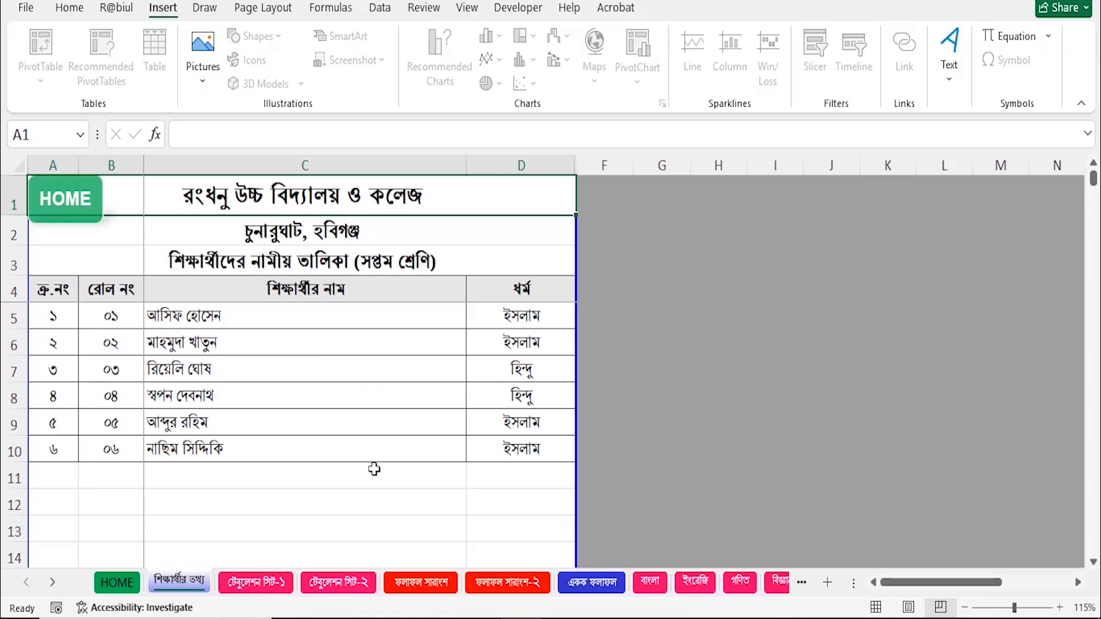
pyautogui.moveTo(519, 449); pyautogui.dragTo(115, 340)
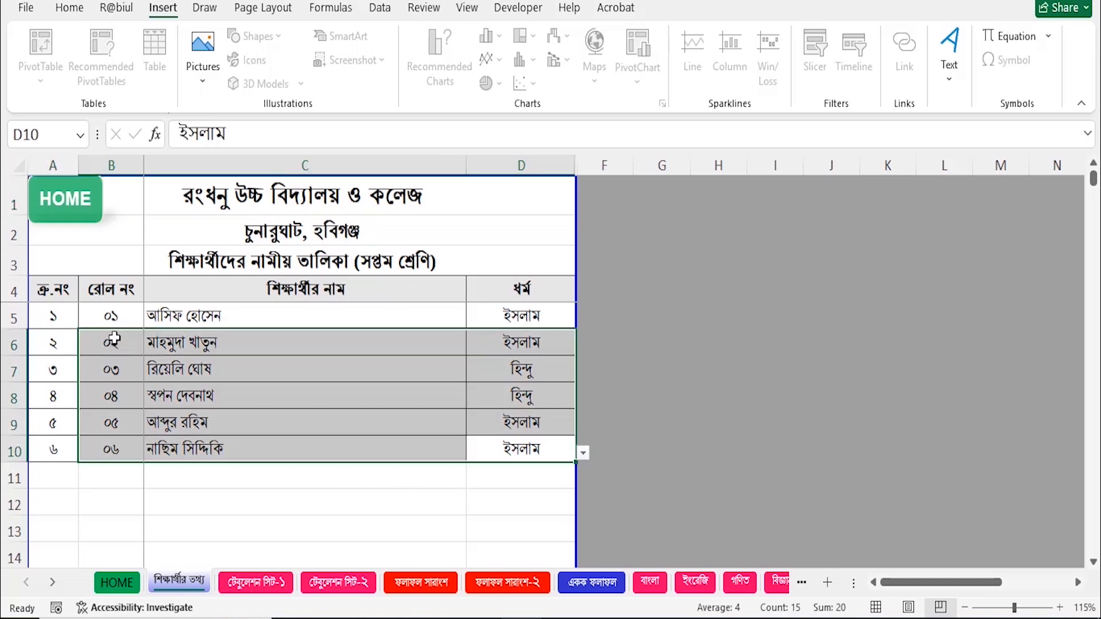
pyautogui.press('Delete')
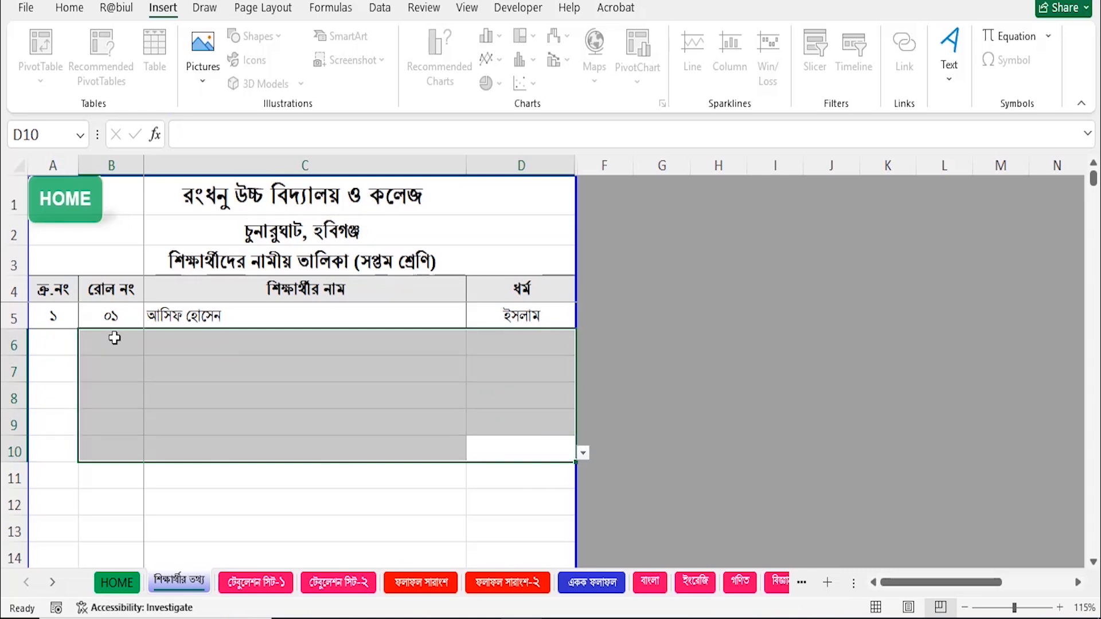
pyautogui.click(282, 439)
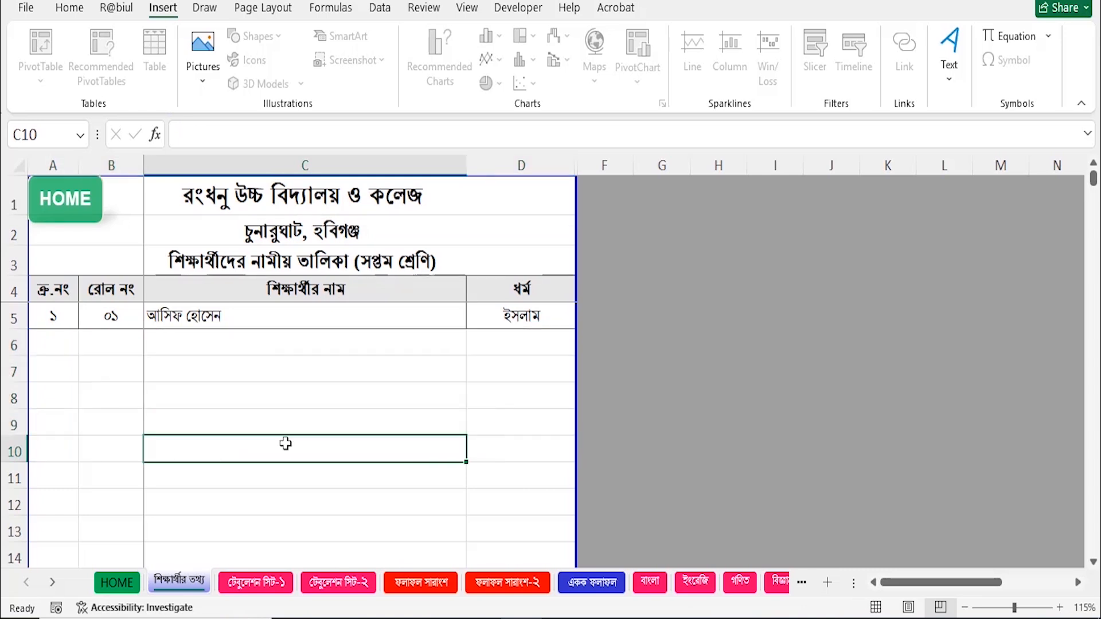
pyautogui.hotkey('ctrl', 'z')
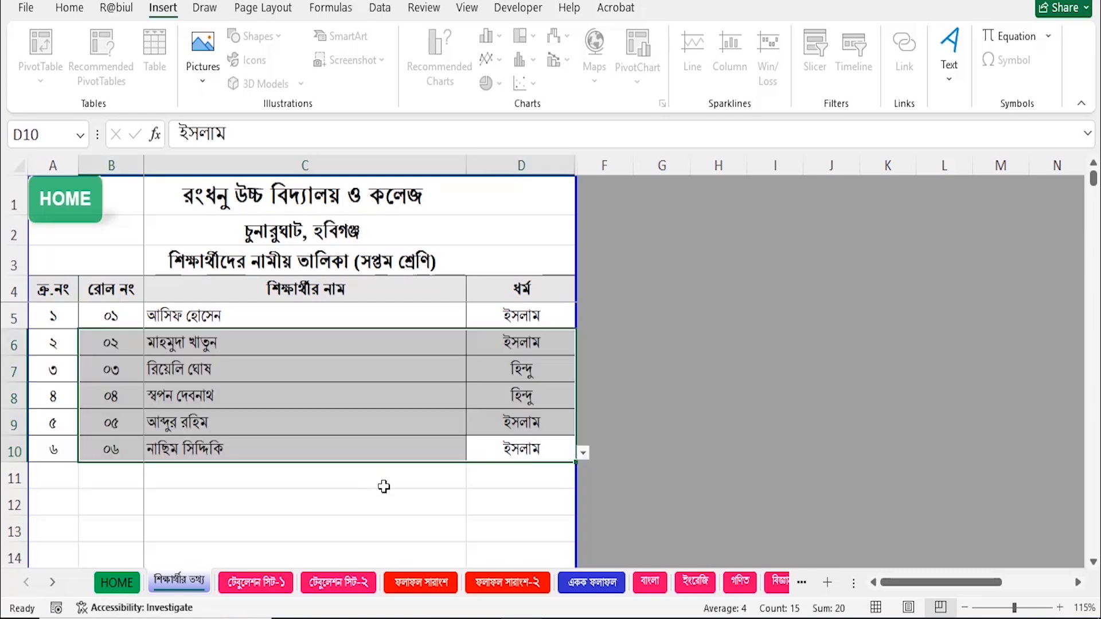
pyautogui.click(318, 498)
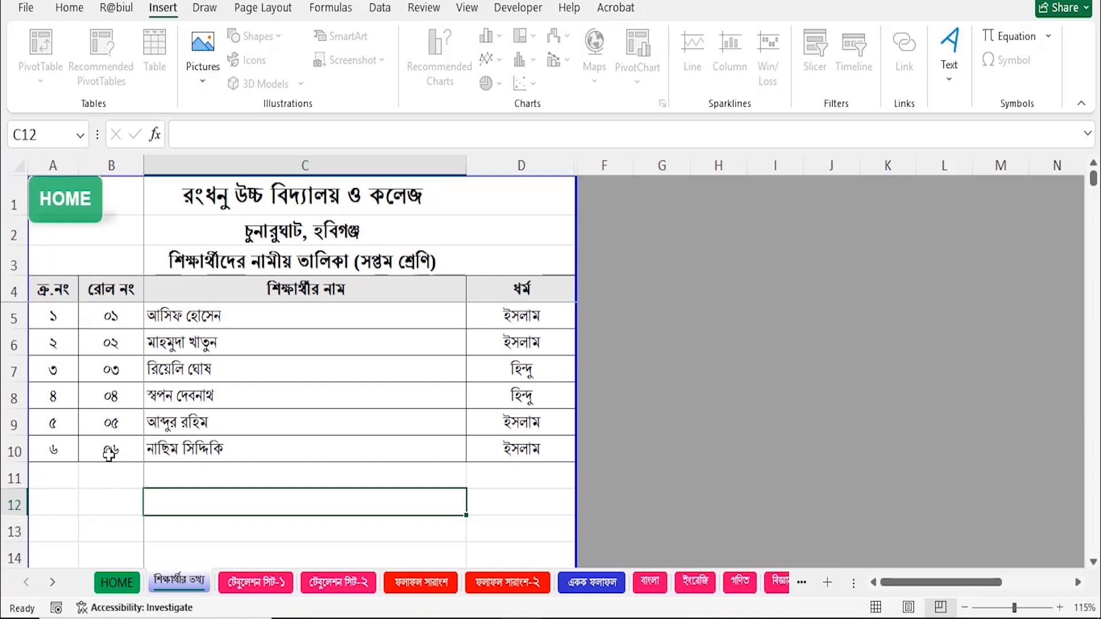
# Enter roll number 7 and a new student's name in row 11.
pyautogui.click(121, 478)
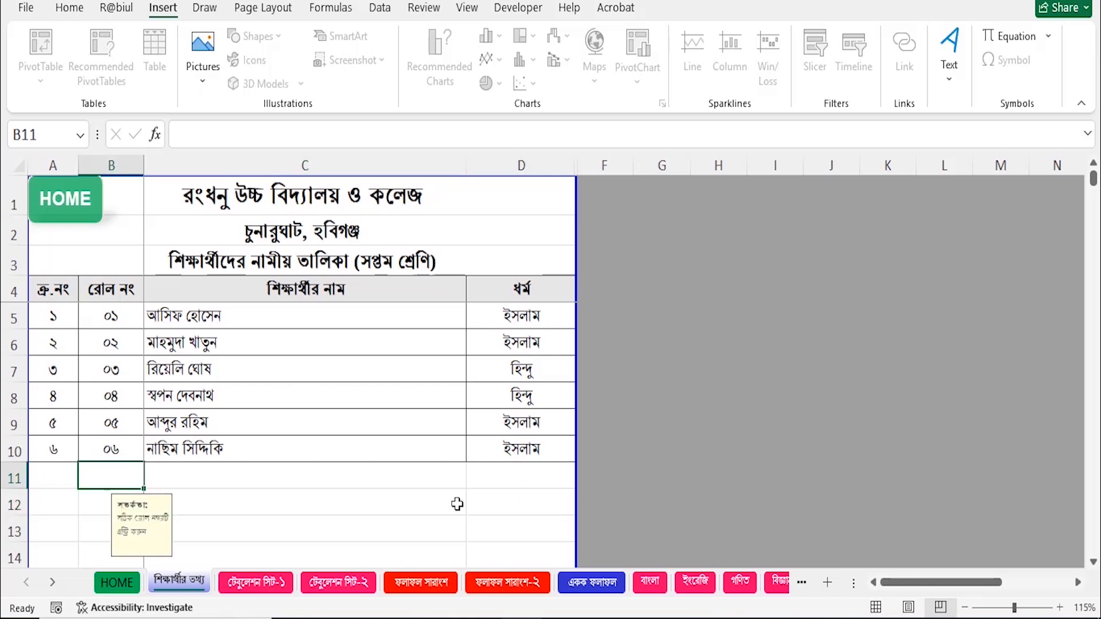
pyautogui.write('7')
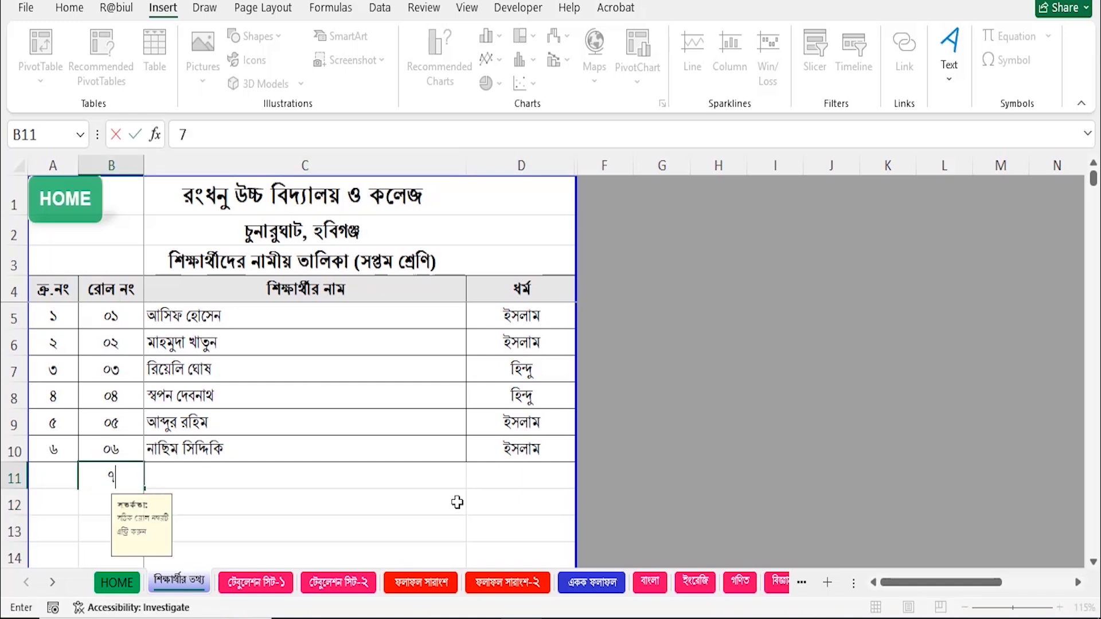
pyautogui.press('Tab')
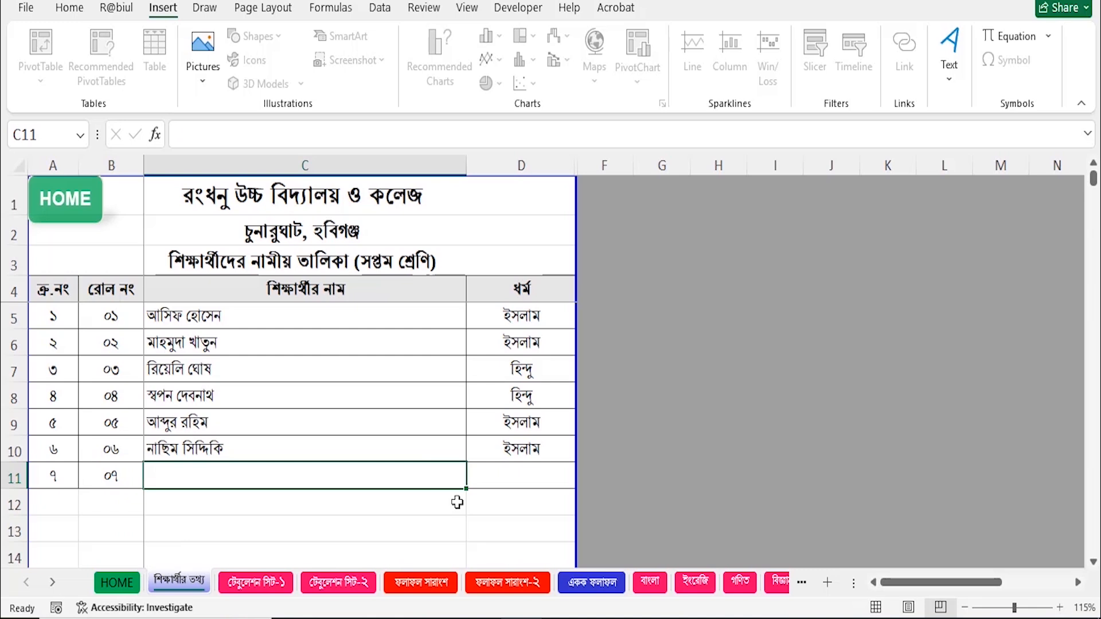
pyautogui.write('K')
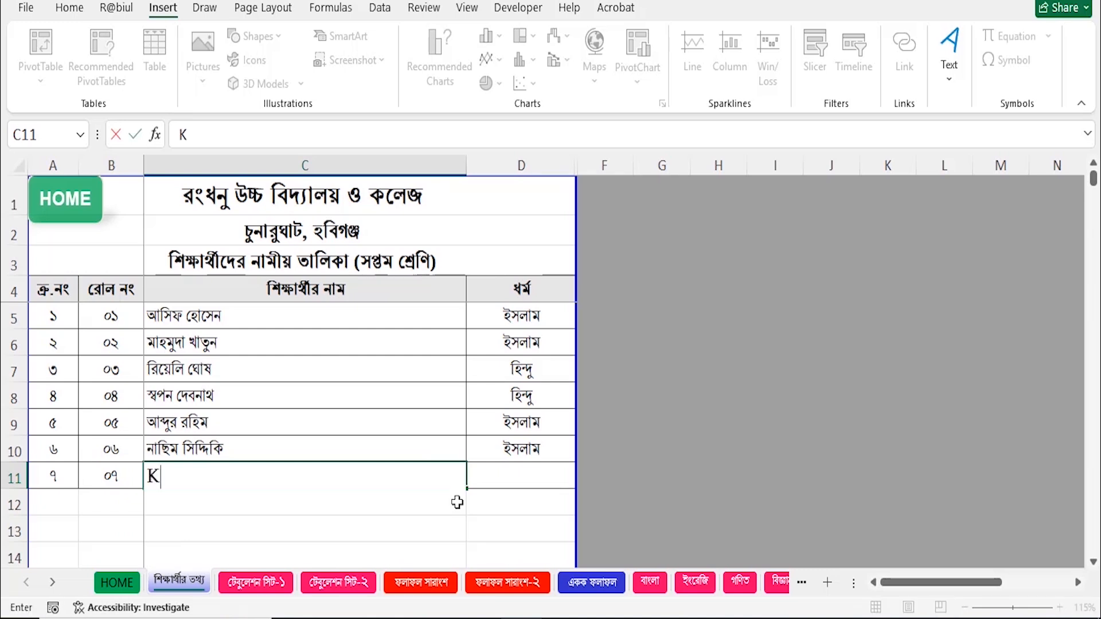
pyautogui.press('BackSpace')
pyautogui.write('তামিম')
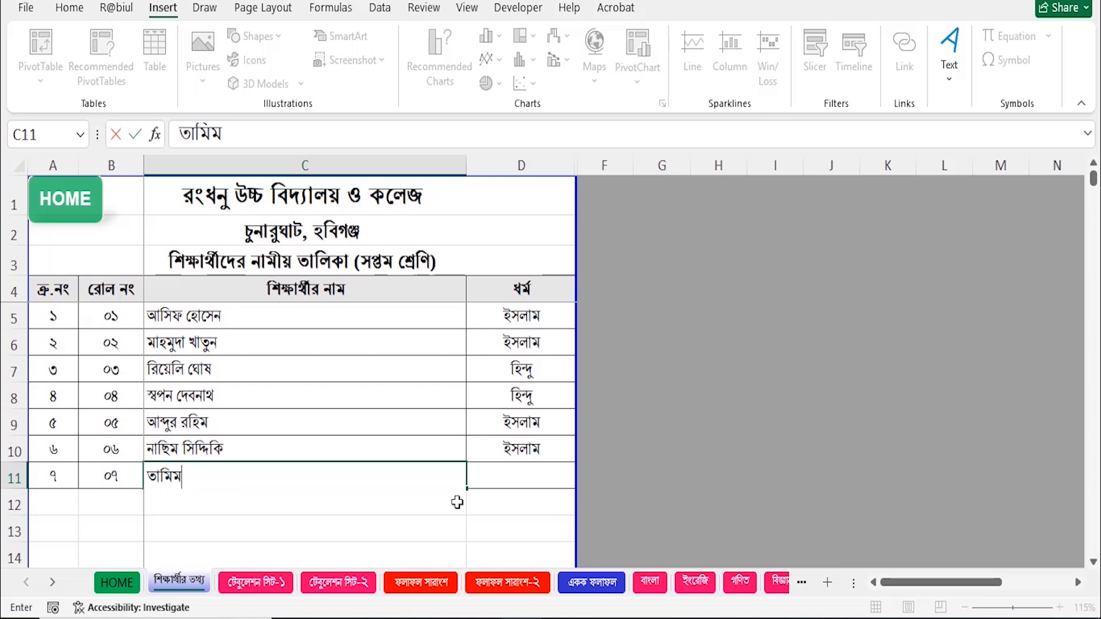
pyautogui.press('Return')
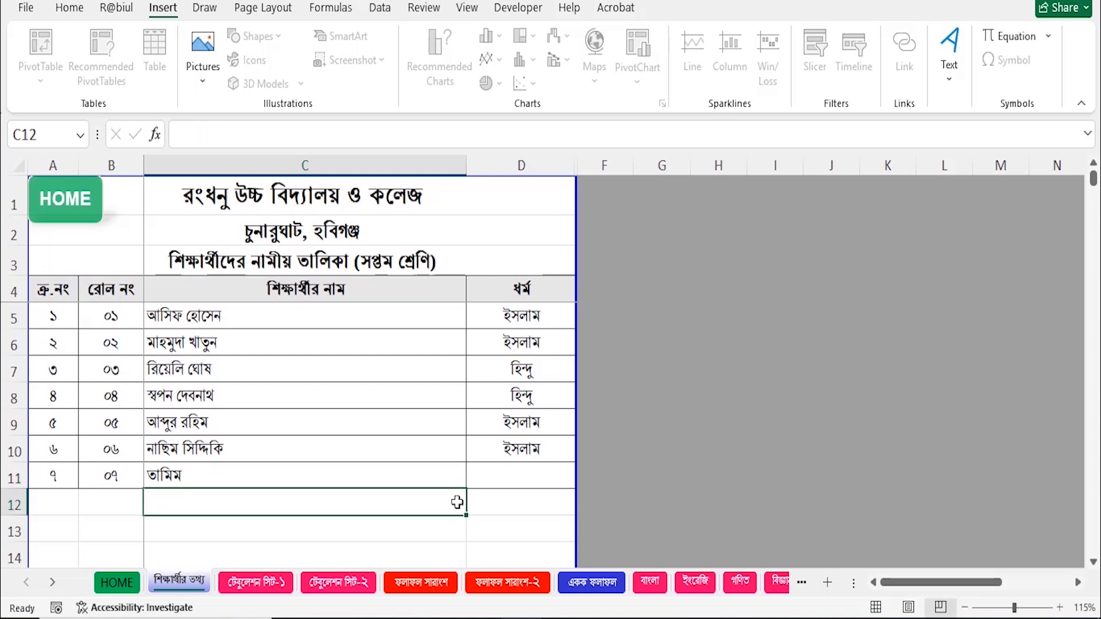
# Choose ইসলাম as row 11's religion, then clear that religion cell.
pyautogui.press('Up')
pyautogui.press('Right')
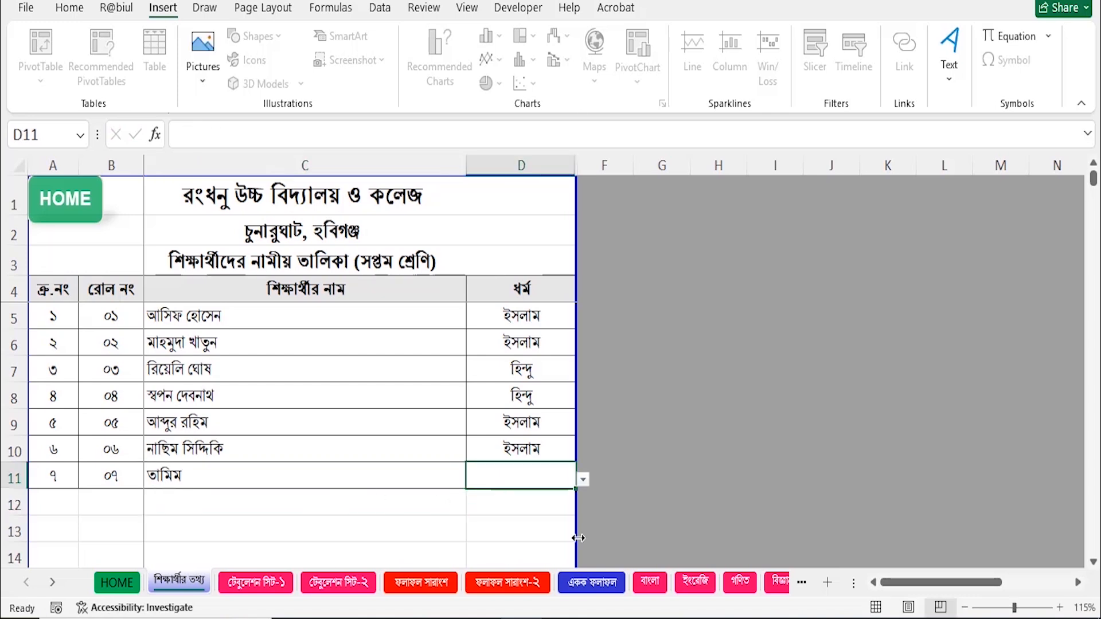
pyautogui.click(583, 480)
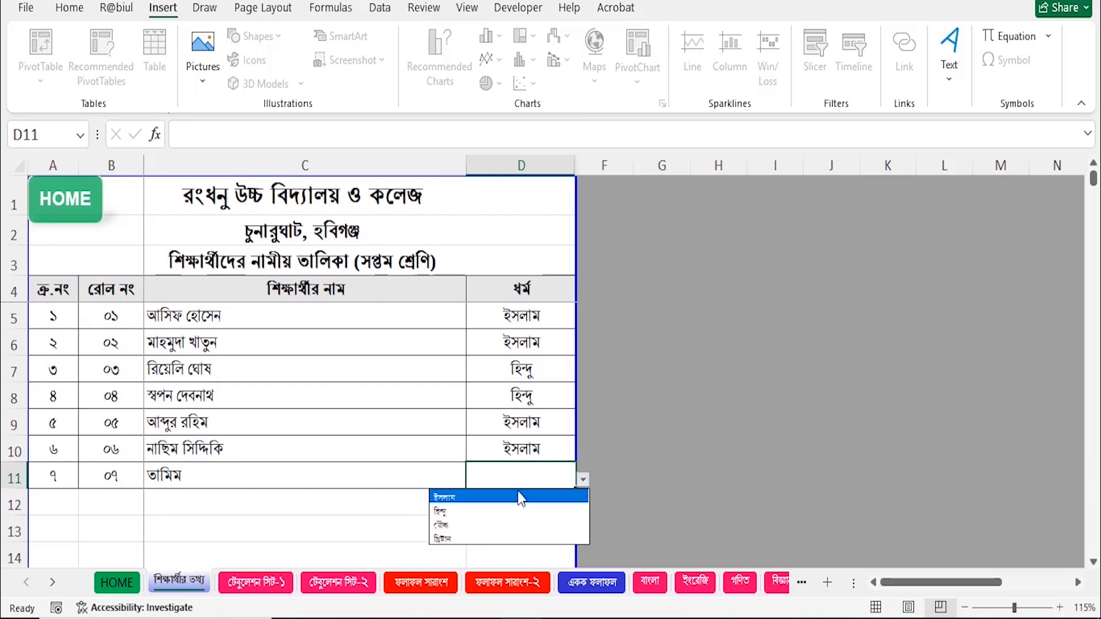
pyautogui.click(478, 498)
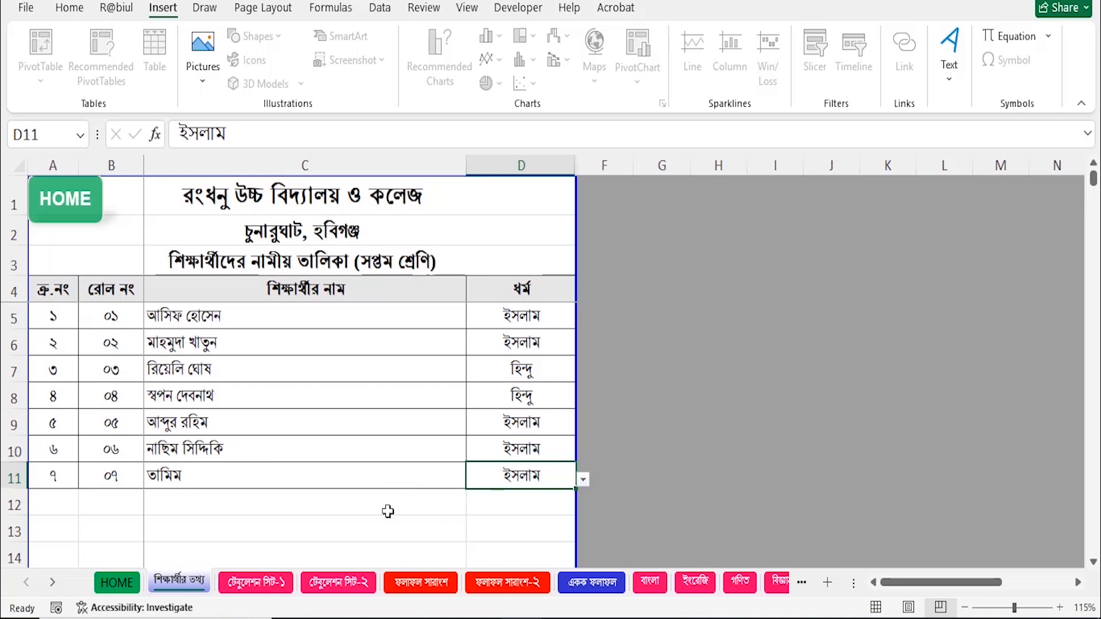
pyautogui.press('Delete')
# Clear the name and roll number cells in row 11.
pyautogui.press('Left')
pyautogui.press('Delete')
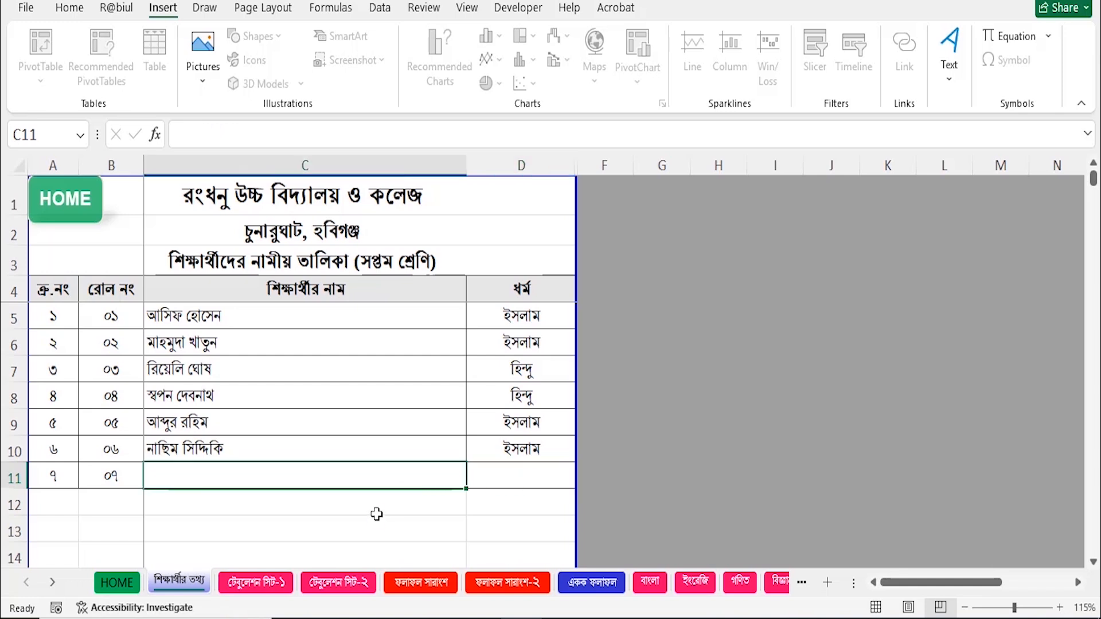
pyautogui.press('Left')
pyautogui.press('Delete')
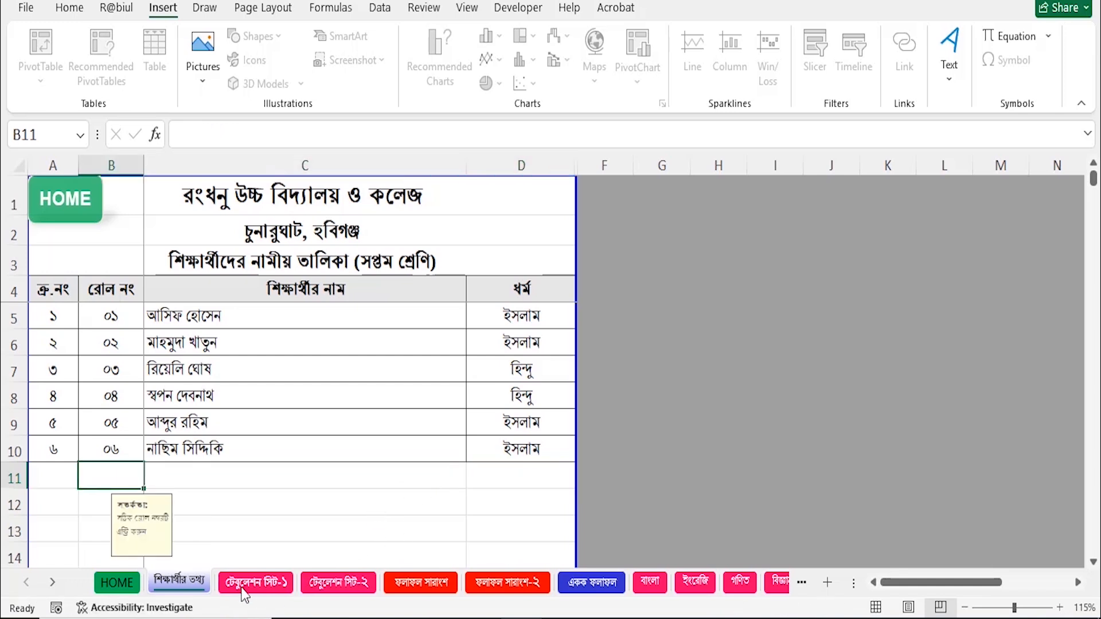
# Browse the tabulation, summary, একক ফলাফল, বাংলা and ইংরেজি sheets, then return to HOME.
pyautogui.click(267, 584)
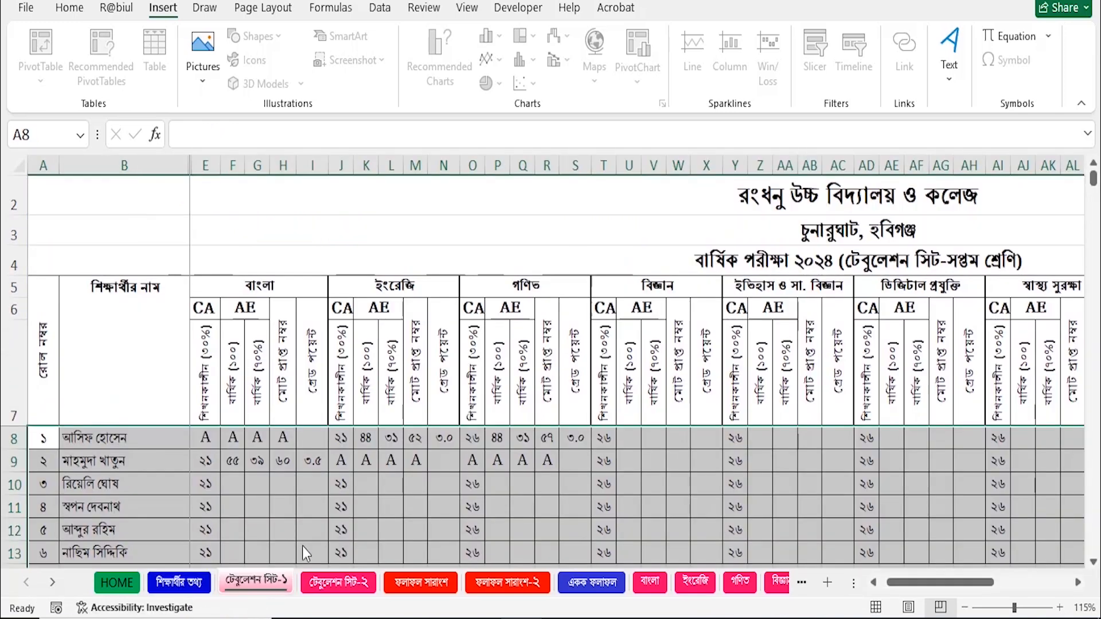
pyautogui.scroll(-1, 310, 551)
pyautogui.click(336, 582)
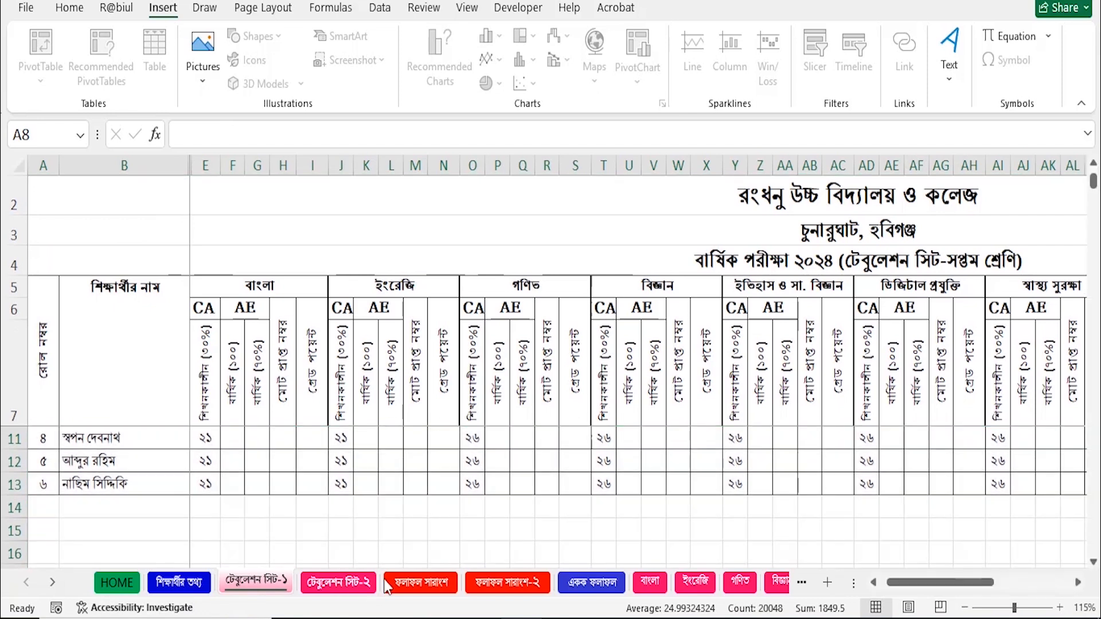
pyautogui.click(421, 583)
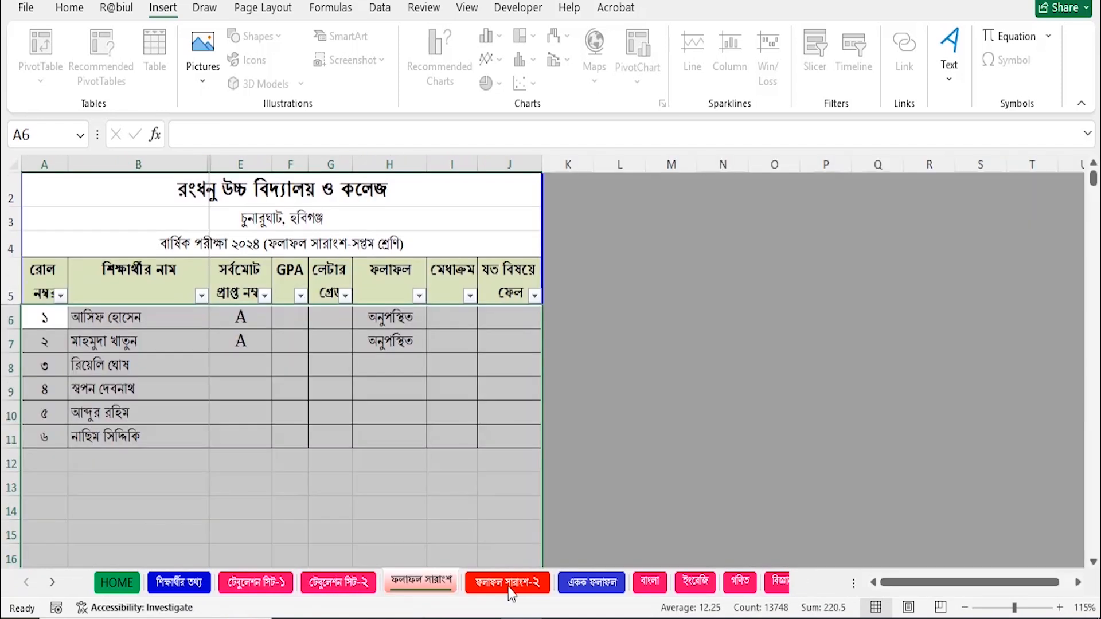
pyautogui.click(535, 586)
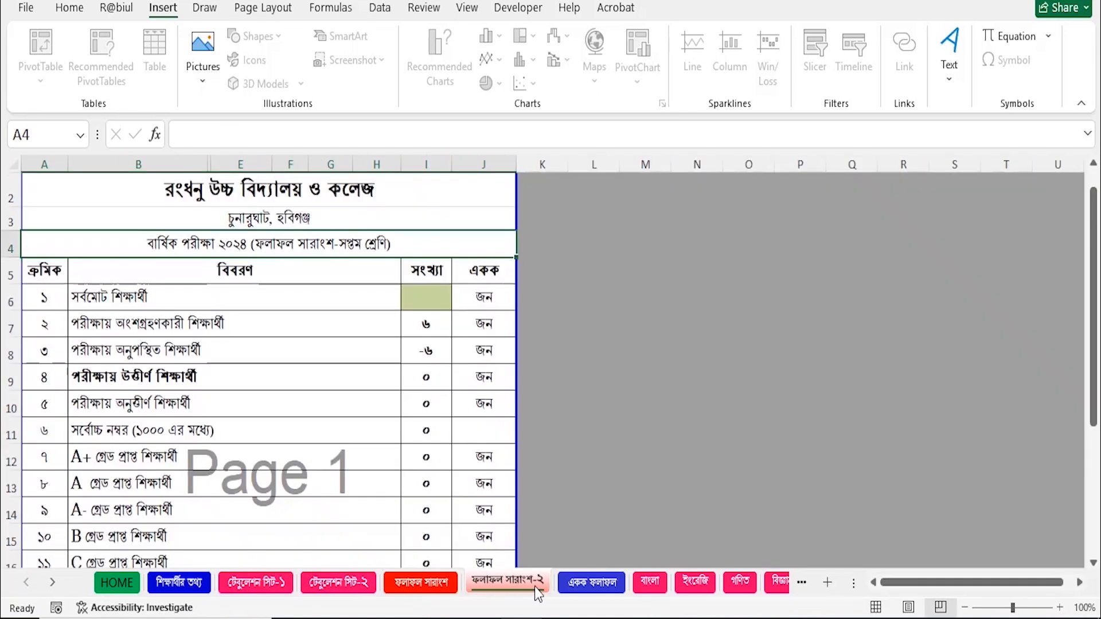
pyautogui.click(591, 585)
pyautogui.scroll(-5, 658, 497)
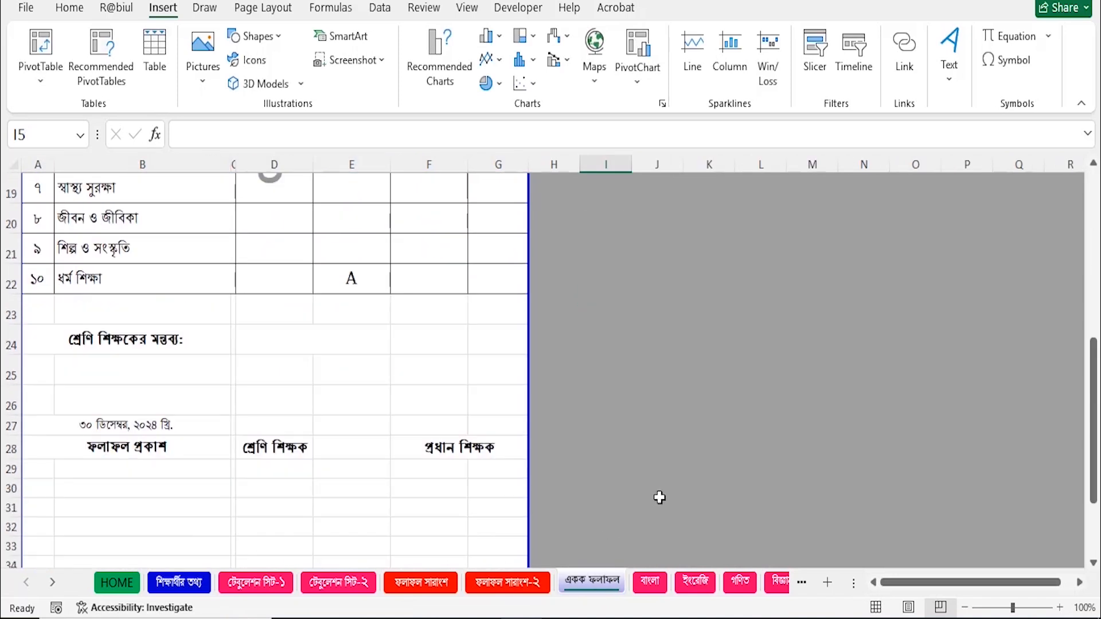
pyautogui.click(649, 581)
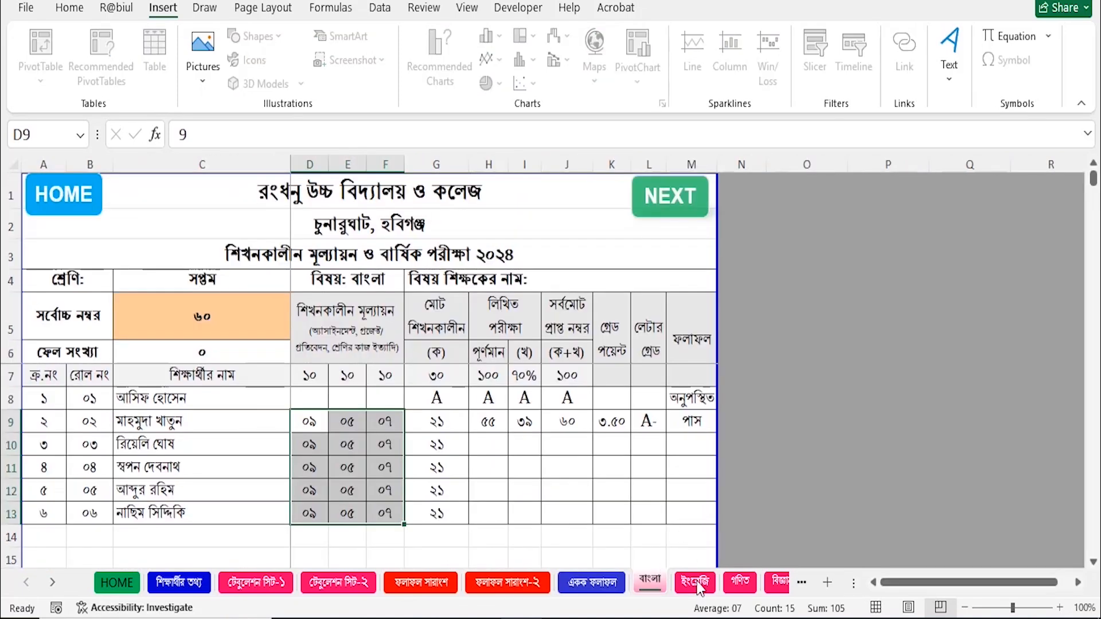
pyautogui.click(696, 584)
pyautogui.click(78, 218)
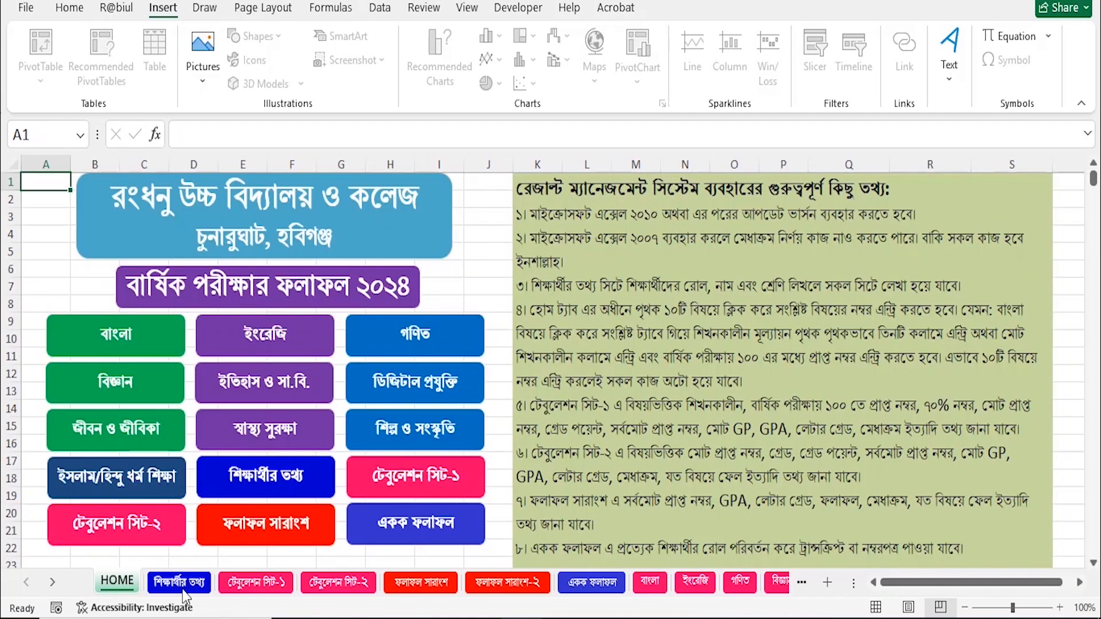
# Add student roll ৭ with a name and religion ইসলাম in row 11, then return to HOME.
pyautogui.click(267, 473)
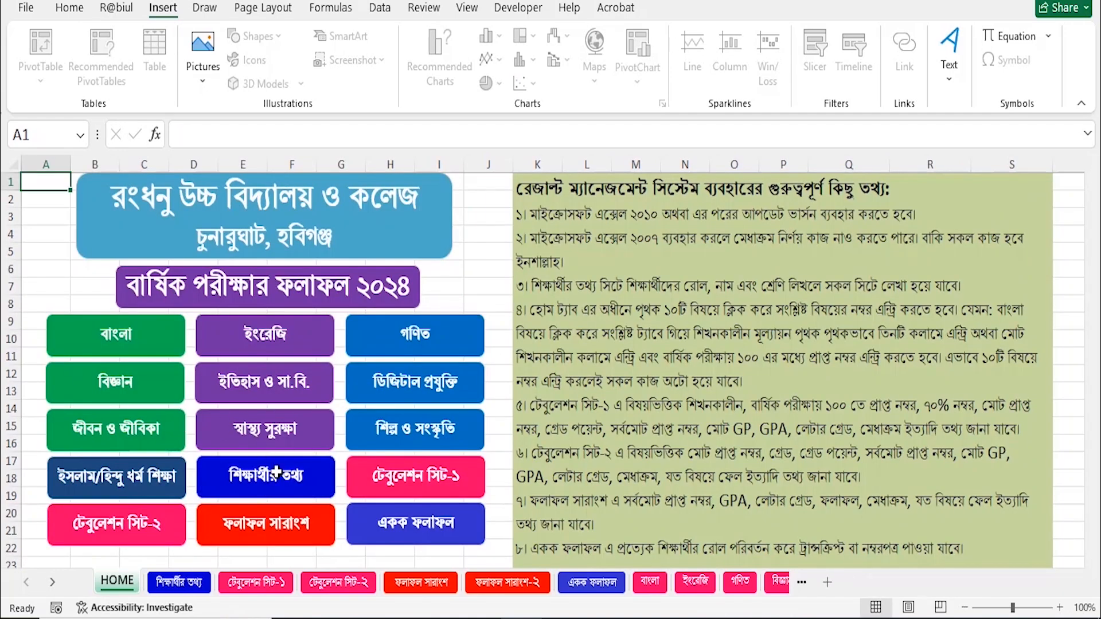
pyautogui.click(114, 475)
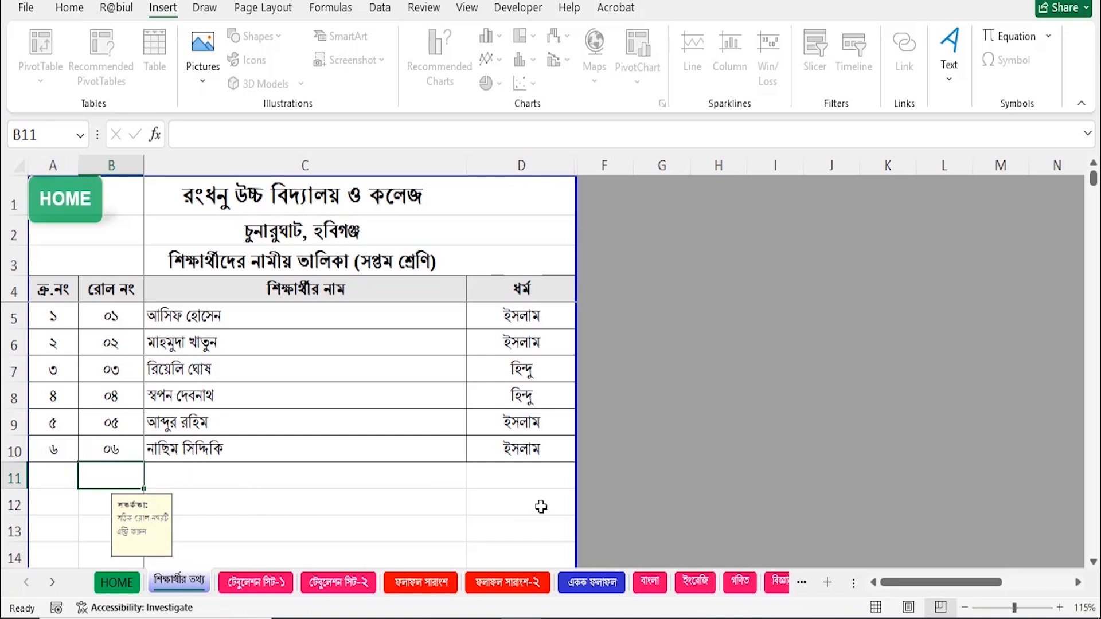
pyautogui.write('৭')
pyautogui.press('Tab')
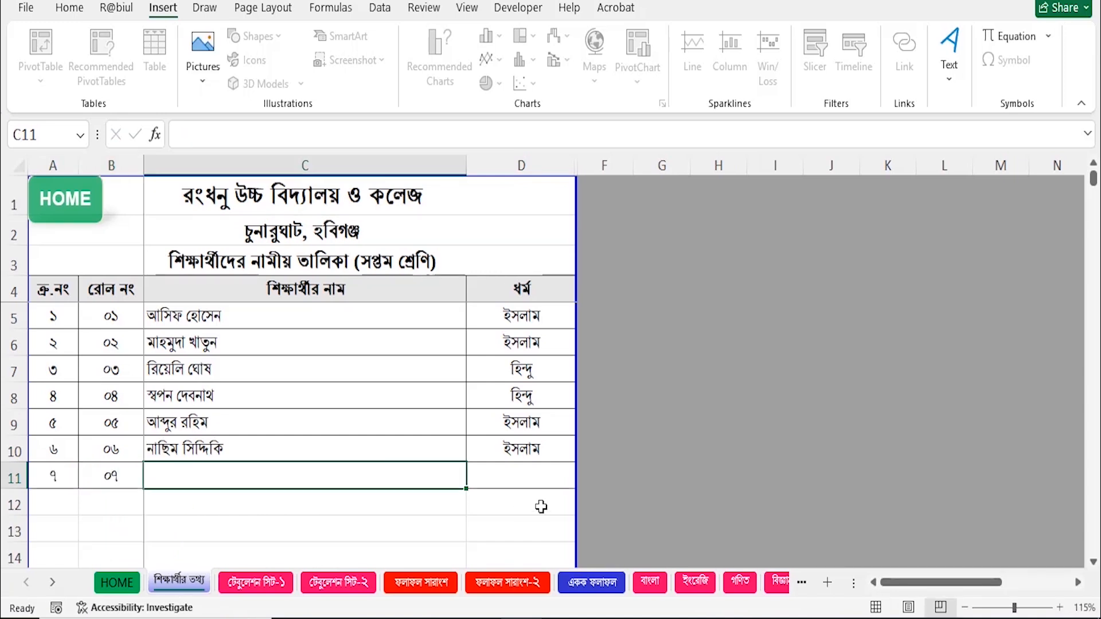
pyautogui.write('তামিম')
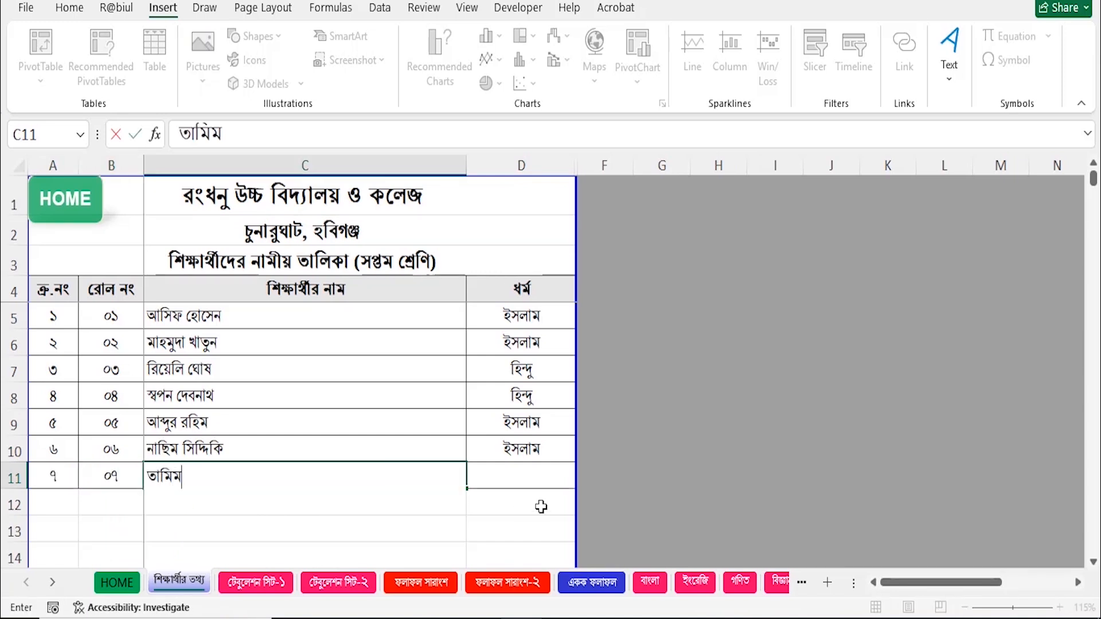
pyautogui.press('Tab')
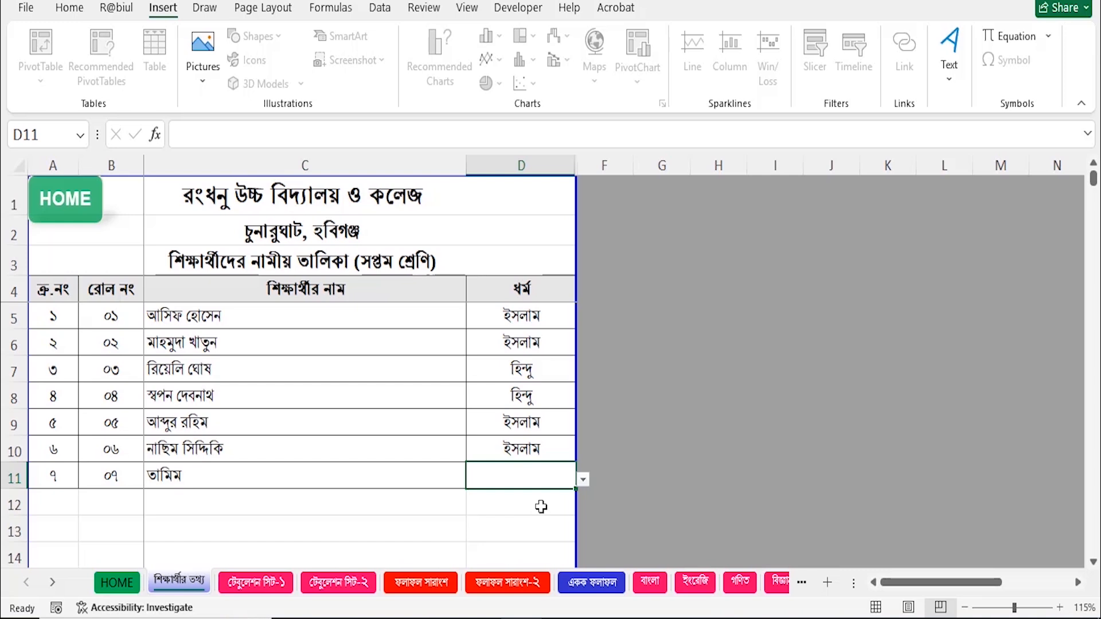
pyautogui.click(583, 479)
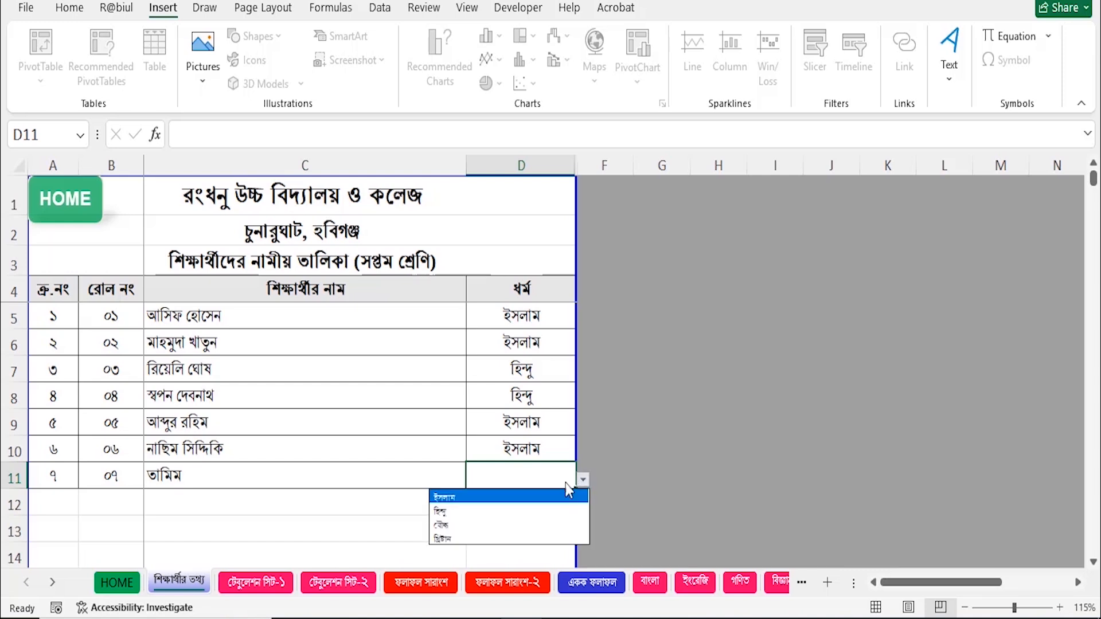
pyautogui.click(452, 497)
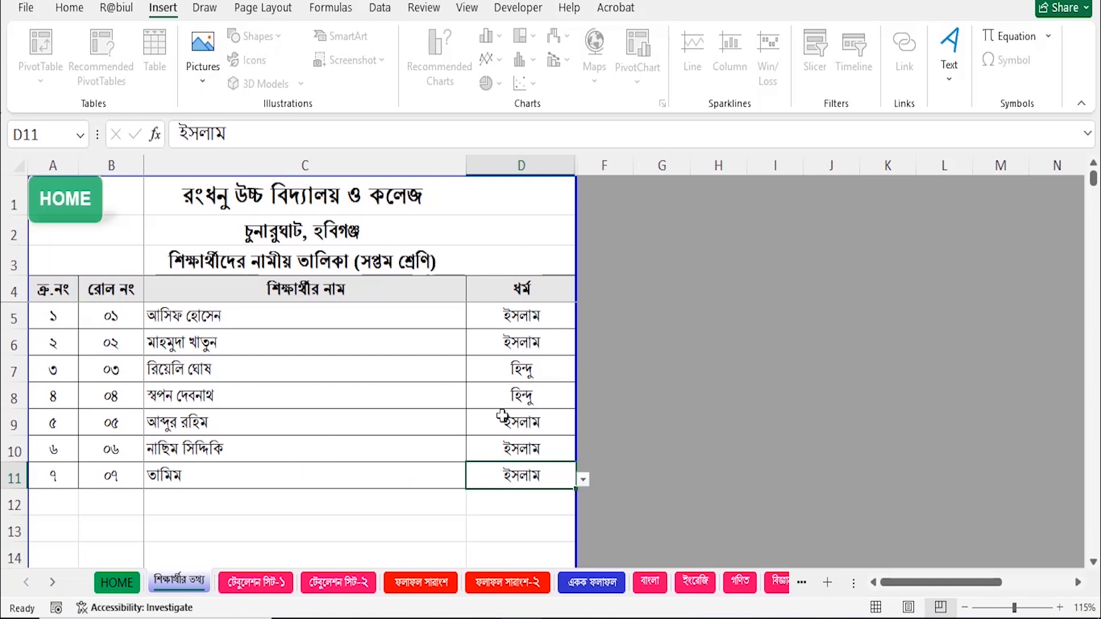
pyautogui.click(81, 201)
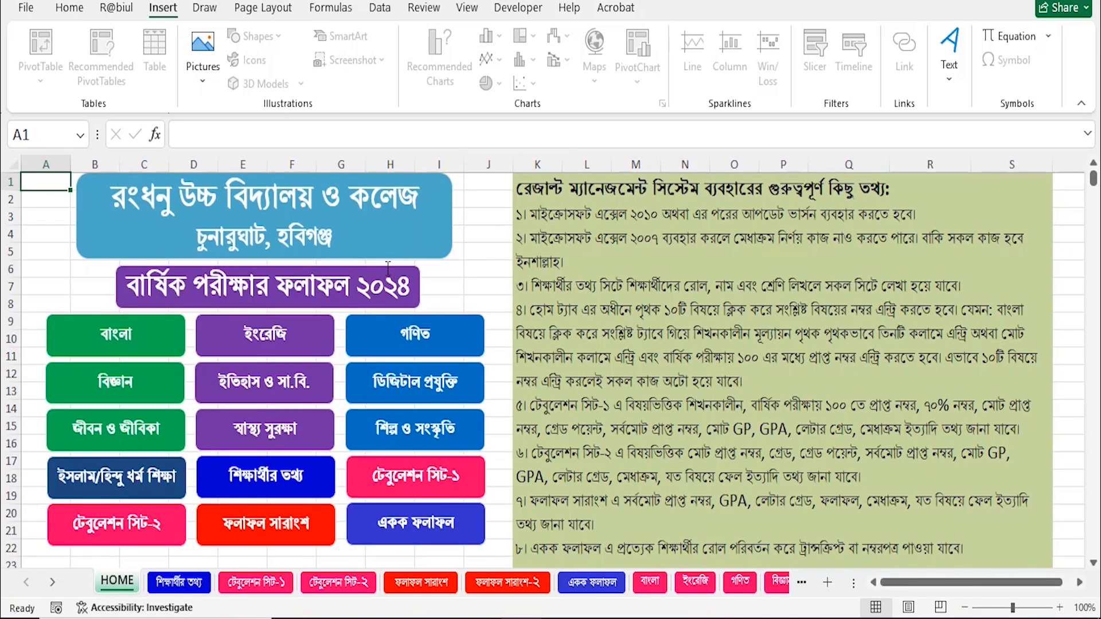
# Open the বাংলা marks sheet from HOME and look over its student rows.
pyautogui.click(119, 338)
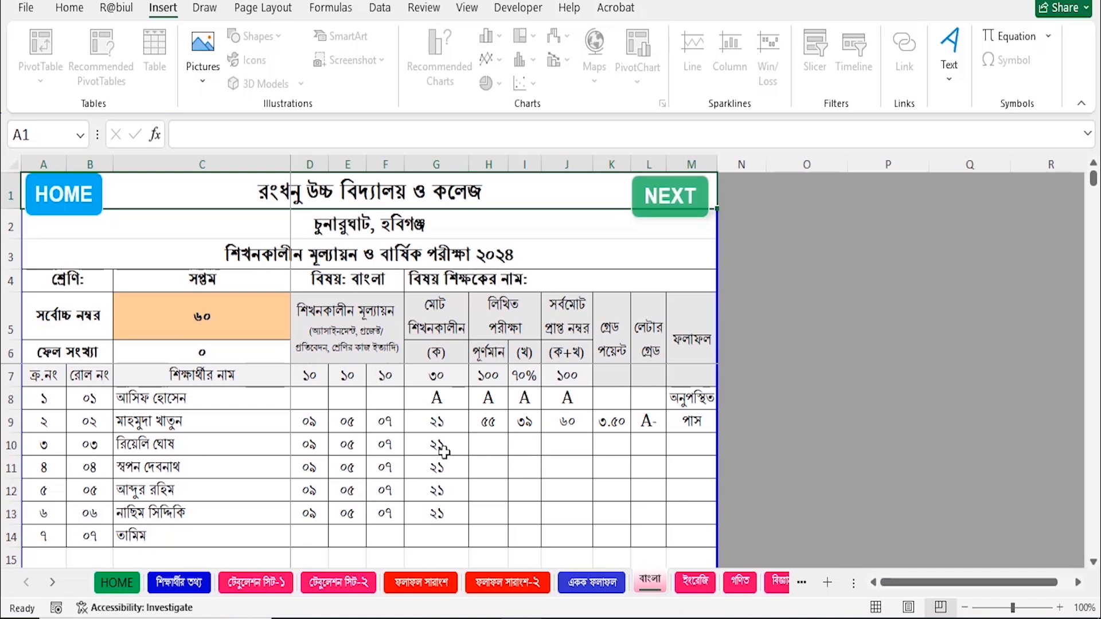
pyautogui.scroll(-1, 414, 453)
pyautogui.scroll(1, 414, 453)
# Append the subject teacher's full name after the label in cell G4.
pyautogui.click(569, 284)
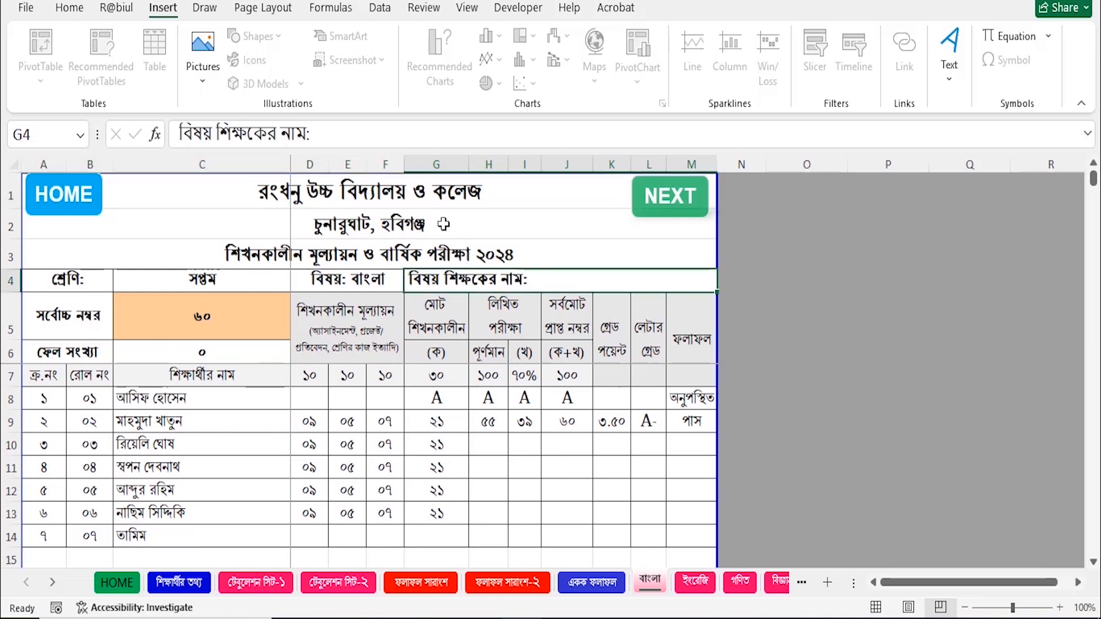
pyautogui.click(359, 138)
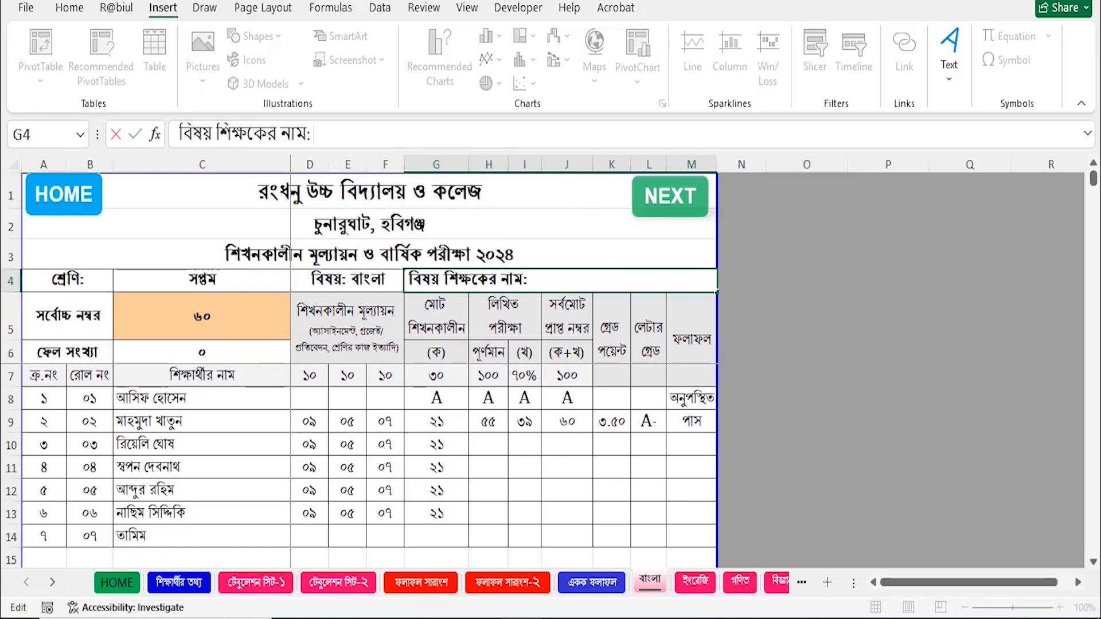
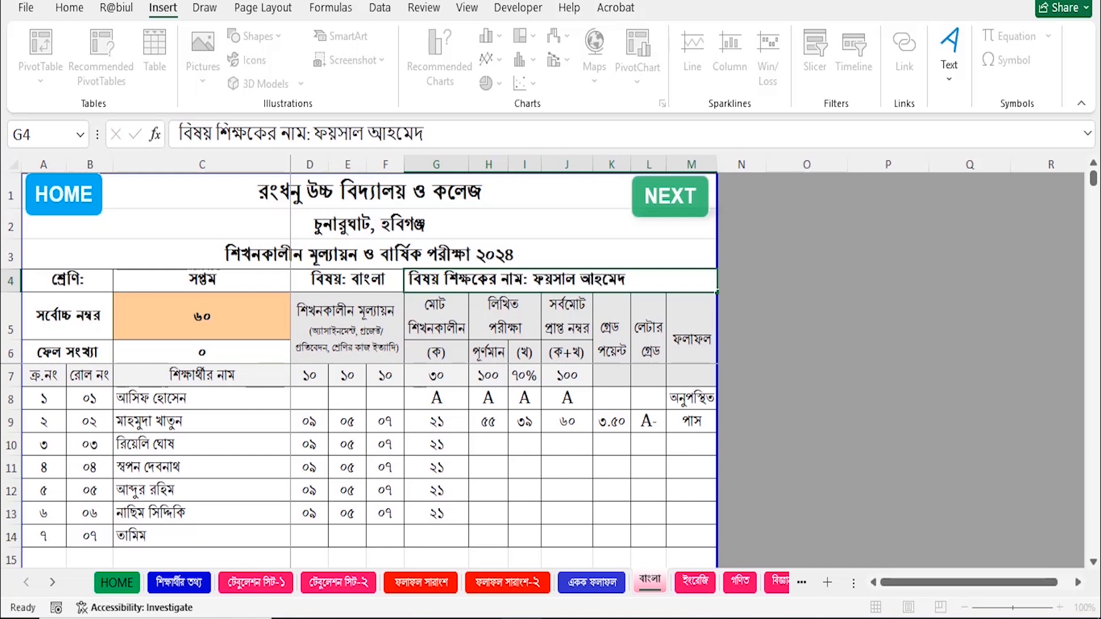
pyautogui.press('Return')
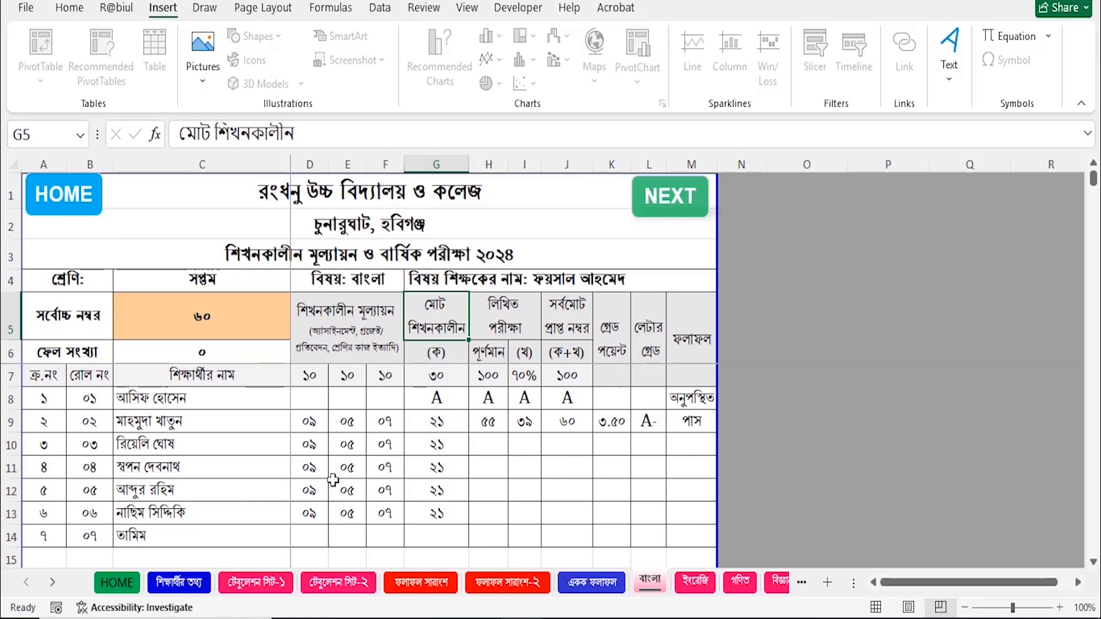
pyautogui.click(317, 379)
pyautogui.moveTo(317, 378); pyautogui.dragTo(387, 379)
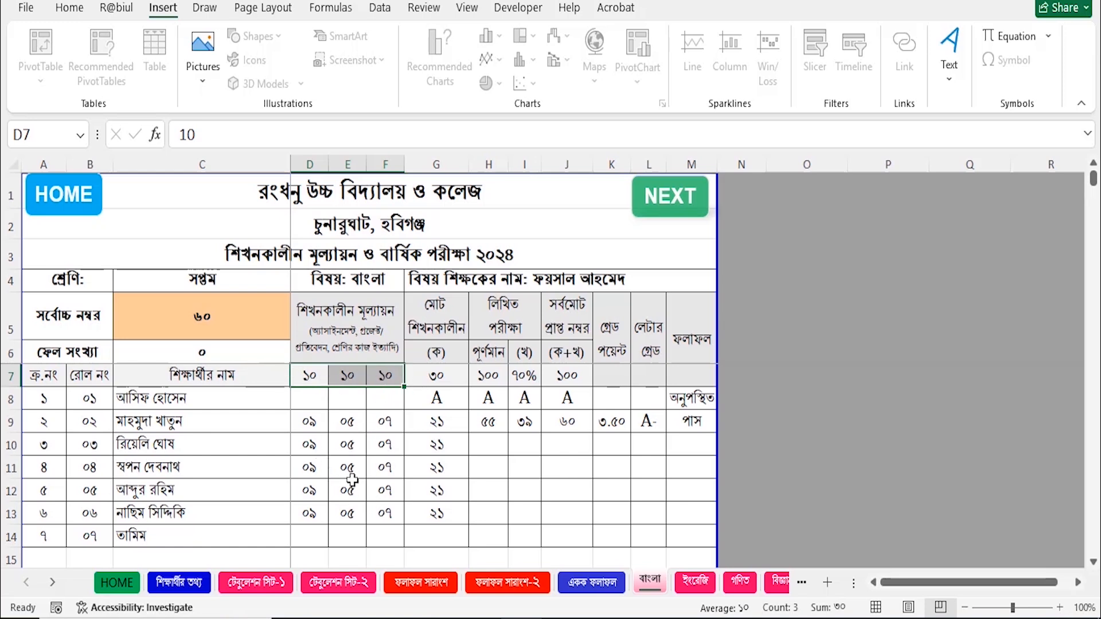
pyautogui.click(438, 404)
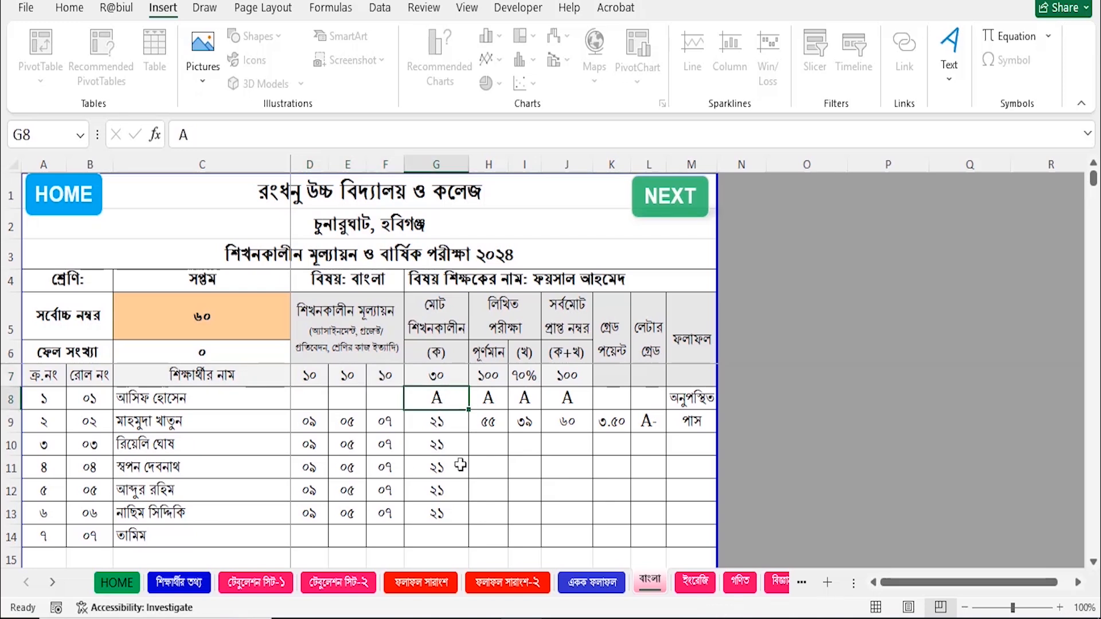
pyautogui.click(439, 424)
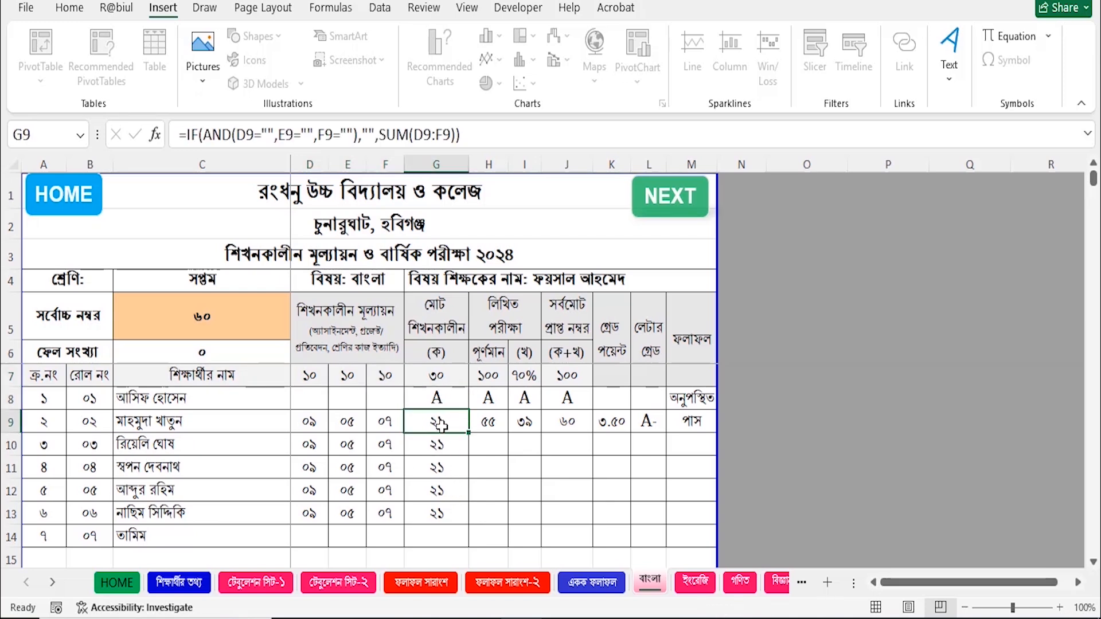
pyautogui.click(439, 486)
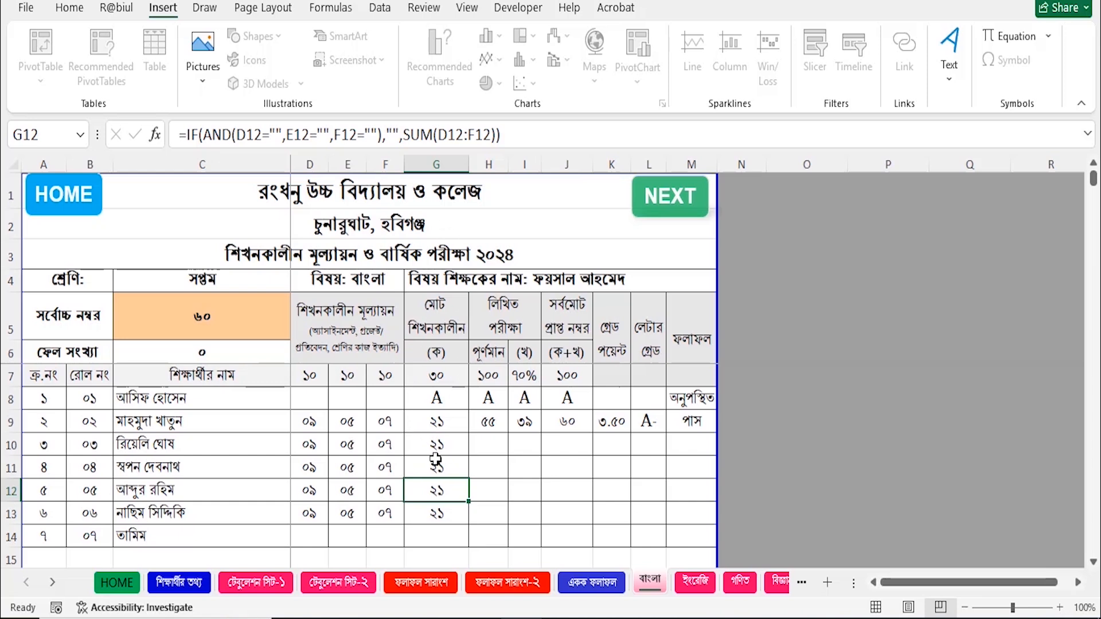
pyautogui.click(439, 421)
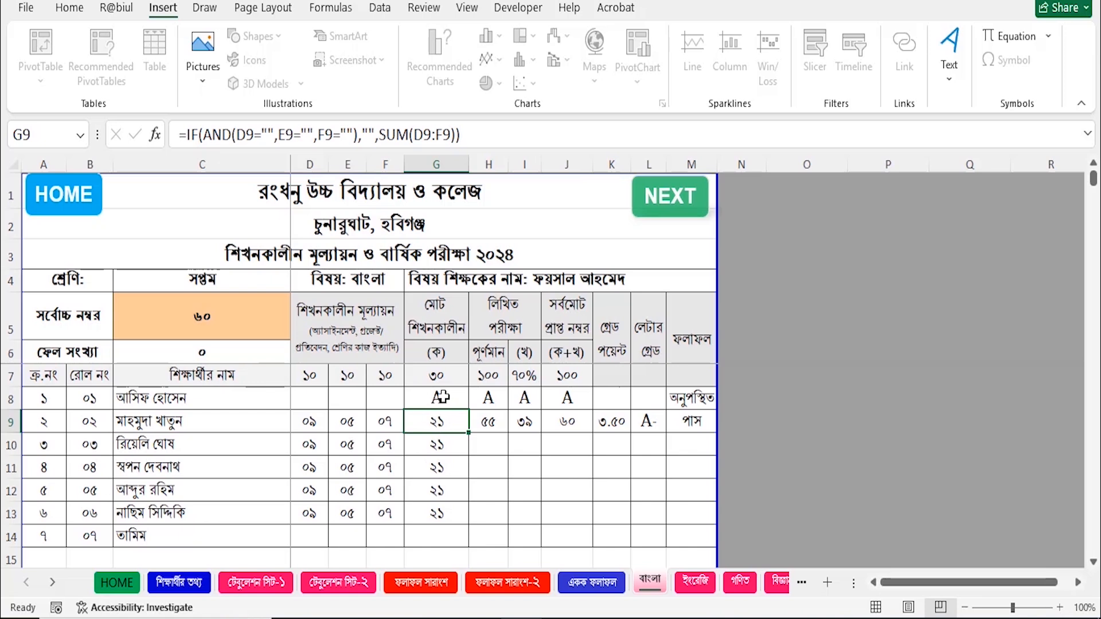
pyautogui.click(442, 397)
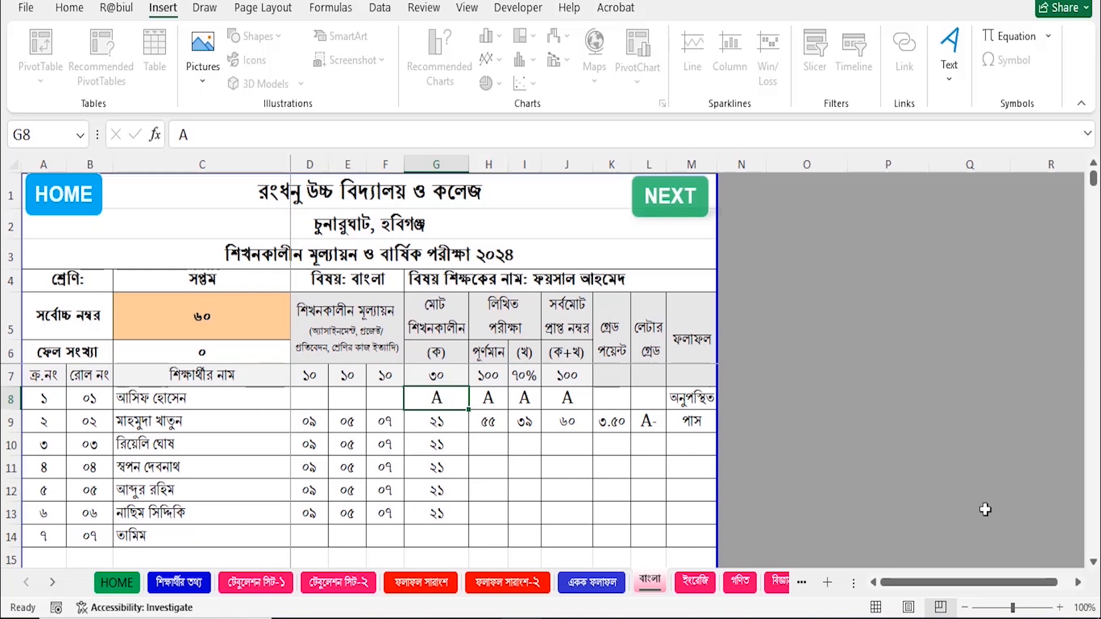
pyautogui.press('Right')
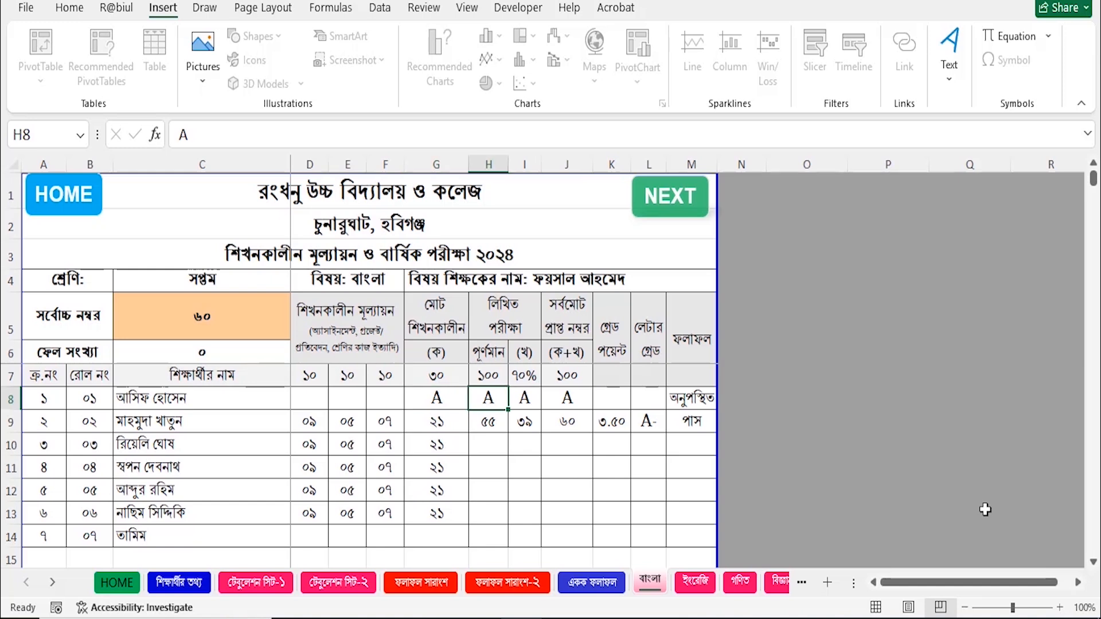
pyautogui.press('Left')
pyautogui.press('Right')
pyautogui.moveTo(310, 492); pyautogui.dragTo(375, 510)
# Clear the assessment marks for rolls 05–06 and re-enter 8, 7, 5 for roll 05.
pyautogui.press('Delete')
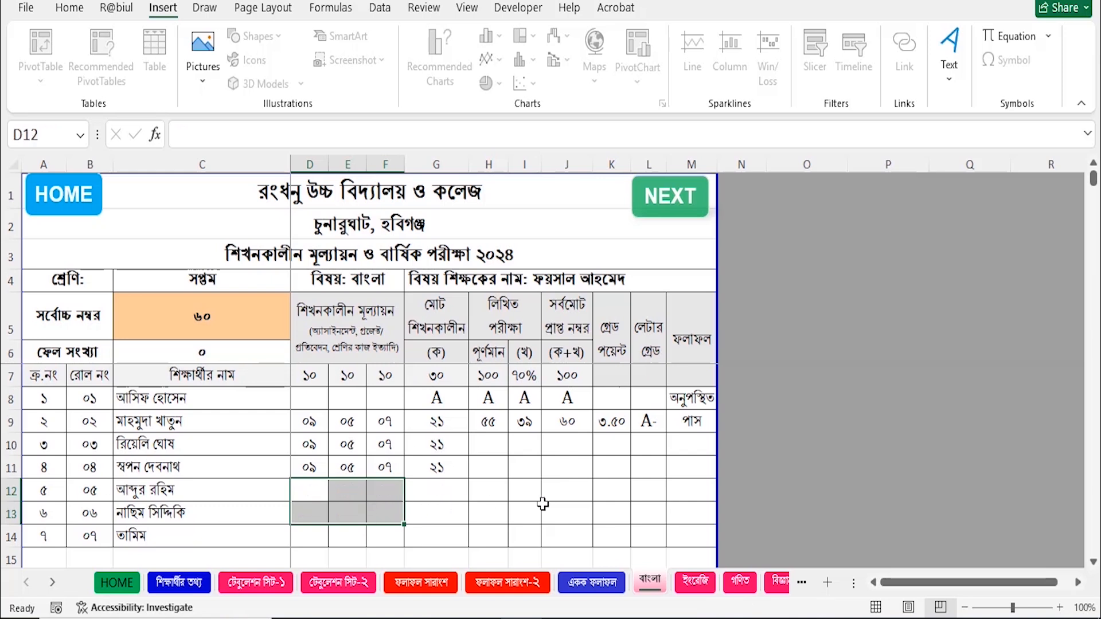
pyautogui.click(555, 480)
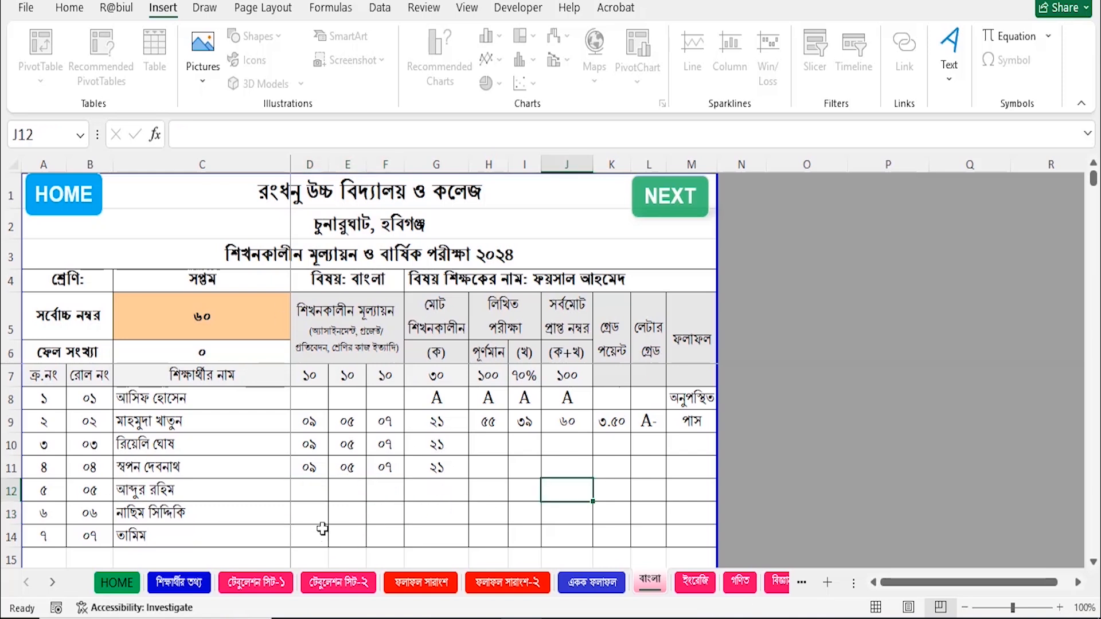
pyautogui.click(325, 497)
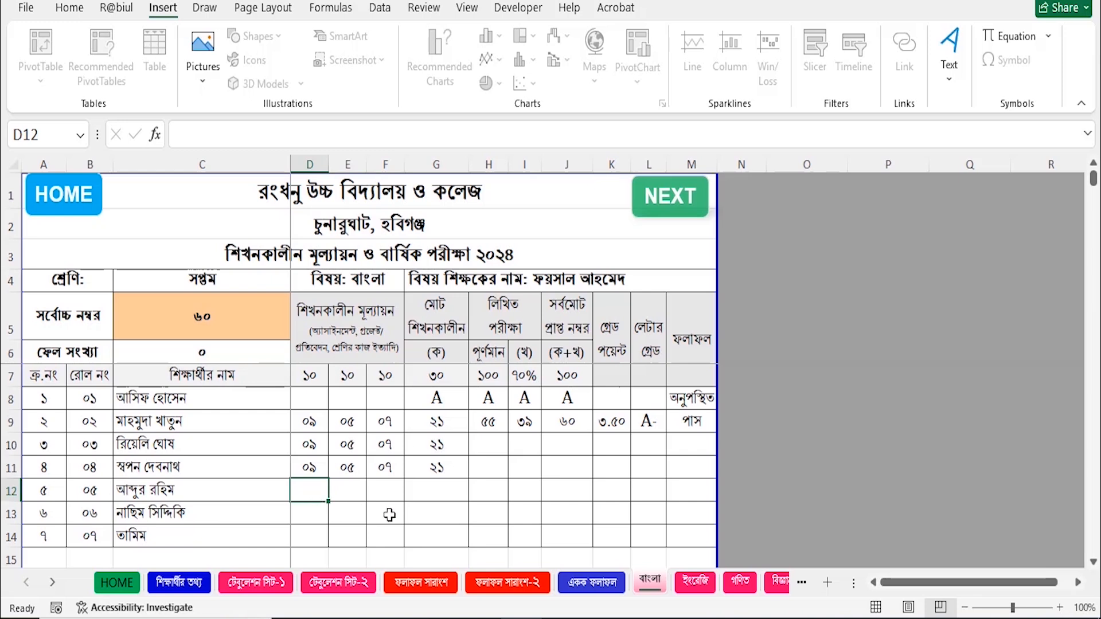
pyautogui.write('8')
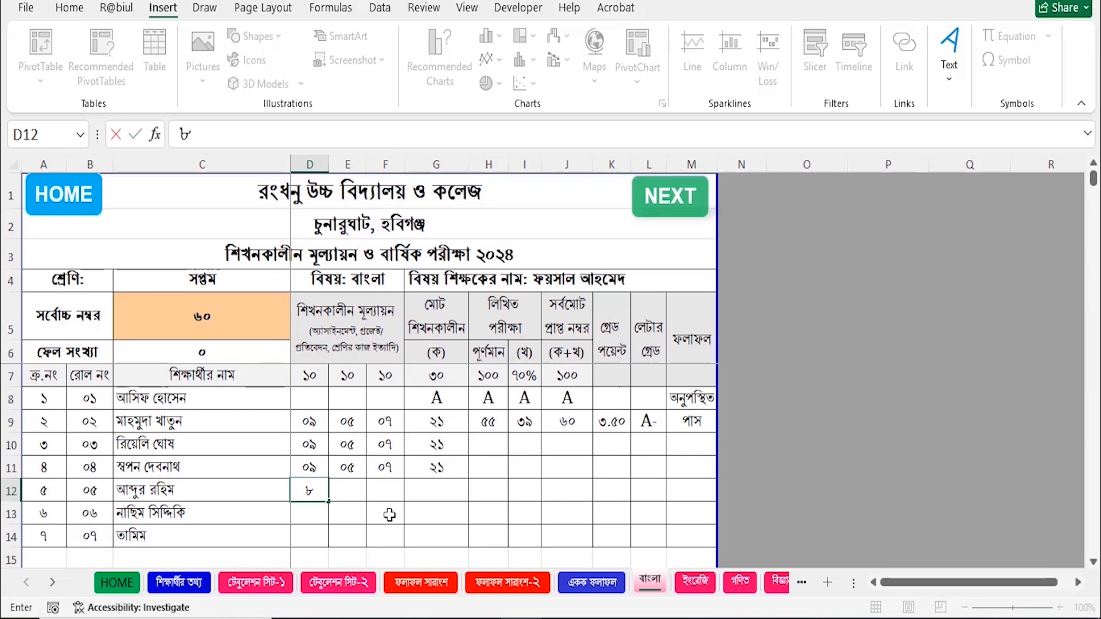
pyautogui.press('Tab')
pyautogui.write('7')
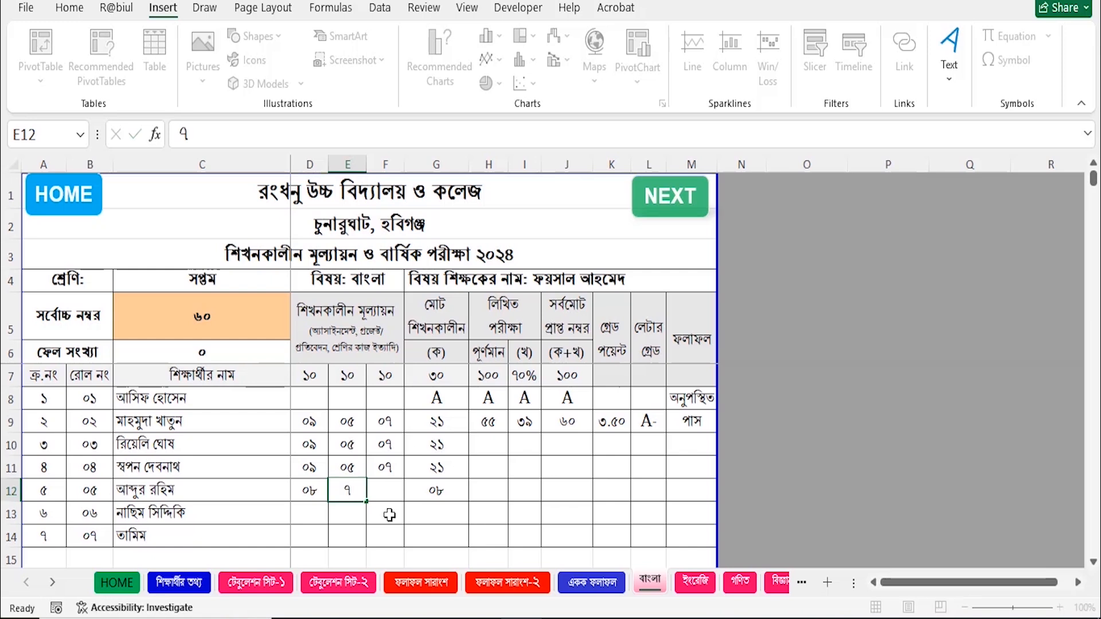
pyautogui.press('Tab')
pyautogui.write('5')
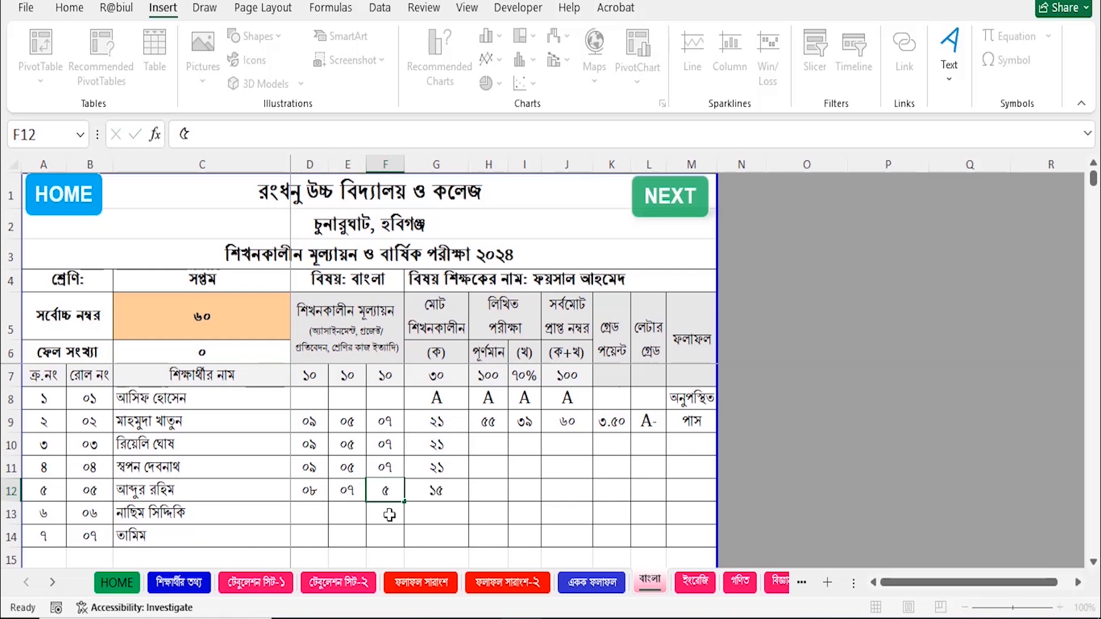
pyautogui.press('Tab')
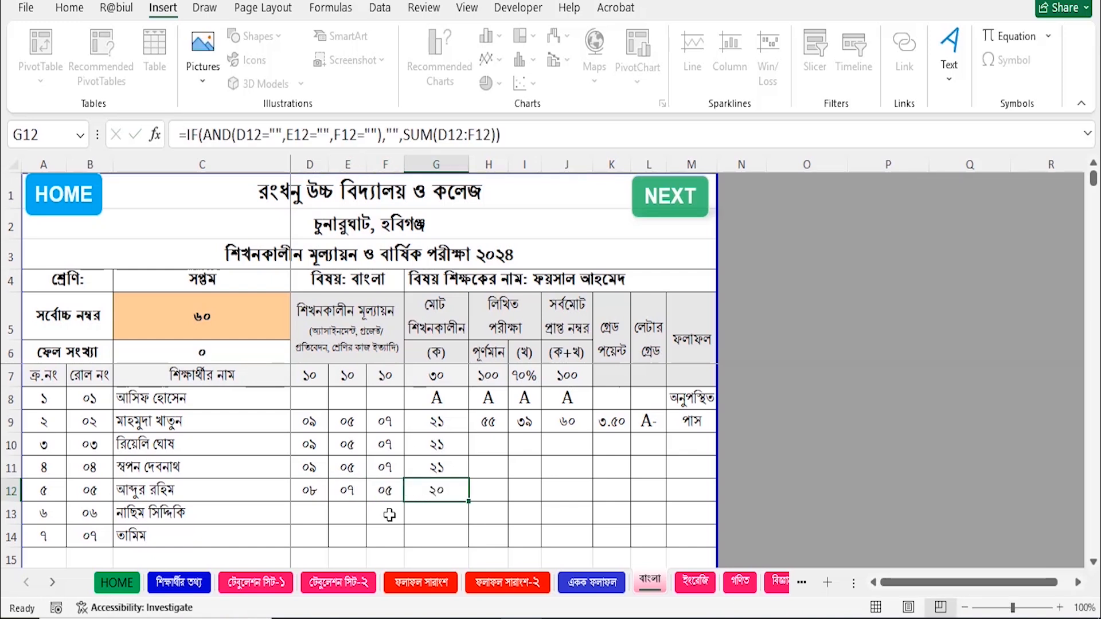
# Mark roll 06's assessment total as A and enter 25 as roll 07's total.
pyautogui.click(313, 516)
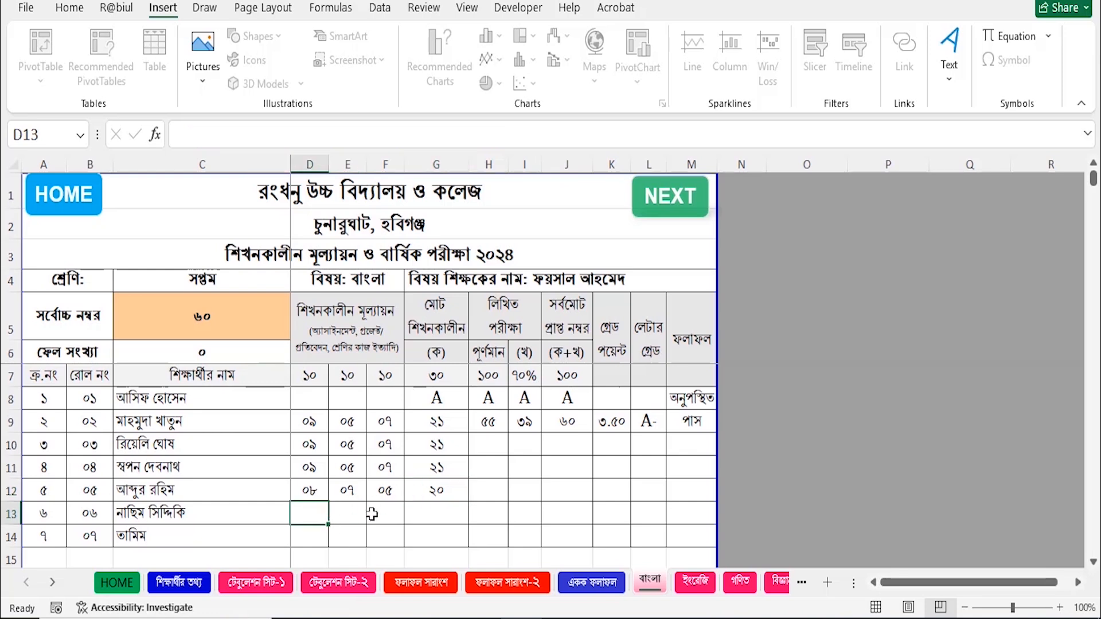
pyautogui.click(448, 513)
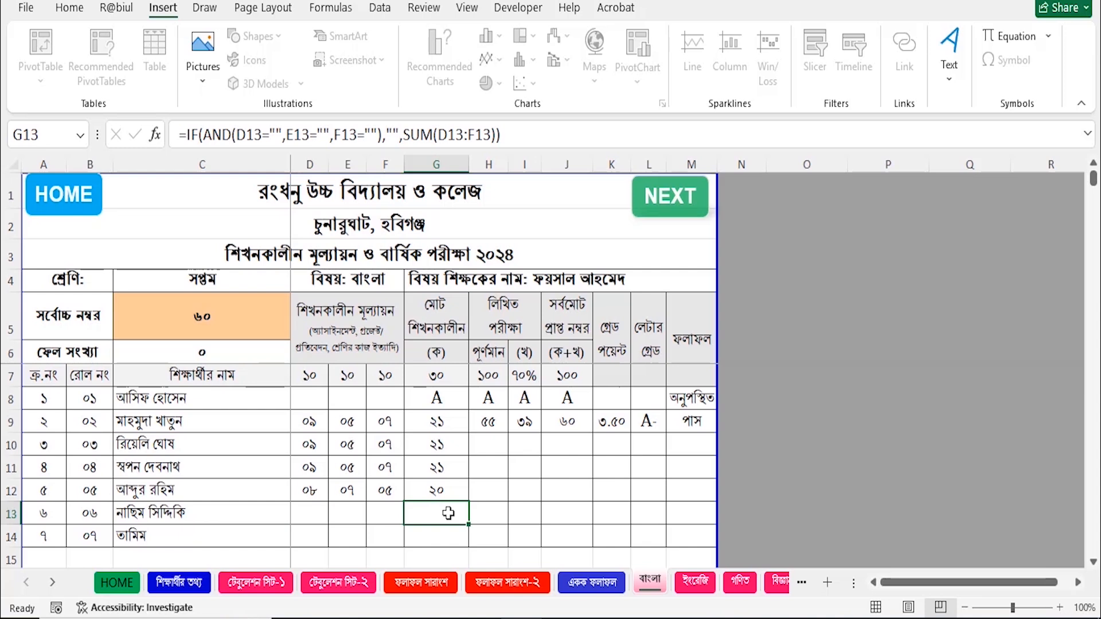
pyautogui.write('a')
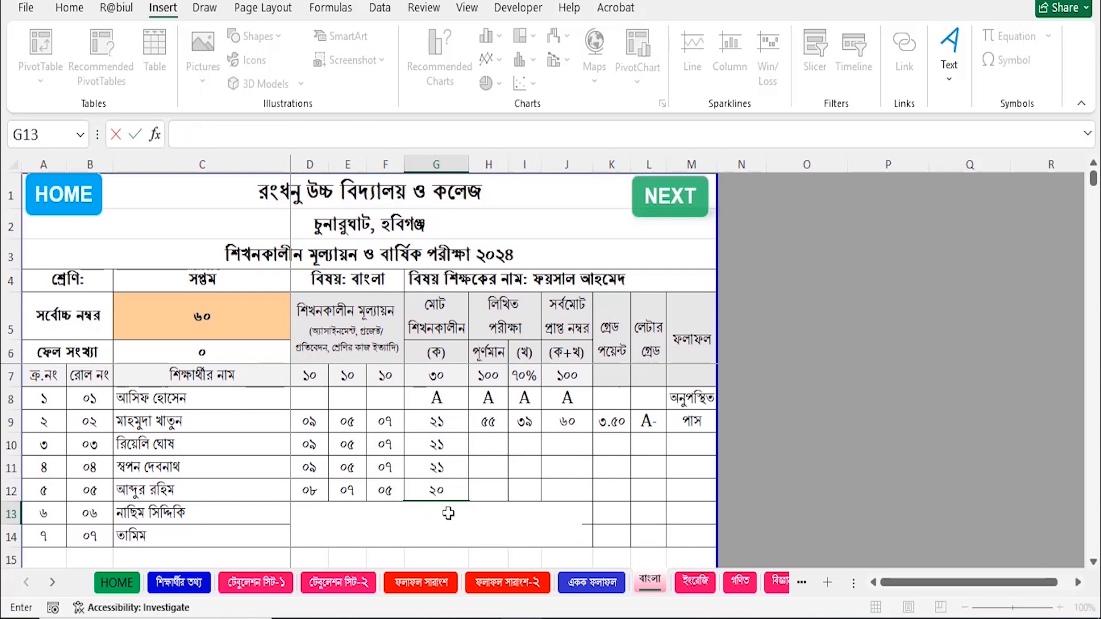
pyautogui.press('Tab')
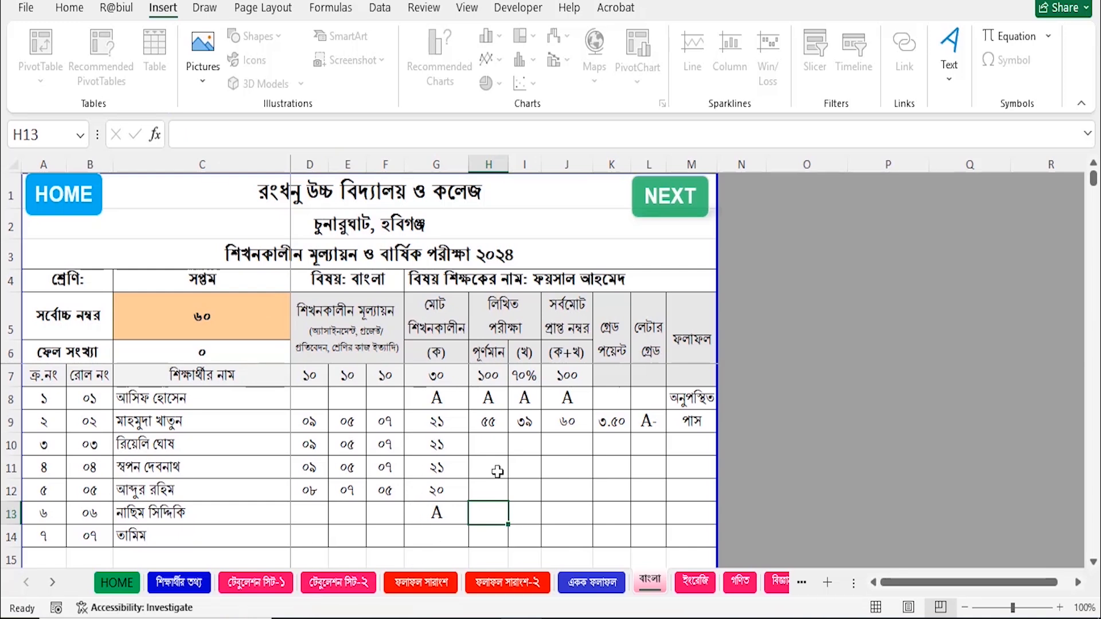
pyautogui.click(454, 537)
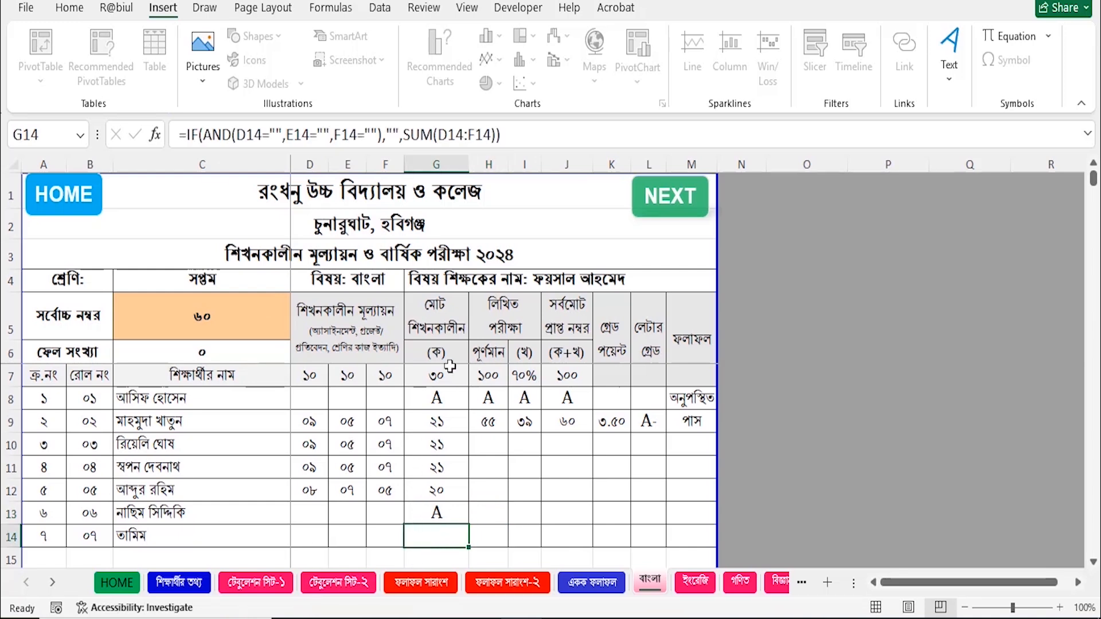
pyautogui.moveTo(310, 422); pyautogui.dragTo(371, 493)
pyautogui.click(439, 537)
pyautogui.write('2')
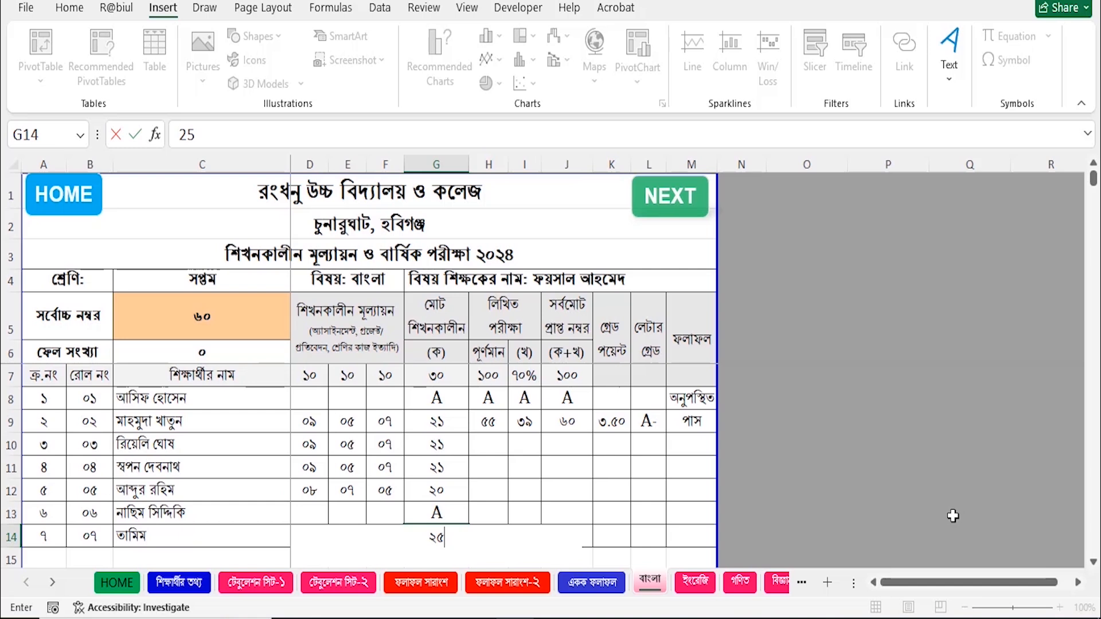
pyautogui.write('5')
pyautogui.press('Tab')
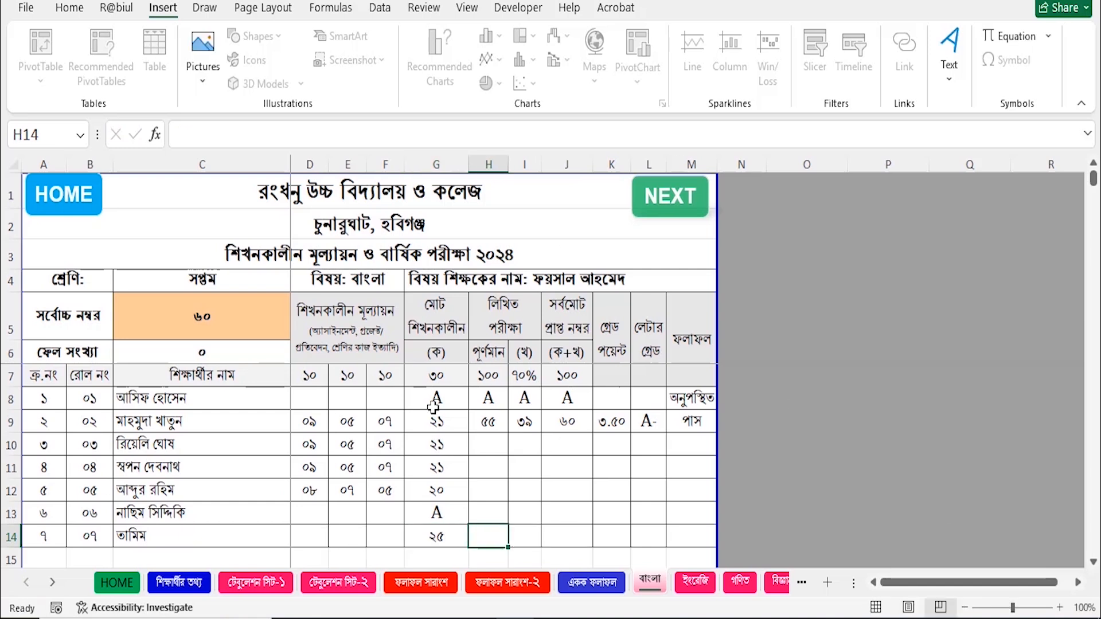
# Enter written marks 33, 55, 2, A and 70 for rolls 03–07 in column H.
pyautogui.click(492, 444)
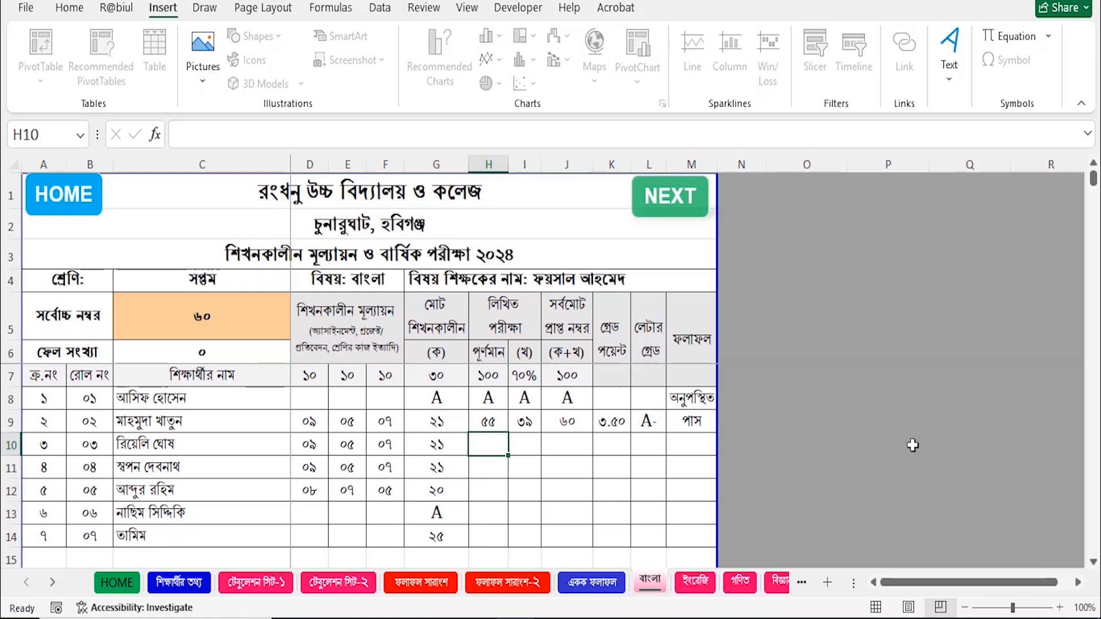
pyautogui.write('33')
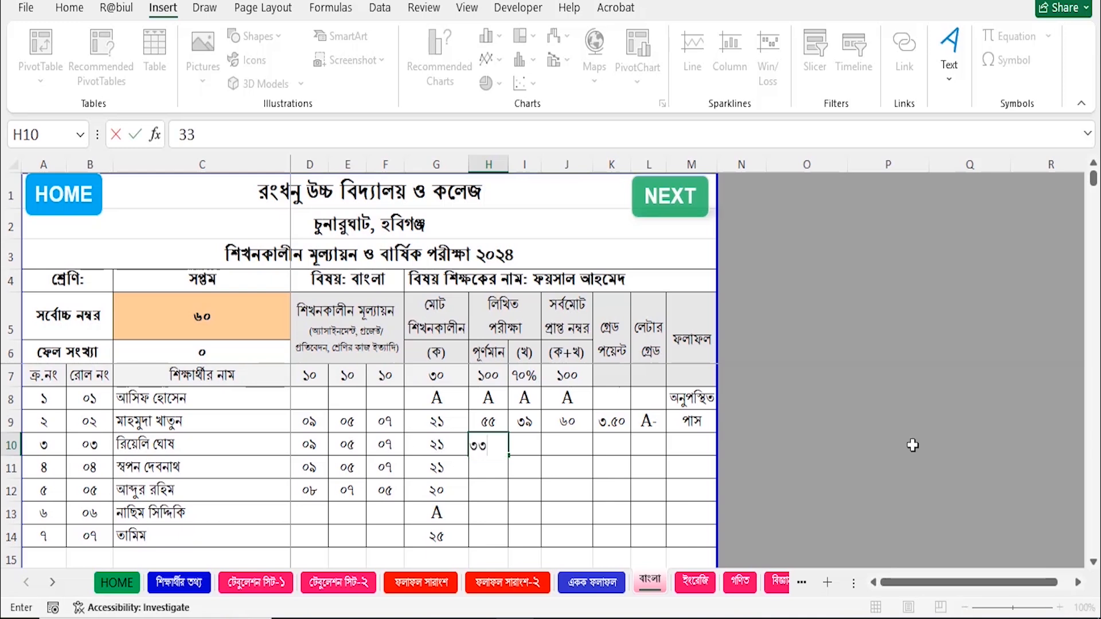
pyautogui.press('Return')
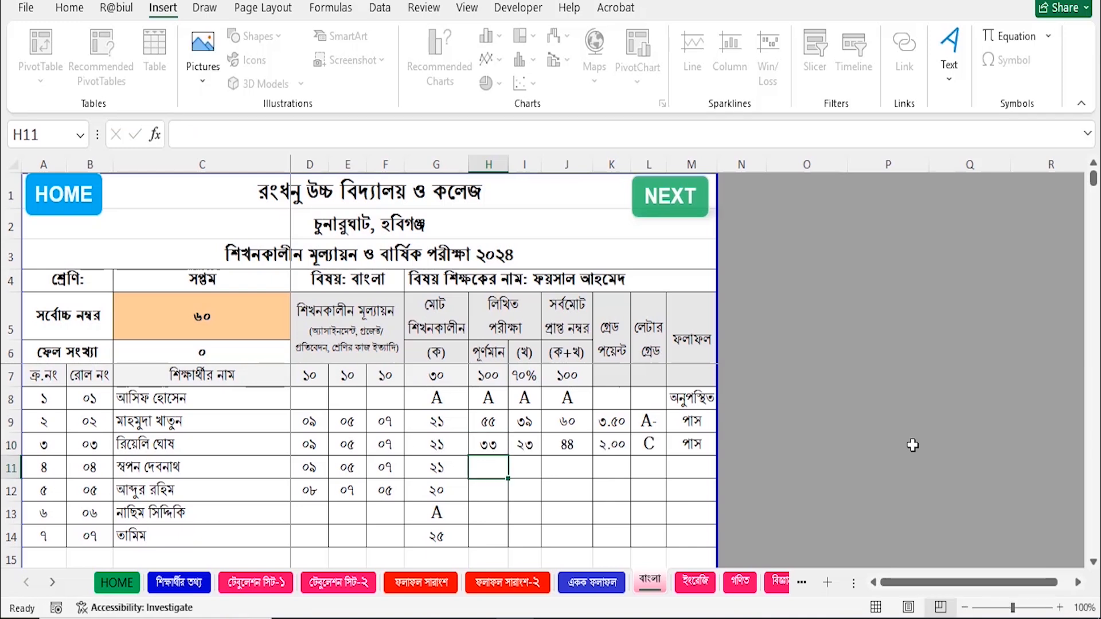
pyautogui.write('55')
pyautogui.press('Return')
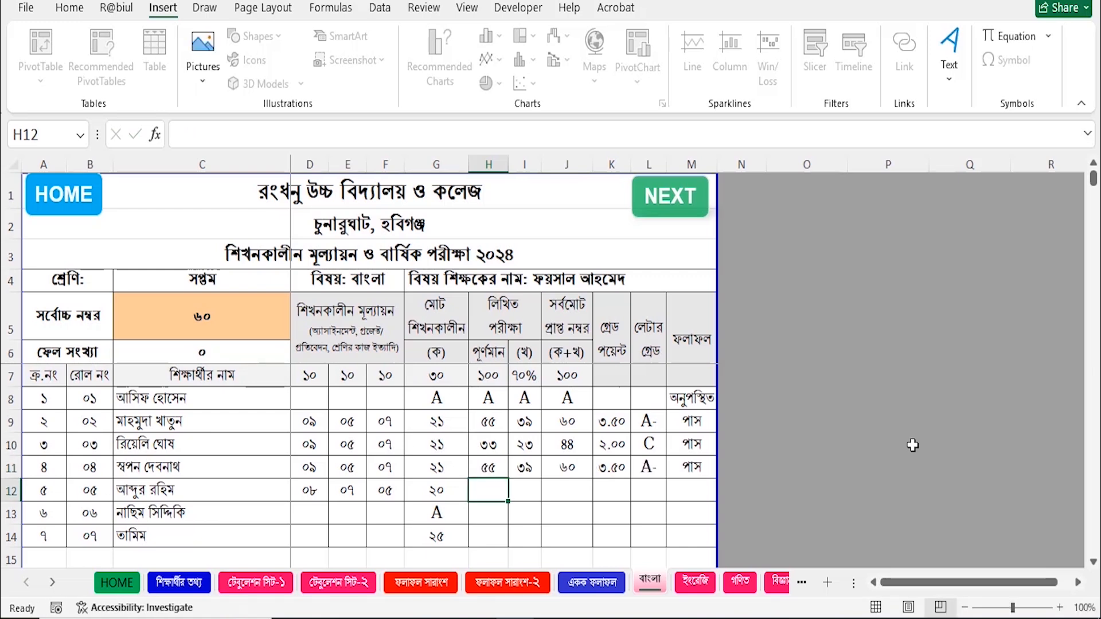
pyautogui.write('2')
pyautogui.press('Return')
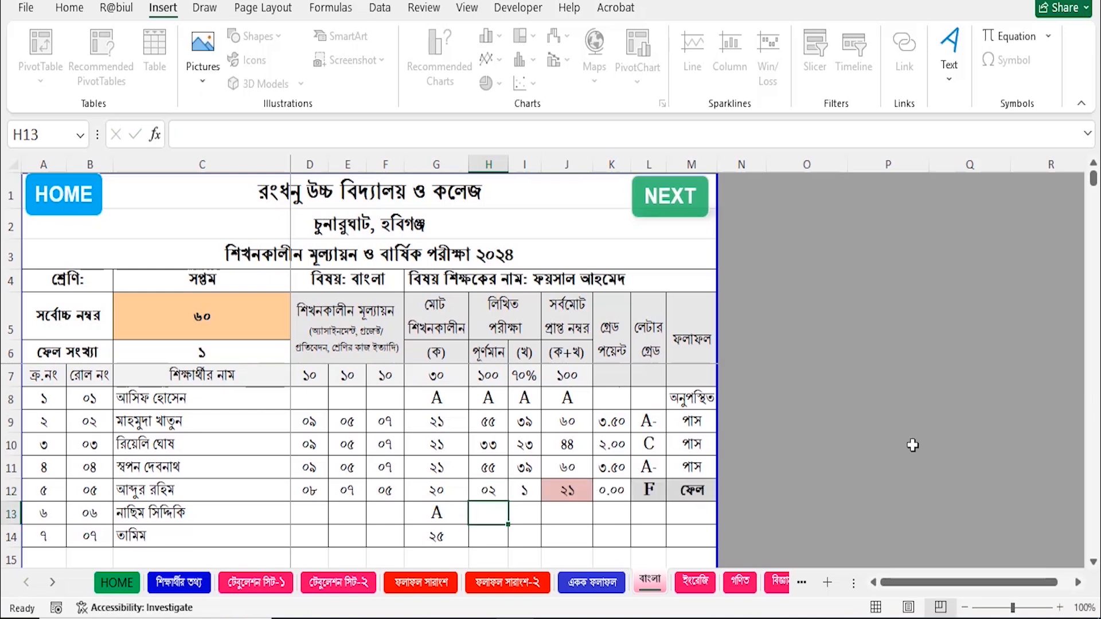
pyautogui.write('A')
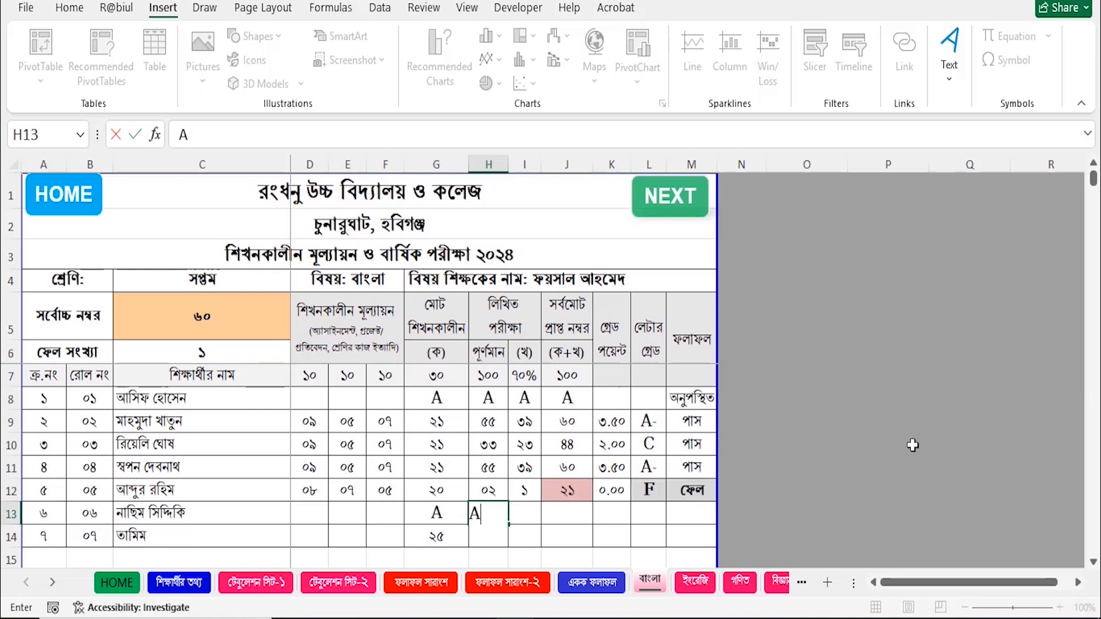
pyautogui.press('Return')
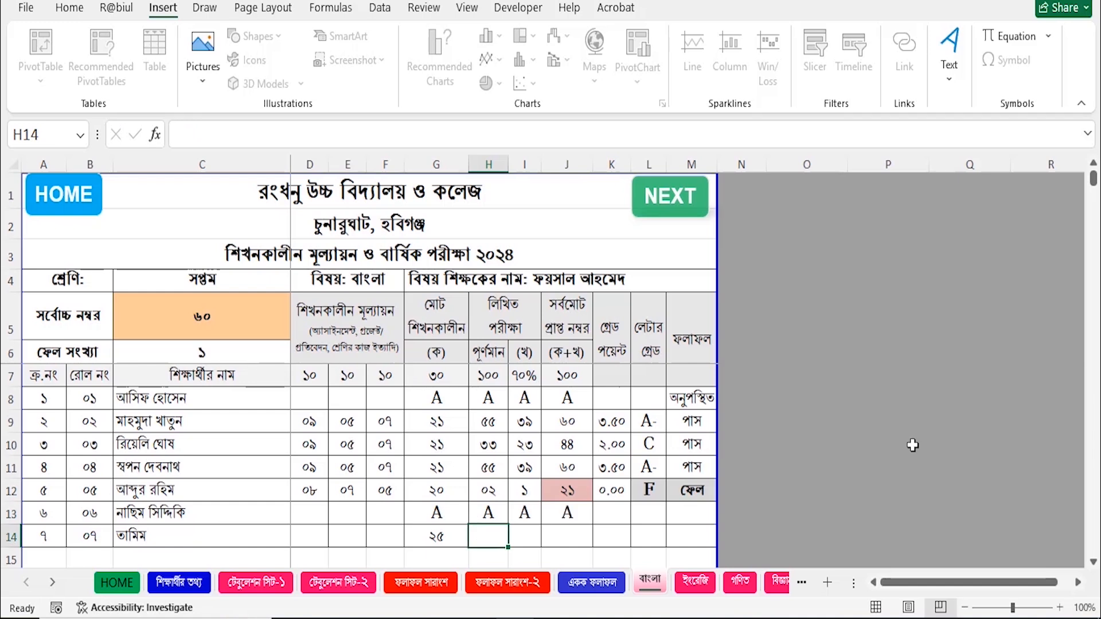
pyautogui.write('70')
pyautogui.press('Return')
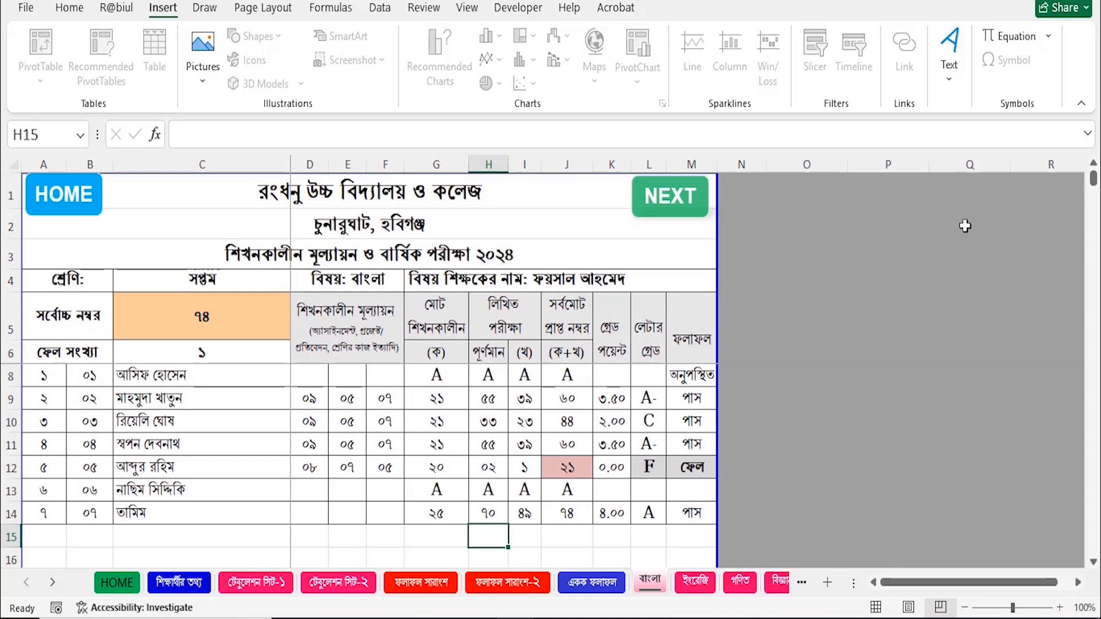
# Go through HOME to Tabulation Sheet-1 and check roll 06's Bangla grade point.
pyautogui.click(67, 202)
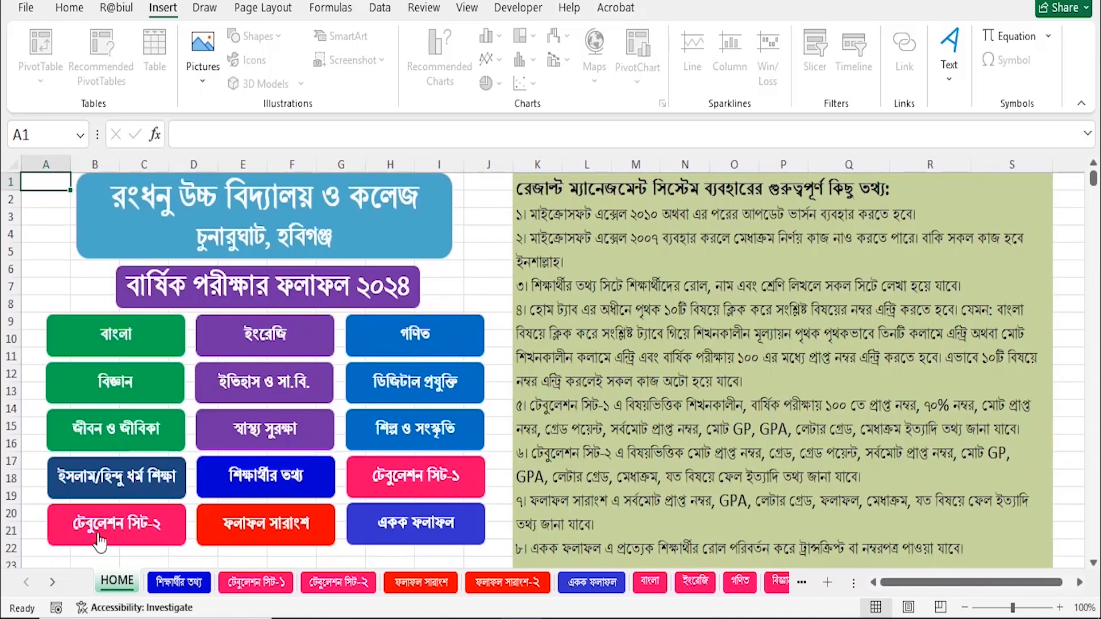
pyautogui.click(438, 477)
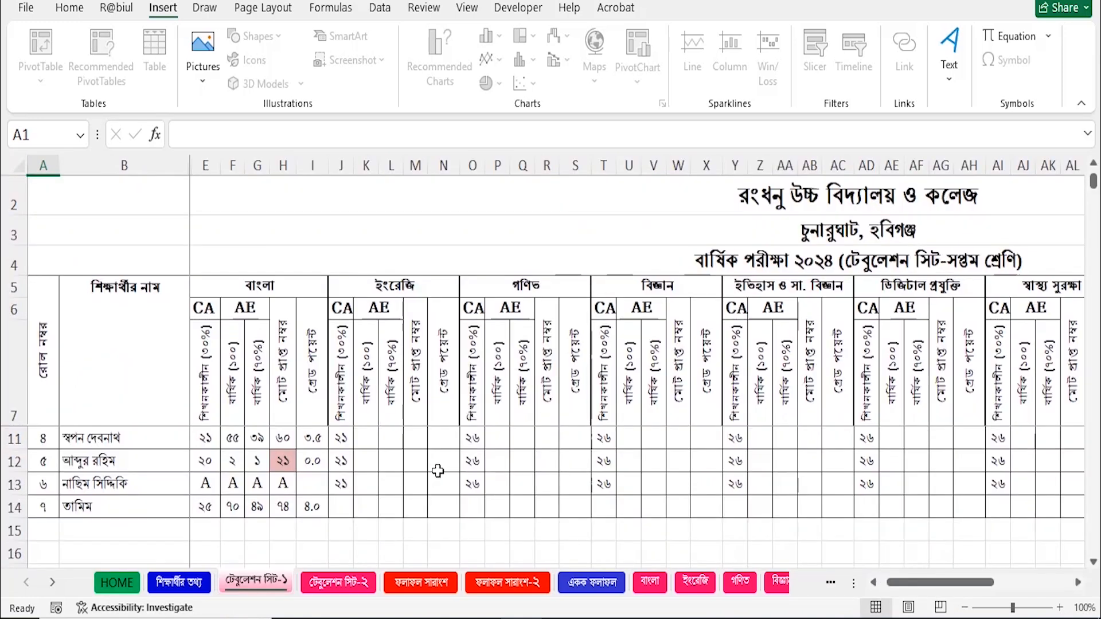
pyautogui.scroll(1, 300, 496)
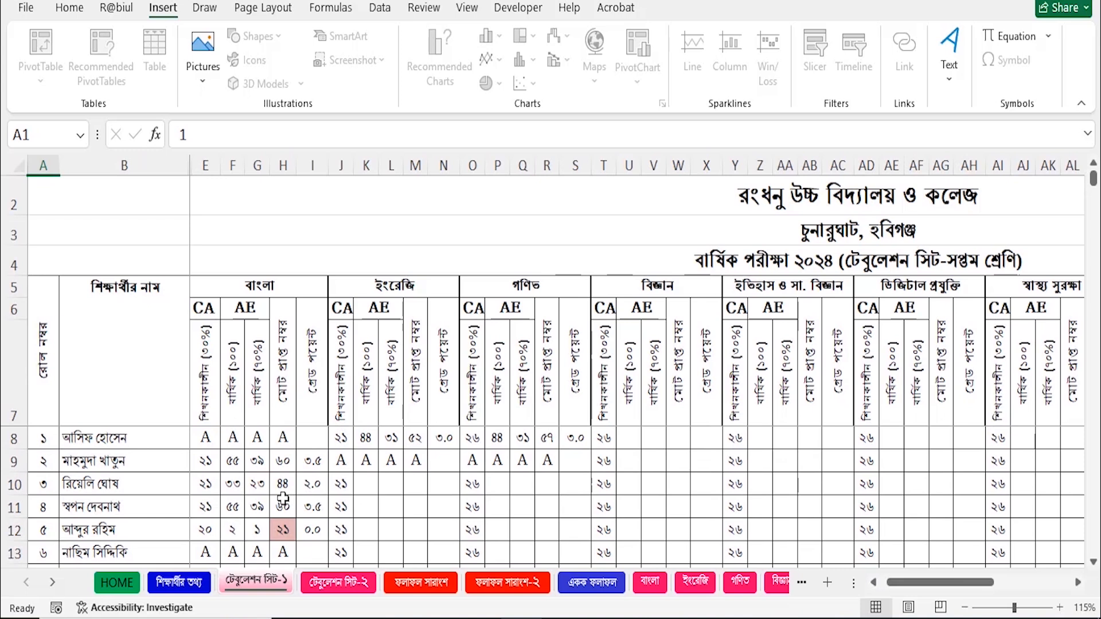
pyautogui.scroll(-1, 283, 491)
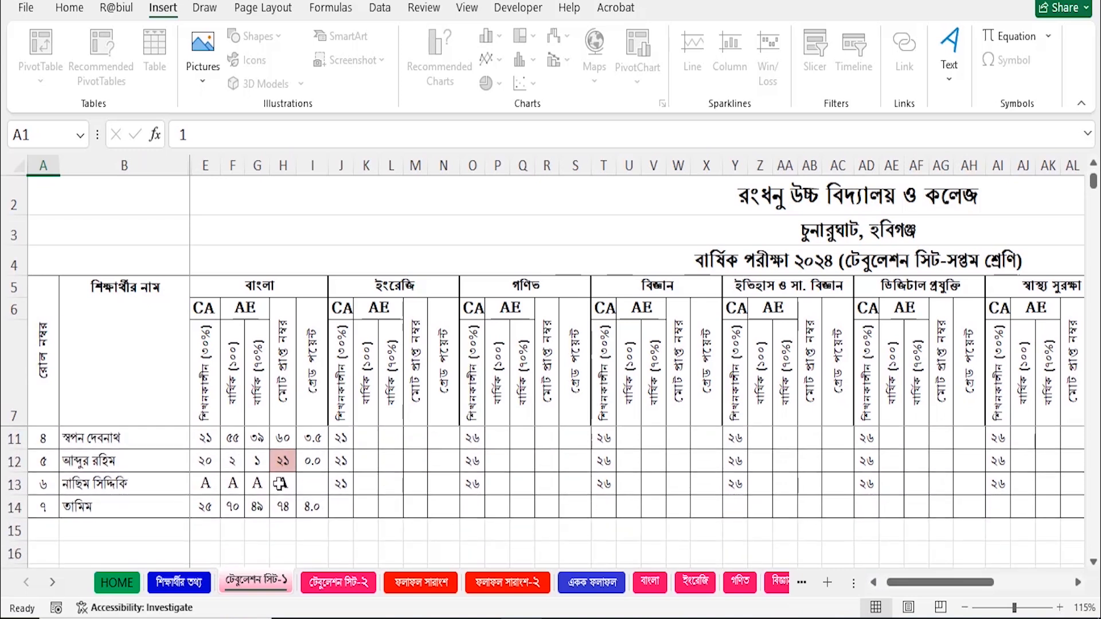
pyautogui.scroll(1, 282, 485)
pyautogui.scroll(-1, 265, 496)
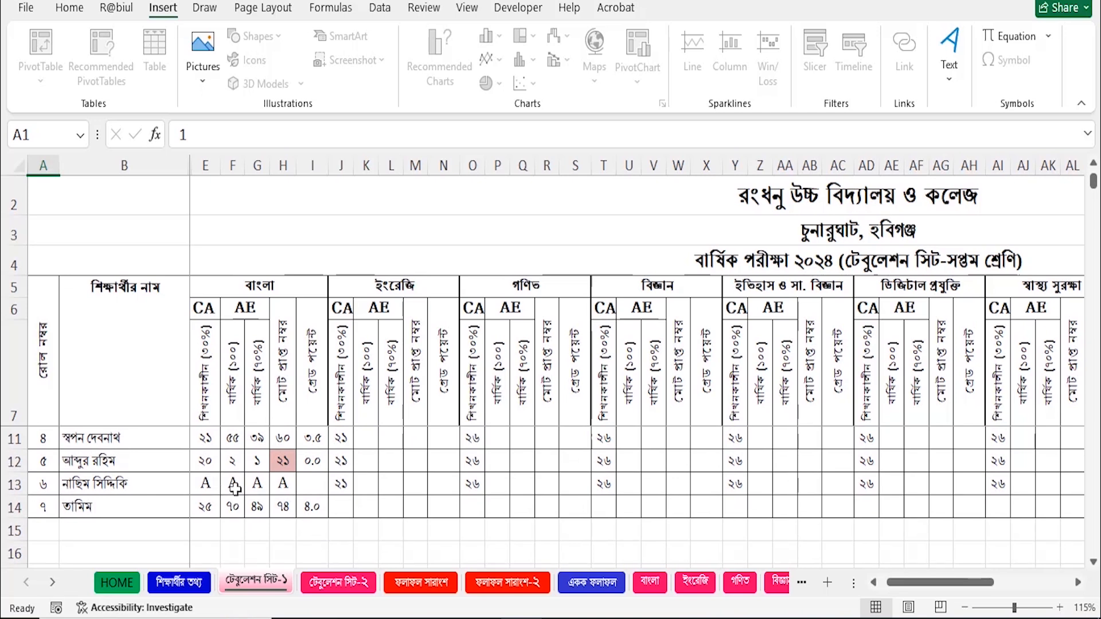
pyautogui.click(316, 491)
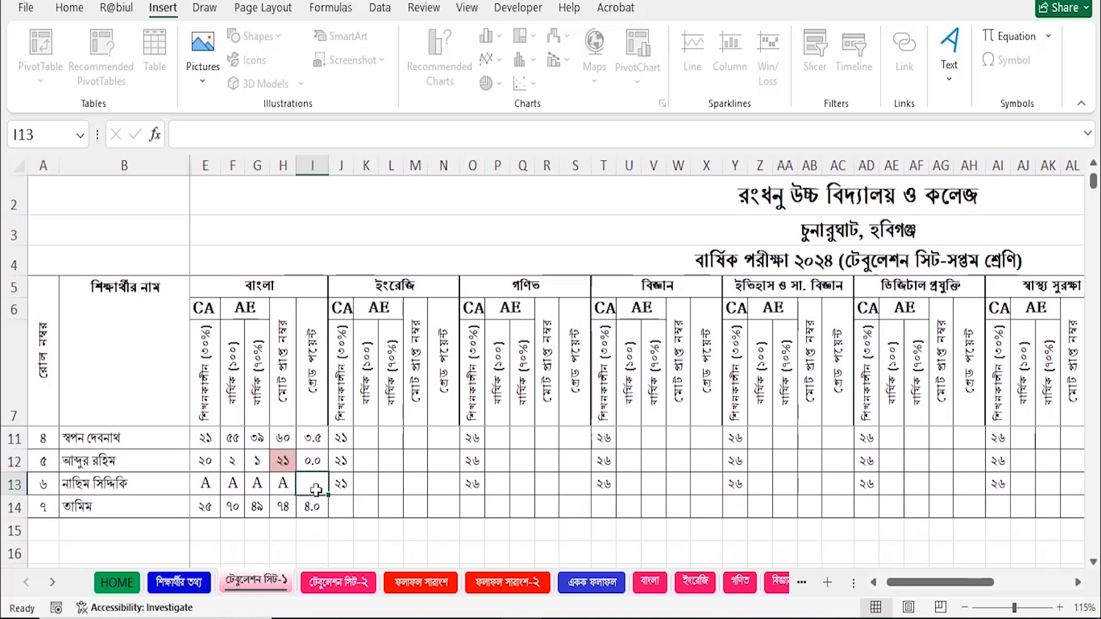
# Switch to Tabulation Sheet-2 and review the students' subject results.
pyautogui.click(347, 591)
pyautogui.moveTo(914, 584); pyautogui.dragTo(888, 583)
pyautogui.scroll(-2, 321, 418)
pyautogui.scroll(2, 327, 442)
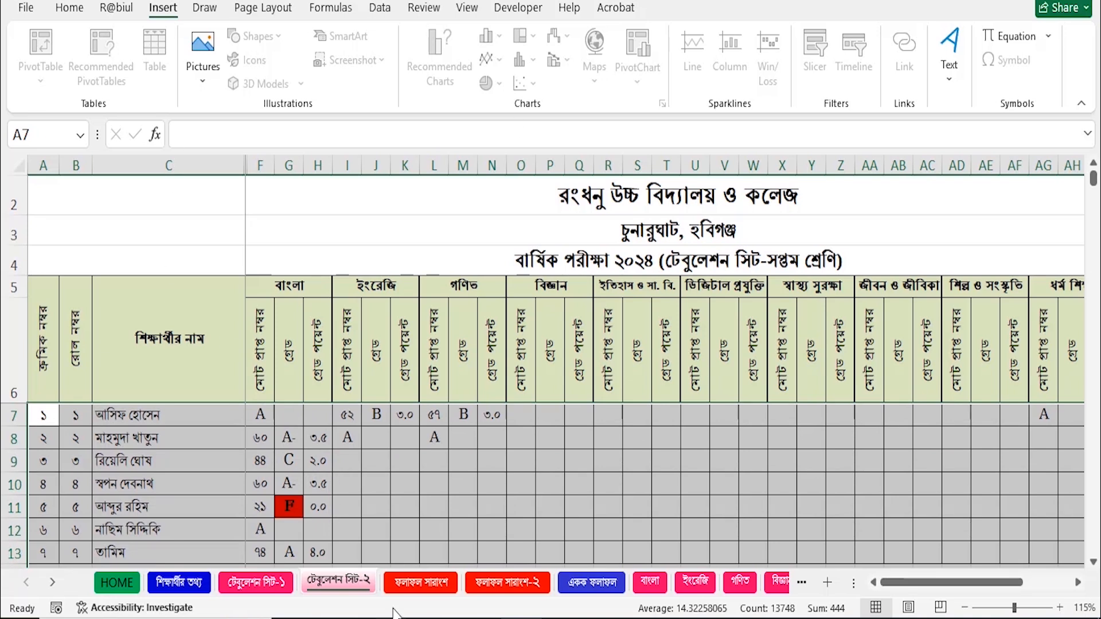
# Set total students to 90 in I6 of the ফলাফল সারাংশ-২ sheet.
pyautogui.click(420, 583)
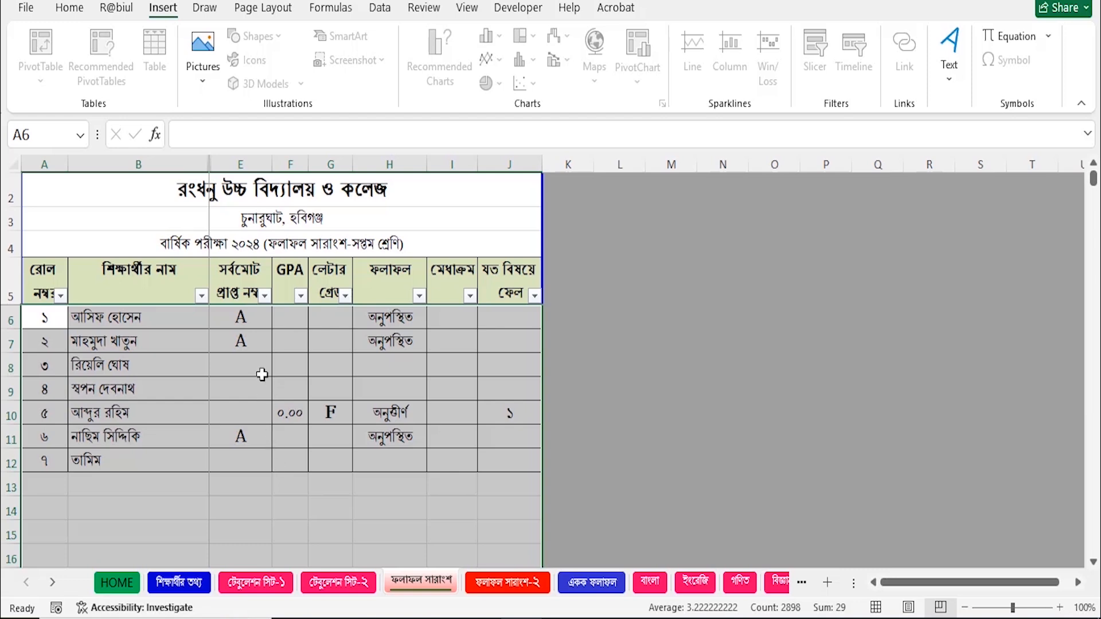
pyautogui.click(508, 582)
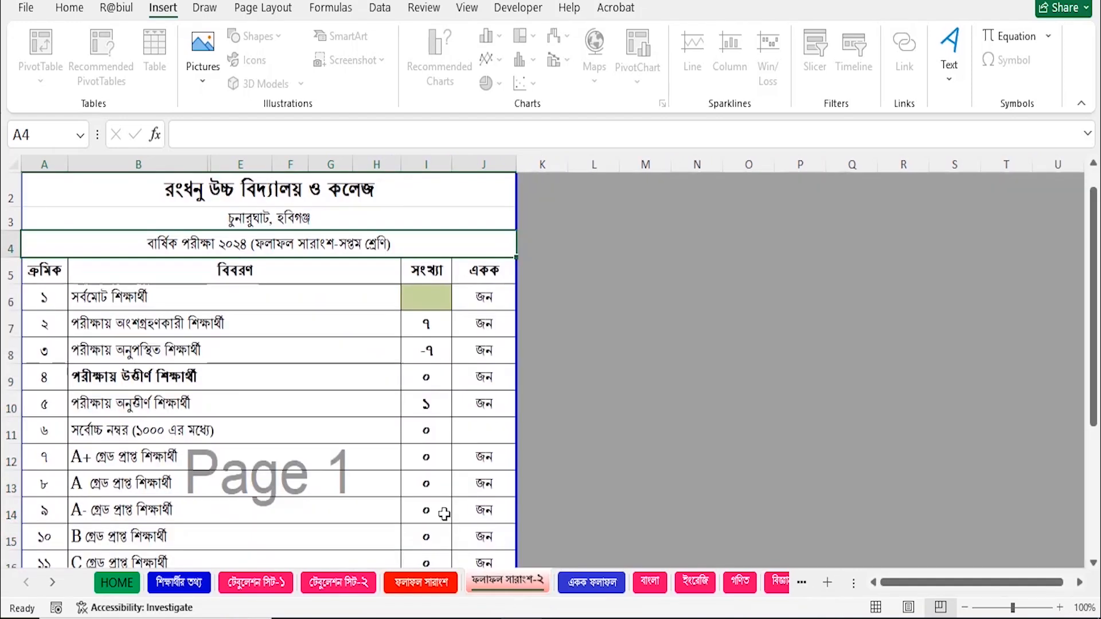
pyautogui.scroll(-3, 418, 401)
pyautogui.scroll(3, 422, 436)
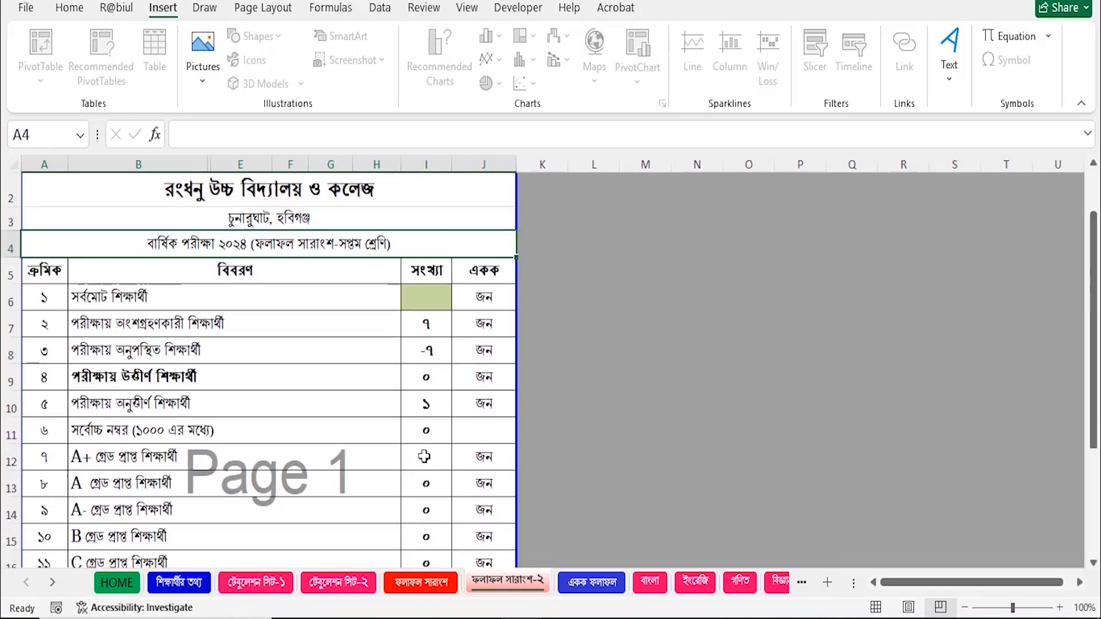
pyautogui.click(431, 298)
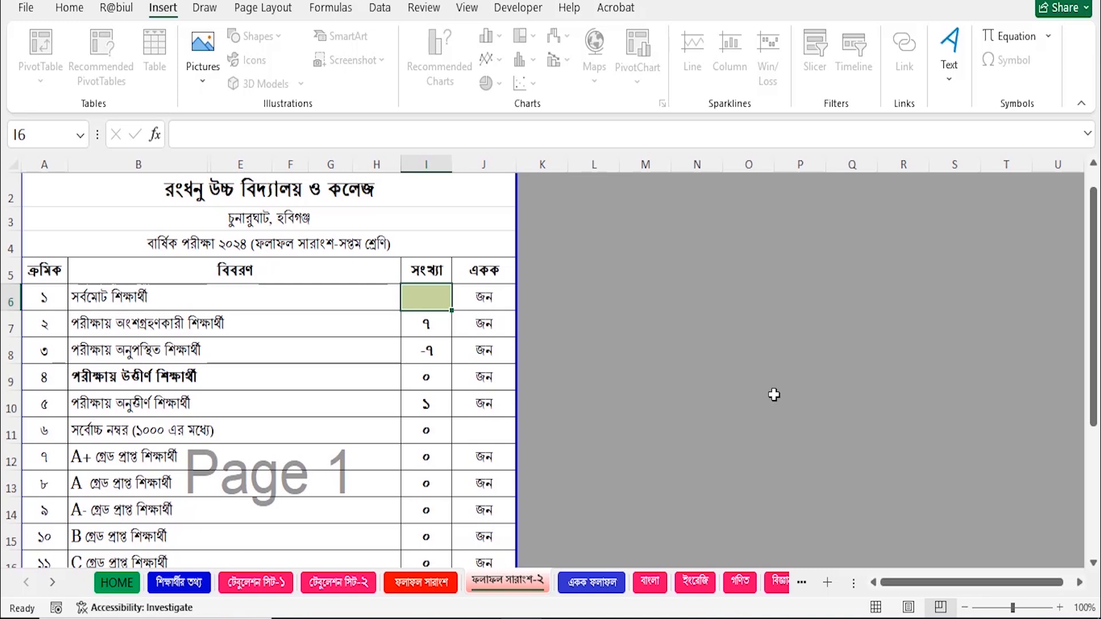
pyautogui.write('90')
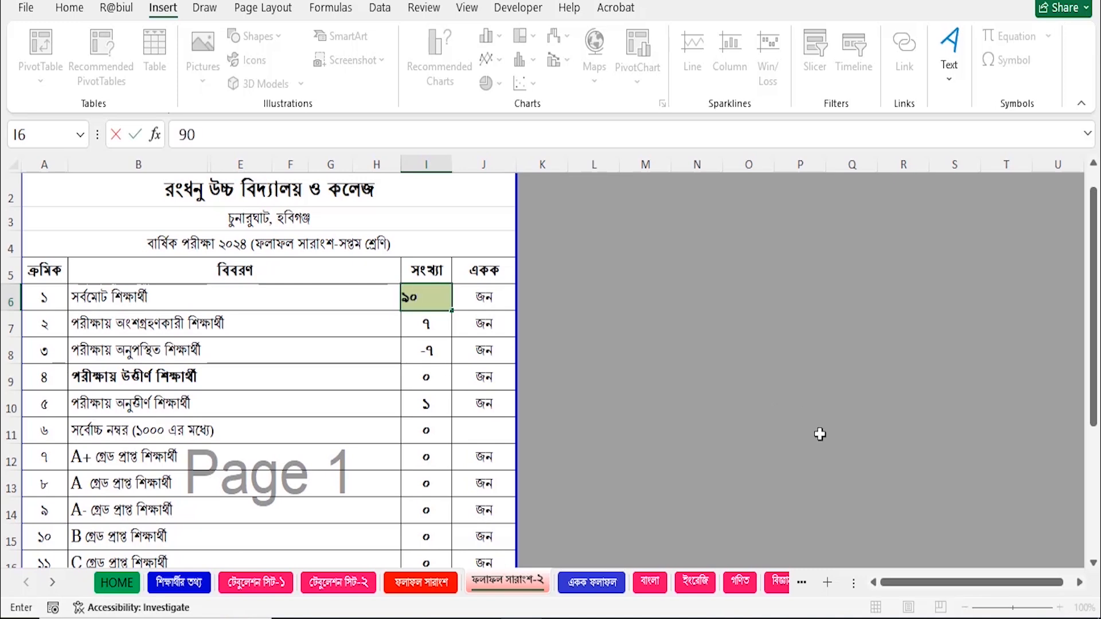
pyautogui.press('Return')
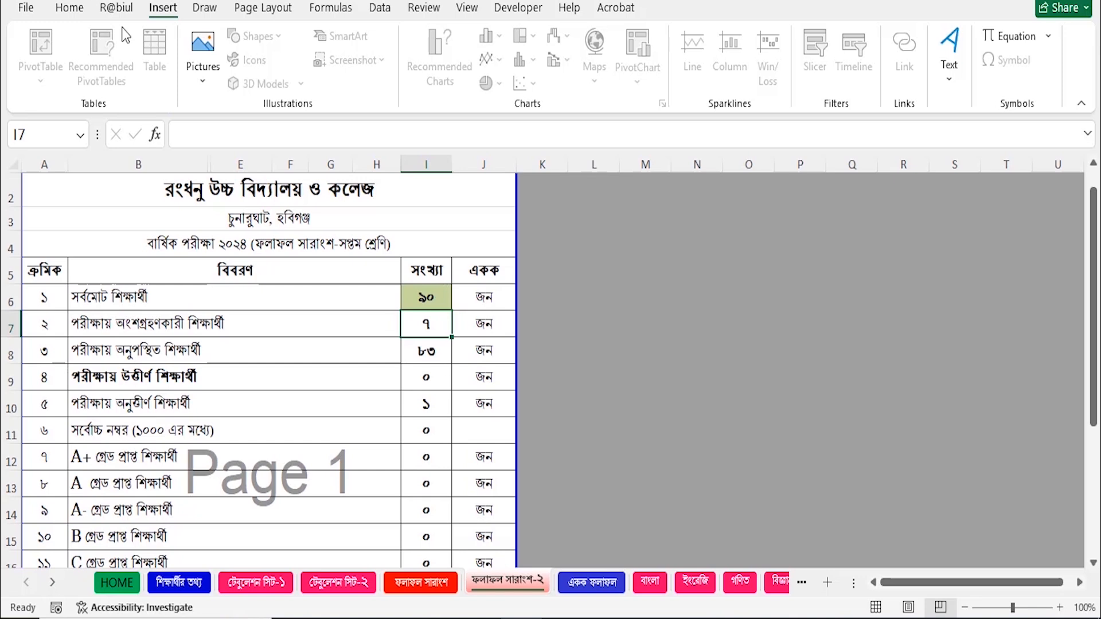
# Cross-check the student information sheet, then review the examined and absent counts in I7 and I8.
pyautogui.click(183, 584)
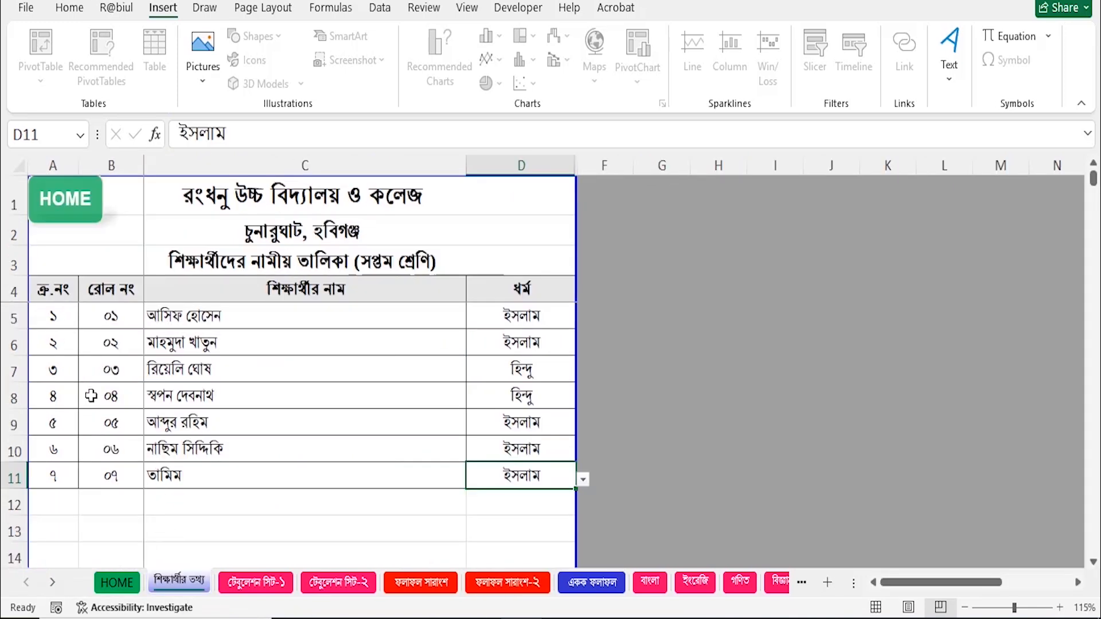
pyautogui.click(510, 583)
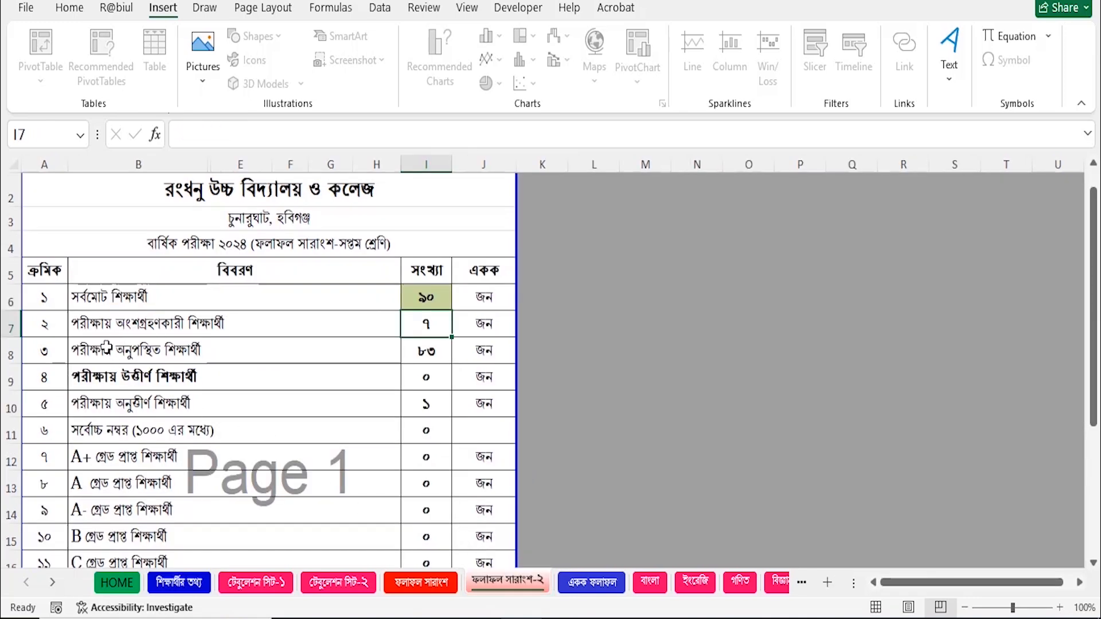
pyautogui.click(434, 299)
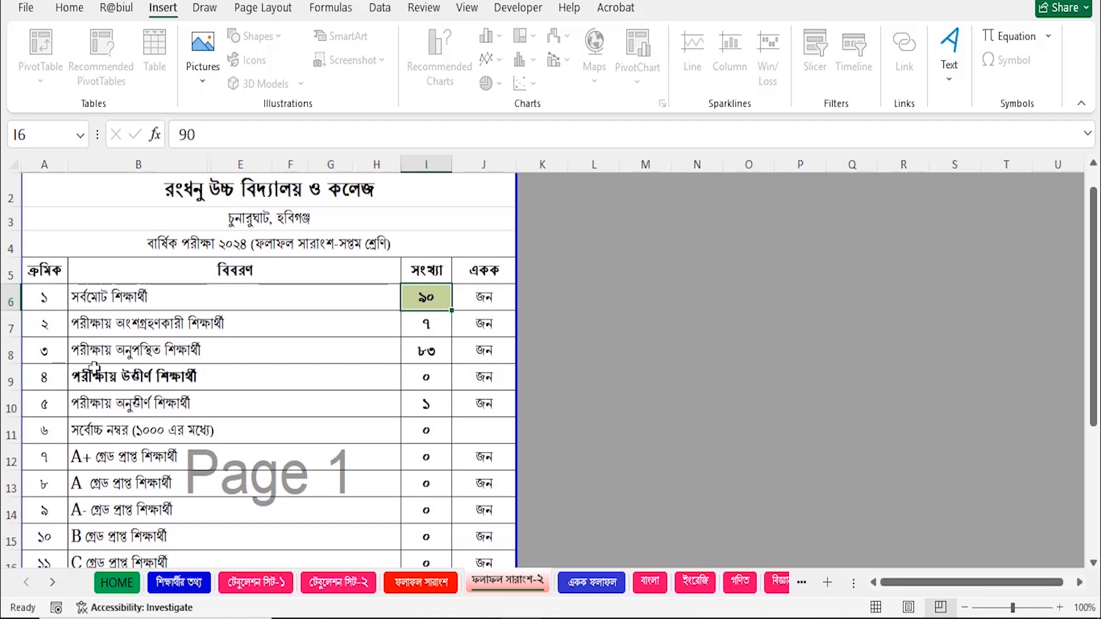
pyautogui.click(431, 358)
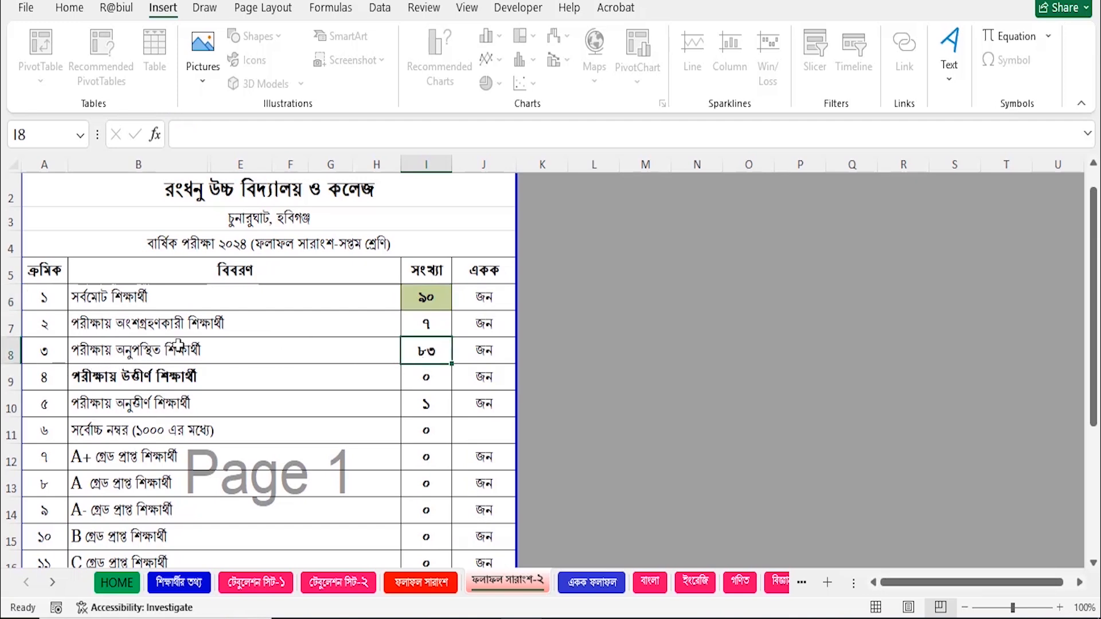
pyautogui.click(426, 324)
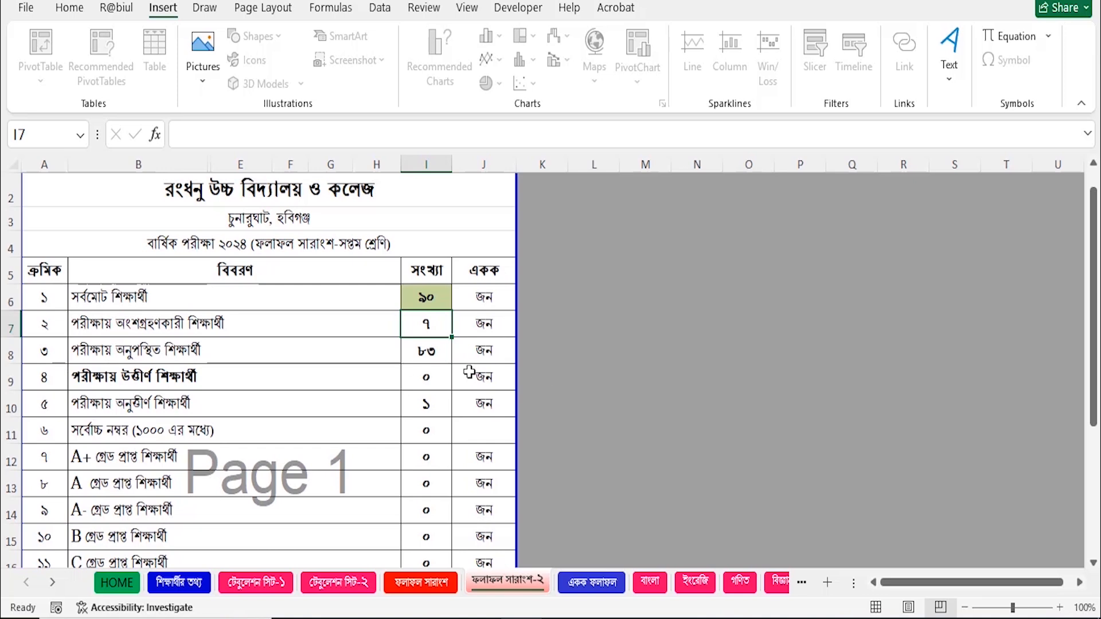
pyautogui.click(434, 356)
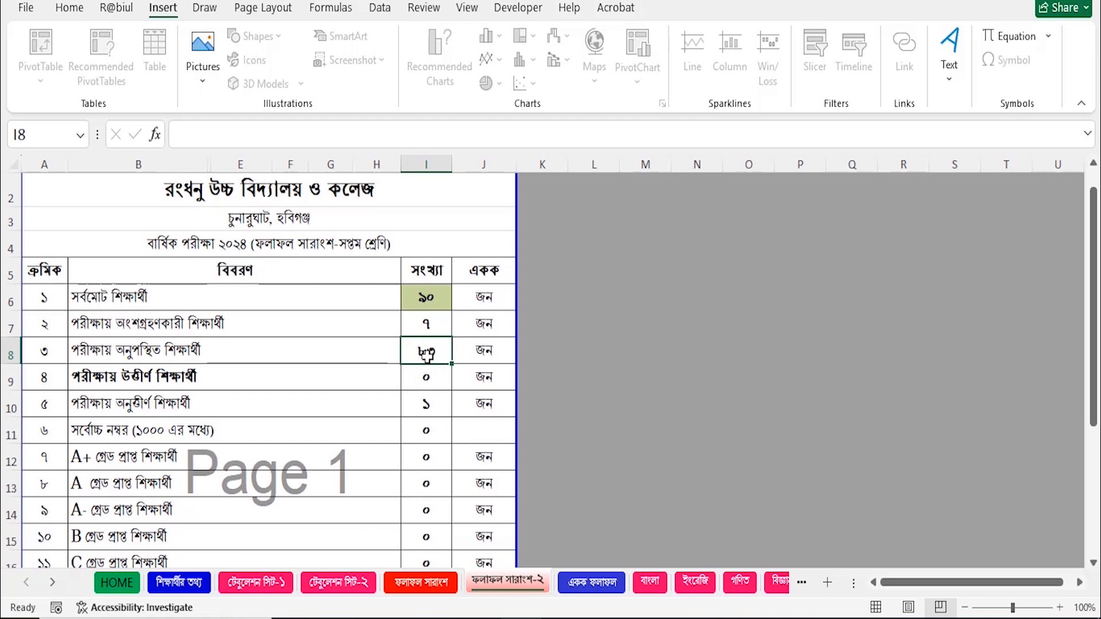
pyautogui.scroll(-4, 440, 423)
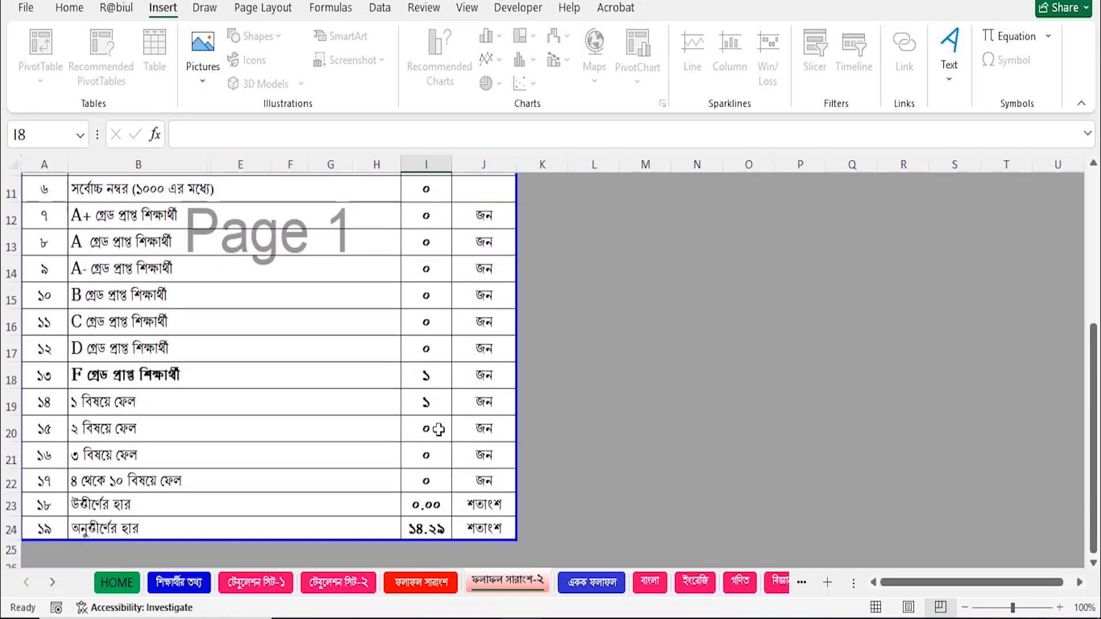
pyautogui.scroll(1, 439, 483)
pyautogui.scroll(-2, 442, 484)
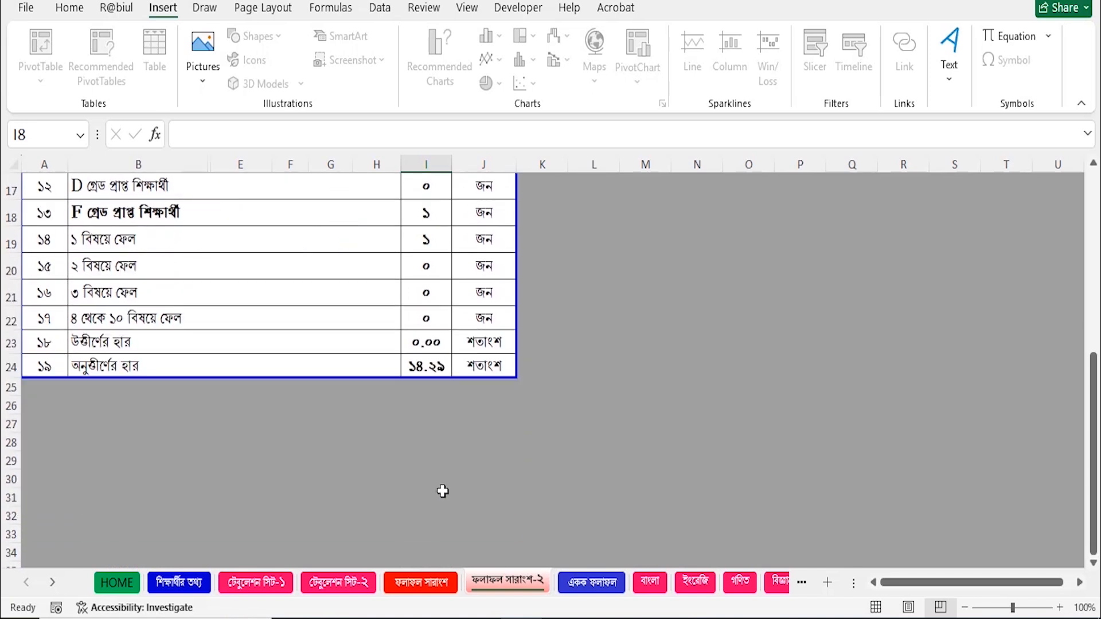
pyautogui.scroll(5, 443, 492)
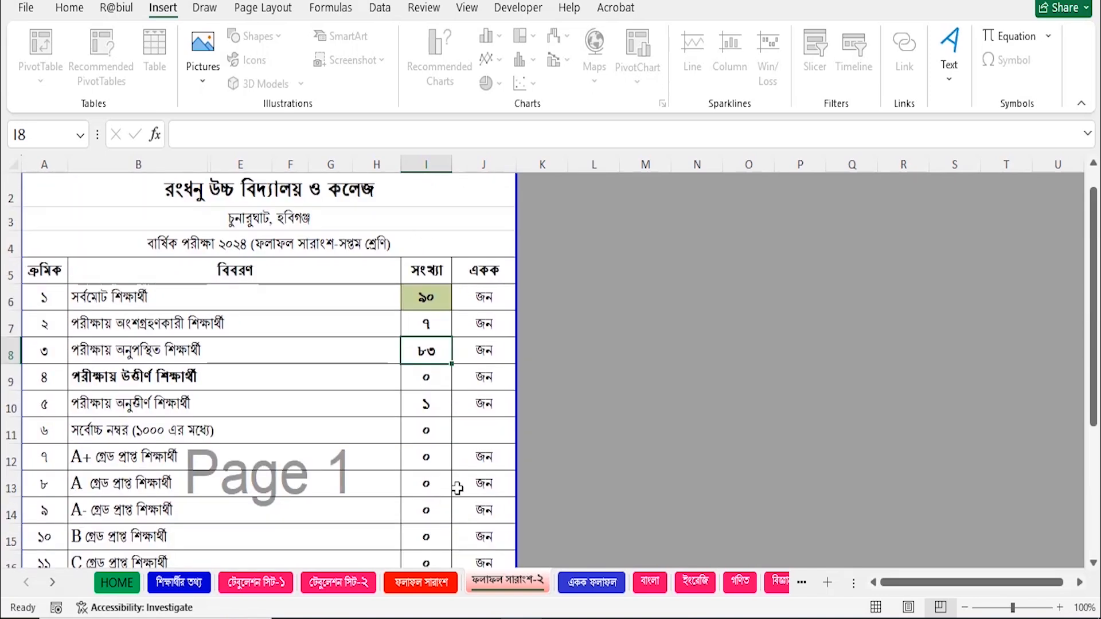
pyautogui.scroll(-1, 466, 356)
pyautogui.scroll(-1, 530, 421)
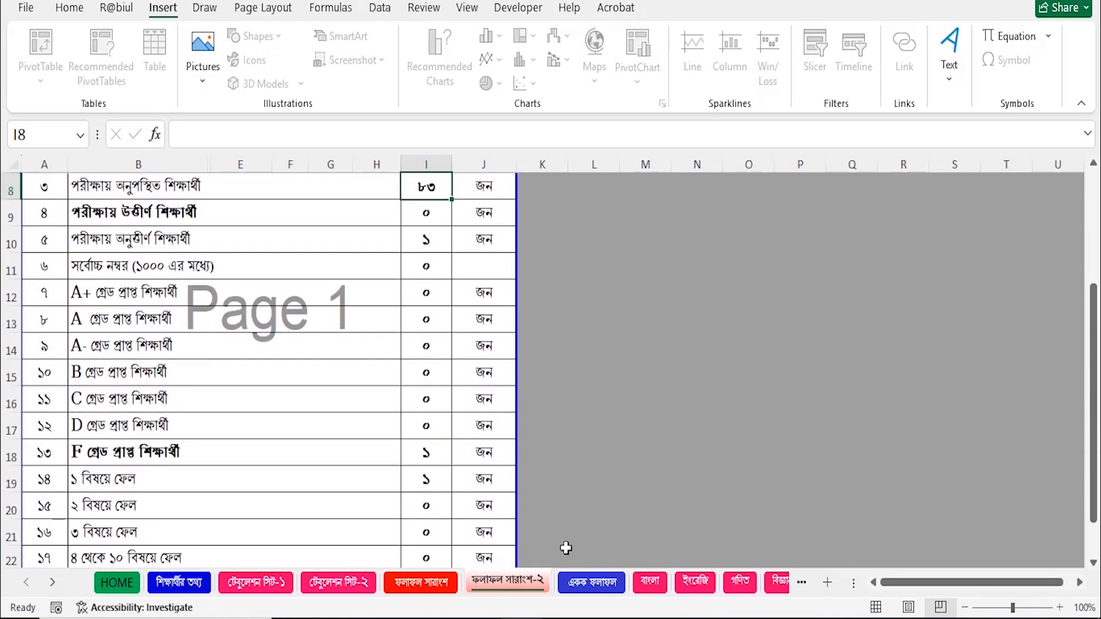
# Load roll 2 into the একক ফলাফল transcript, then move on to the বাংলা sheet.
pyautogui.click(593, 591)
pyautogui.scroll(7, 381, 413)
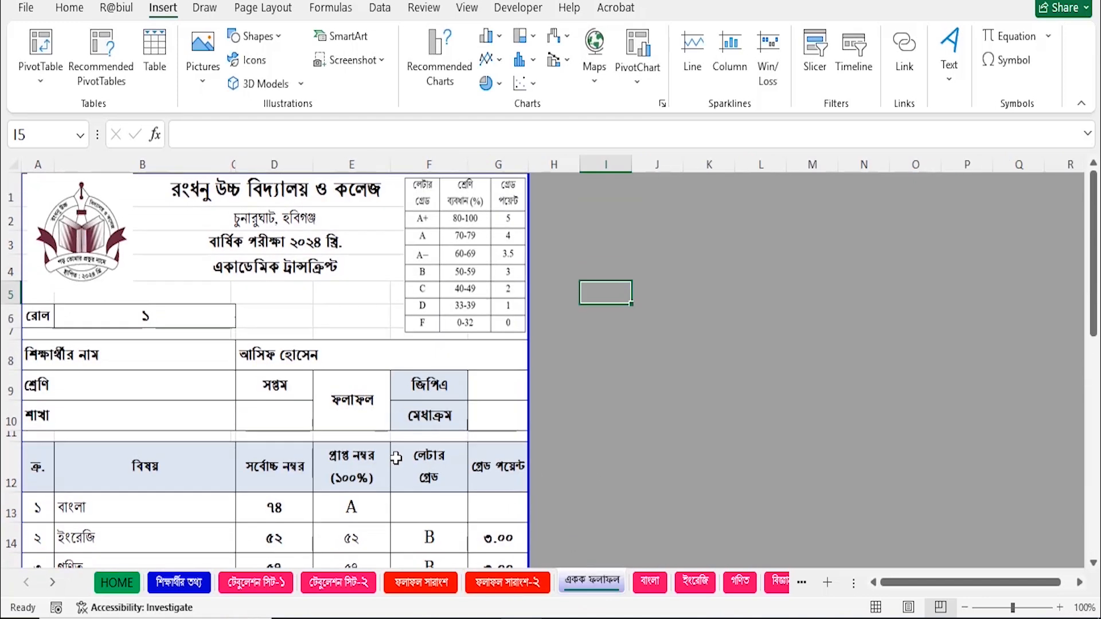
pyautogui.click(197, 324)
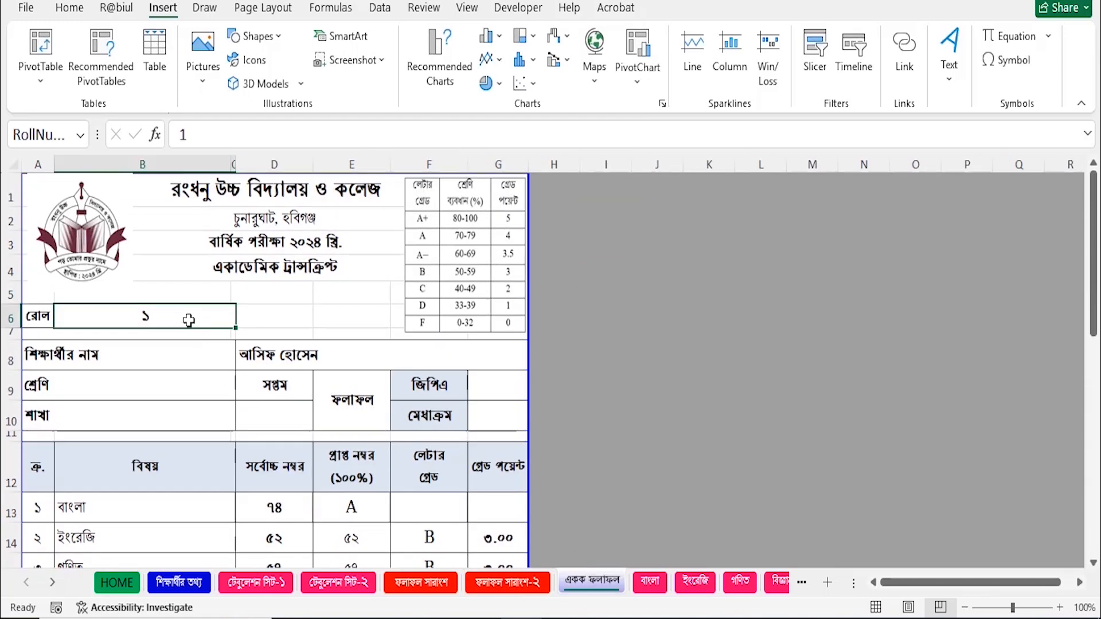
pyautogui.write('2')
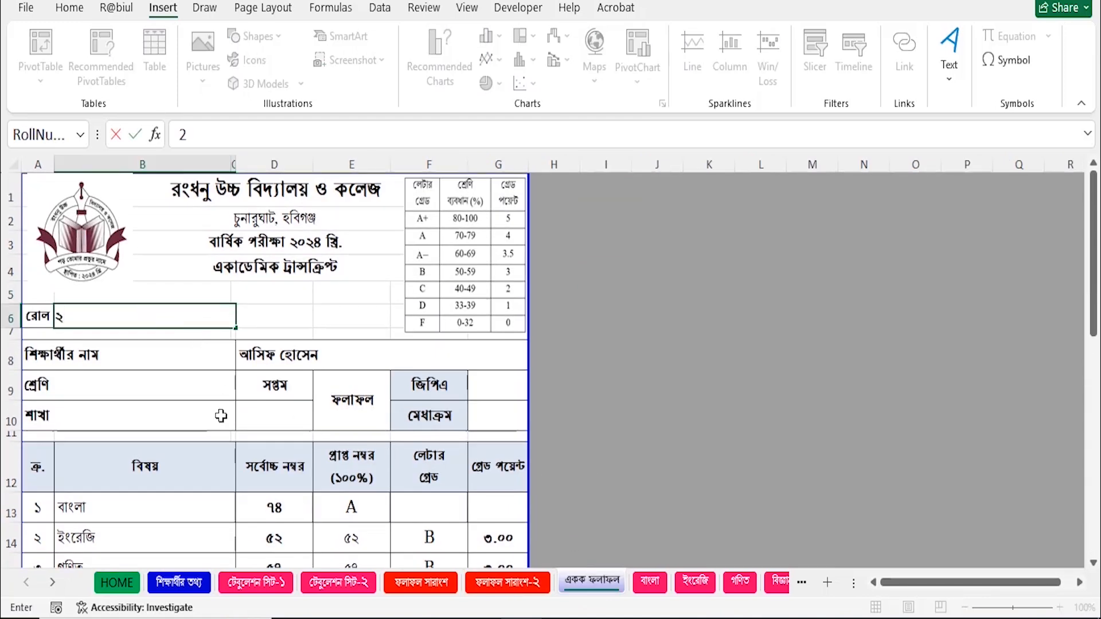
pyautogui.press('Return')
pyautogui.scroll(-6, 487, 361)
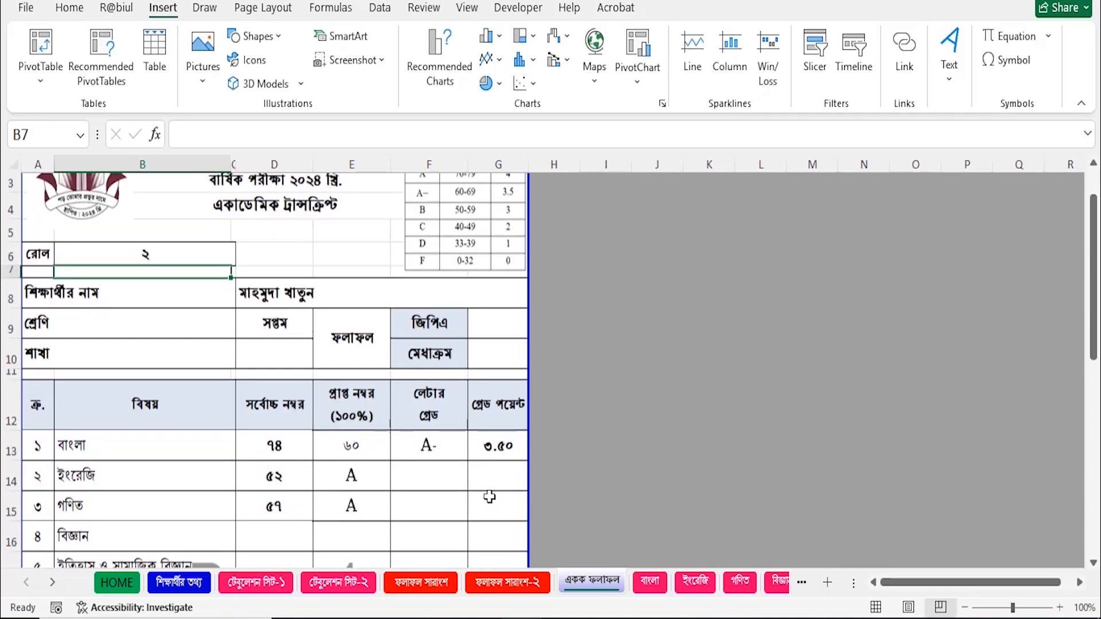
pyautogui.scroll(6, 432, 453)
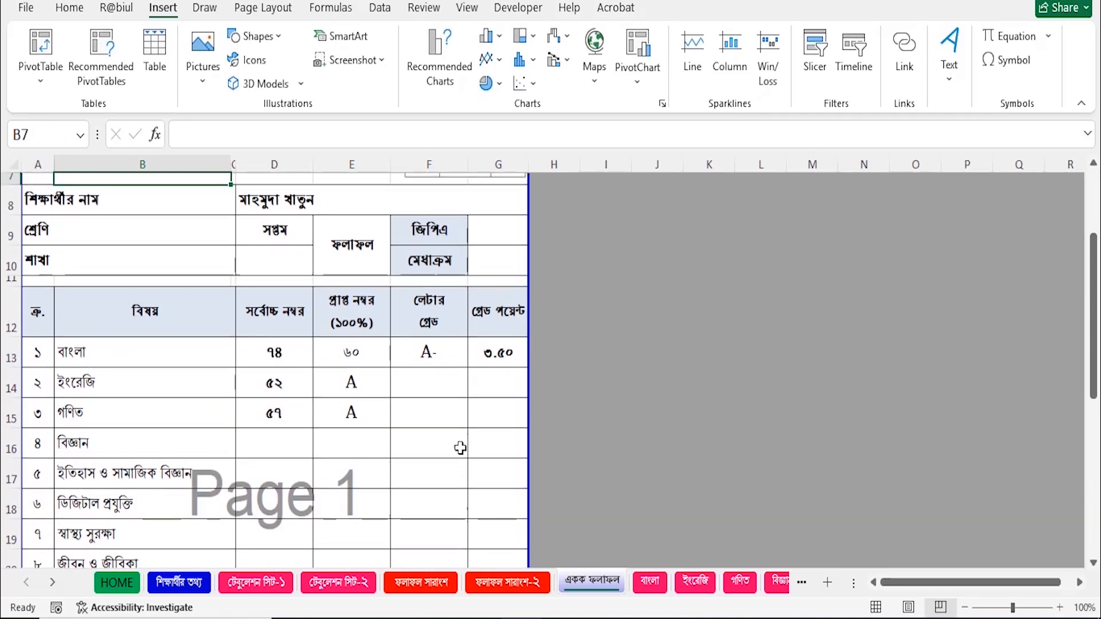
pyautogui.click(651, 582)
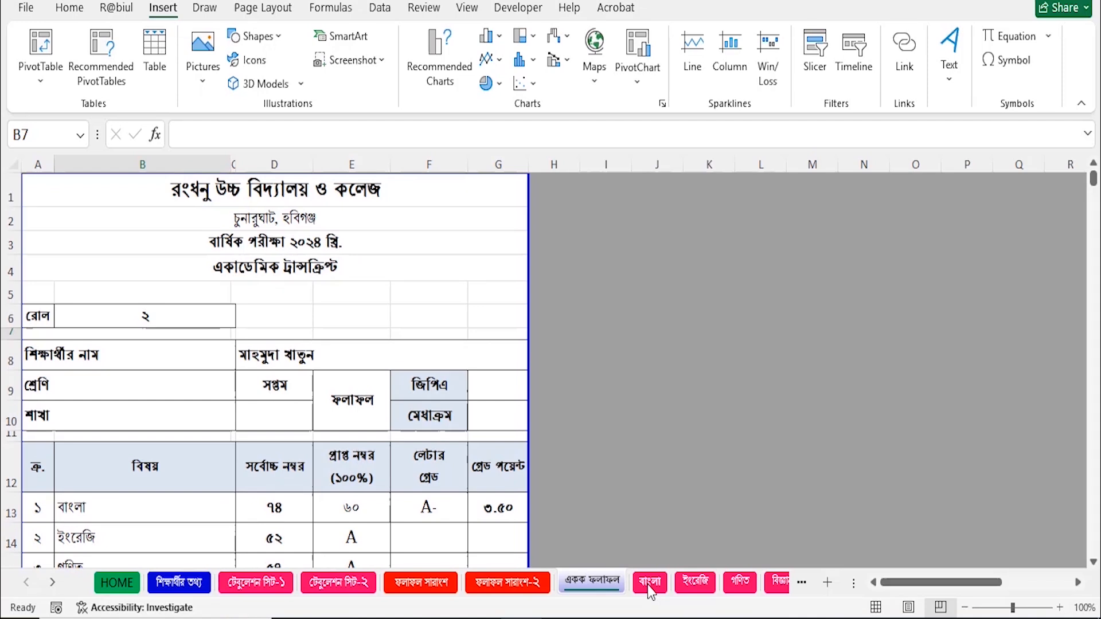
# On the ইংরেজি sheet, enter written marks 34, 26, 20, 80 and 55 for rolls 03–07 in H10:H14.
pyautogui.click(679, 581)
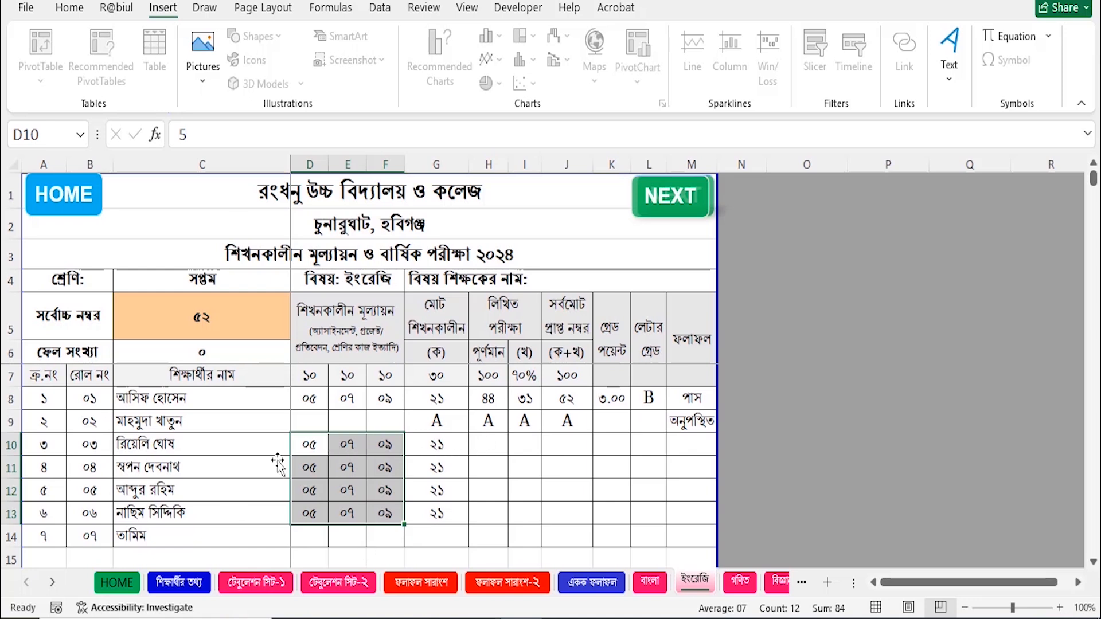
pyautogui.click(501, 481)
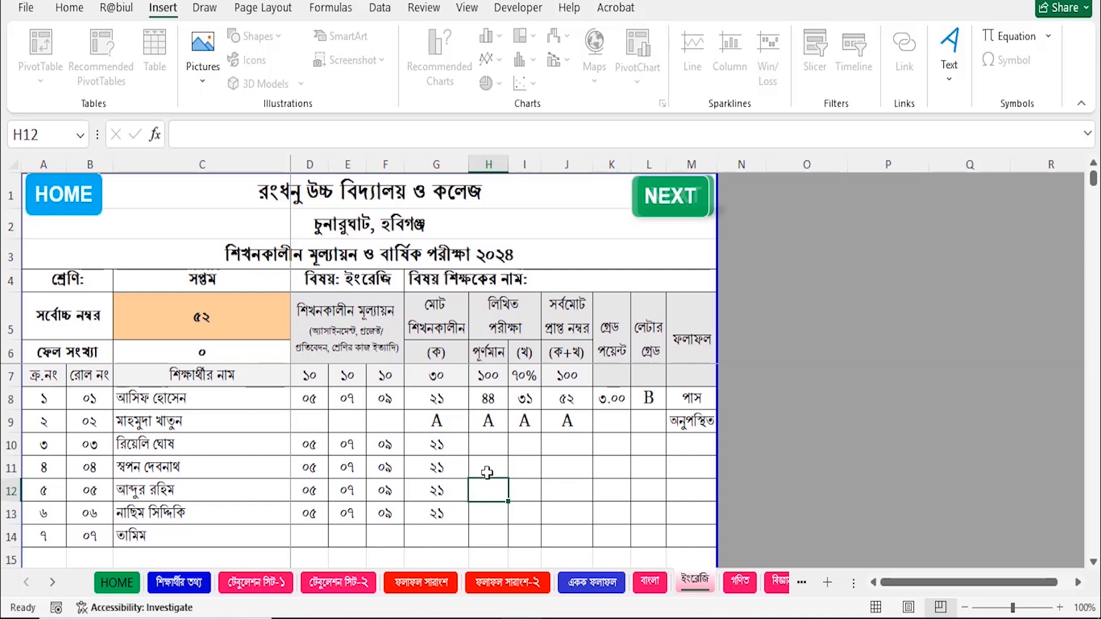
pyautogui.click(495, 447)
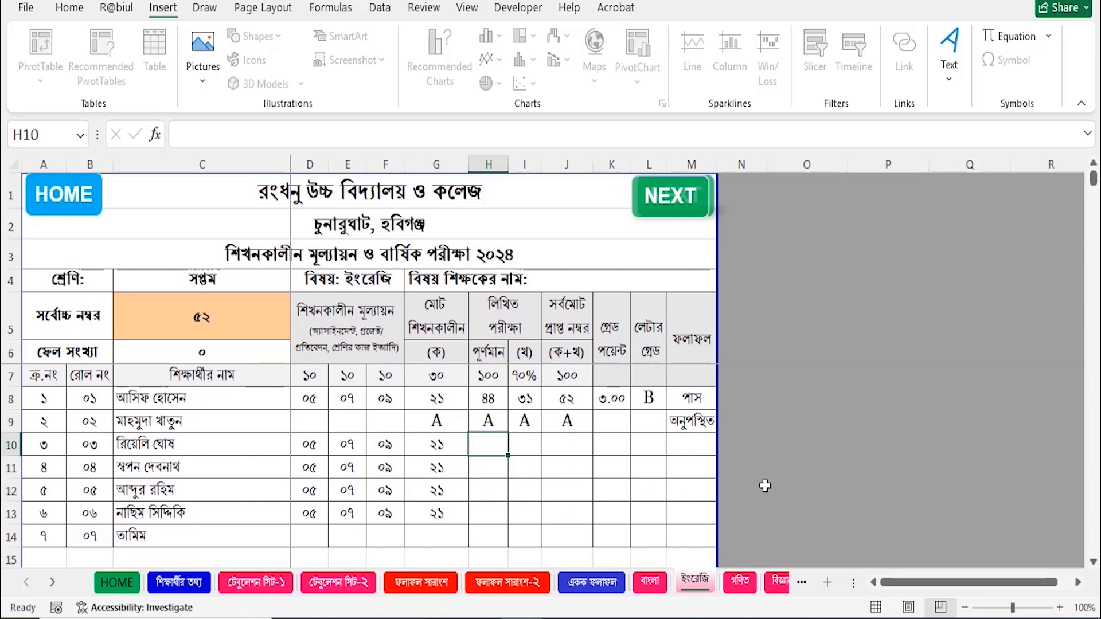
pyautogui.write('34')
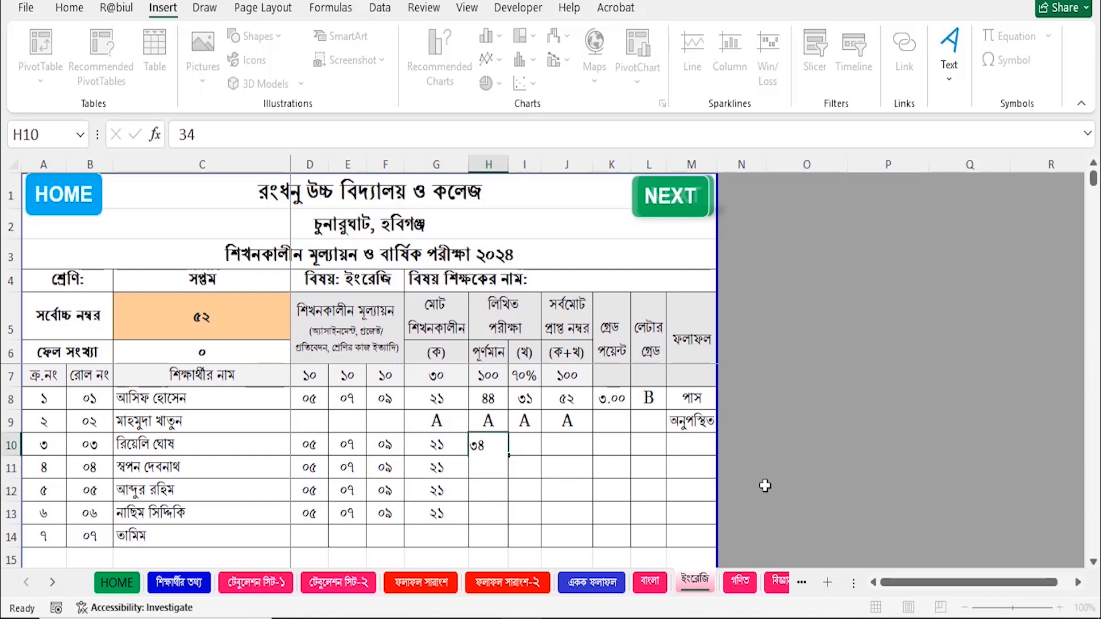
pyautogui.press('Return')
pyautogui.write('2')
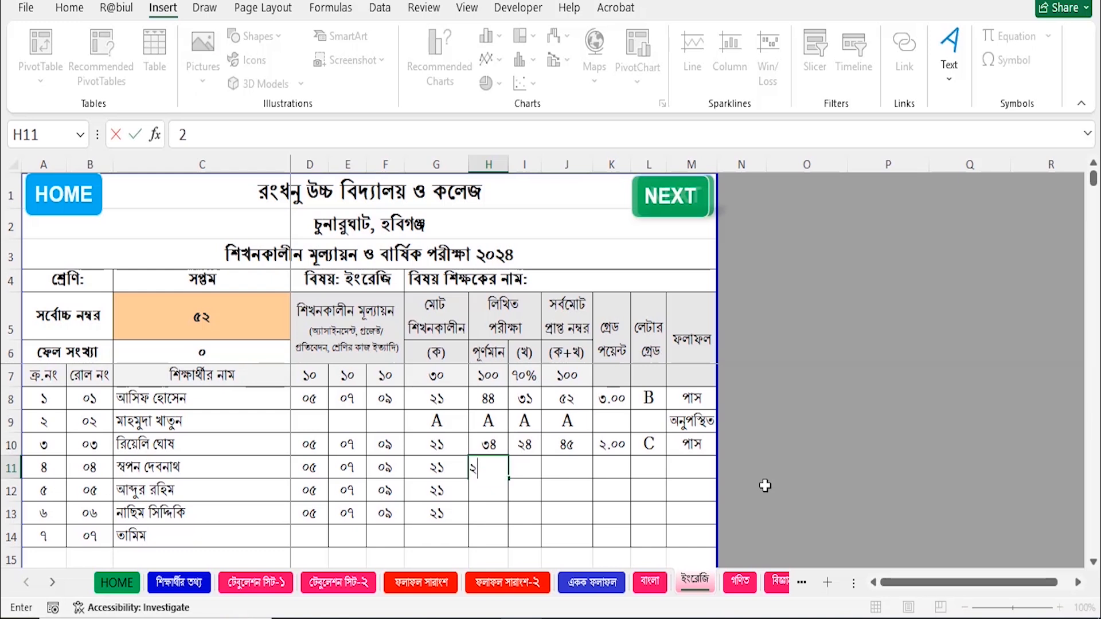
pyautogui.write('6')
pyautogui.press('Return')
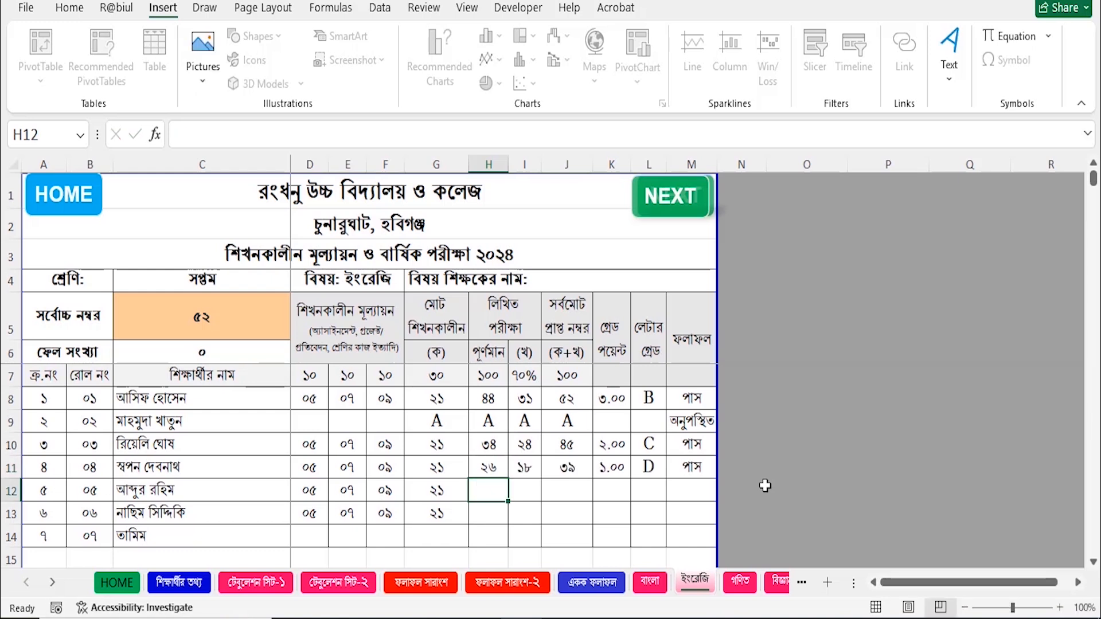
pyautogui.write('20')
pyautogui.press('Return')
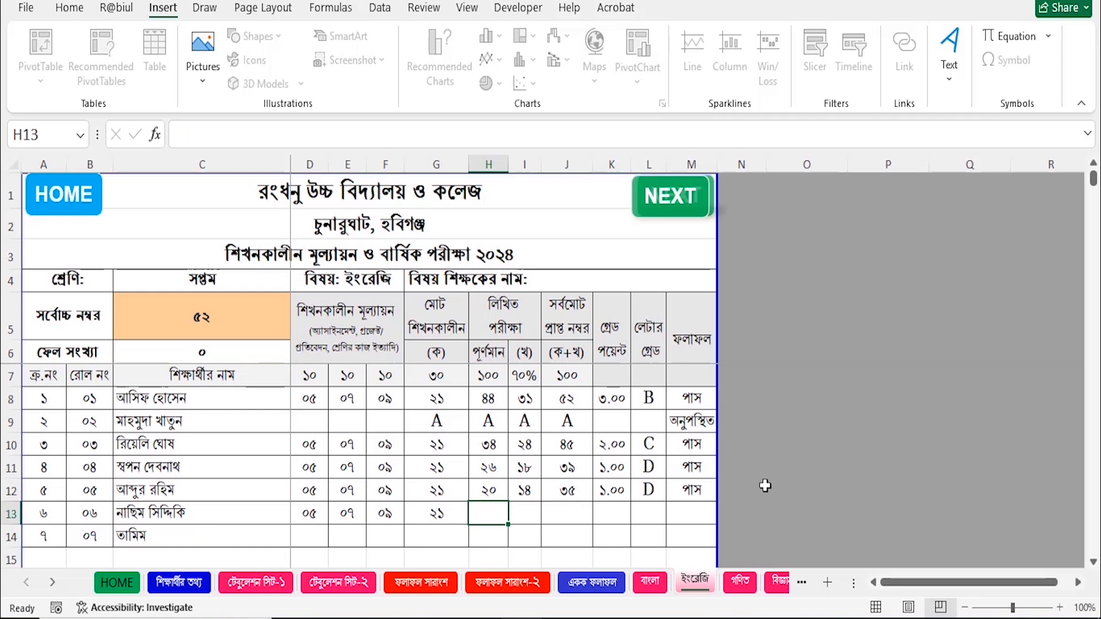
pyautogui.write('80')
pyautogui.press('Return')
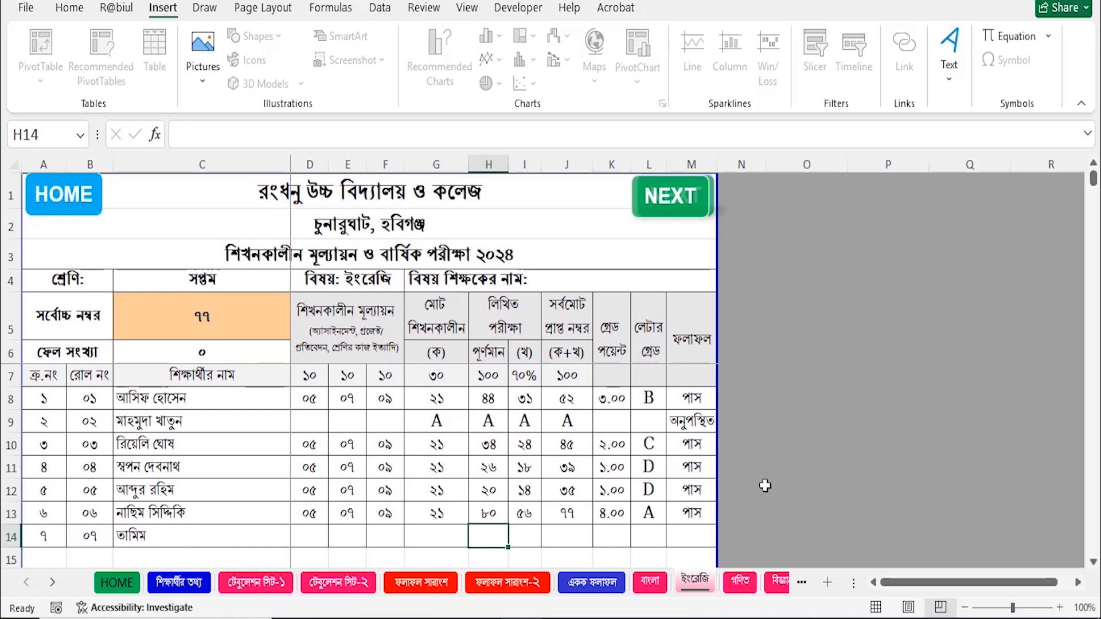
pyautogui.write('55')
pyautogui.press('Left')
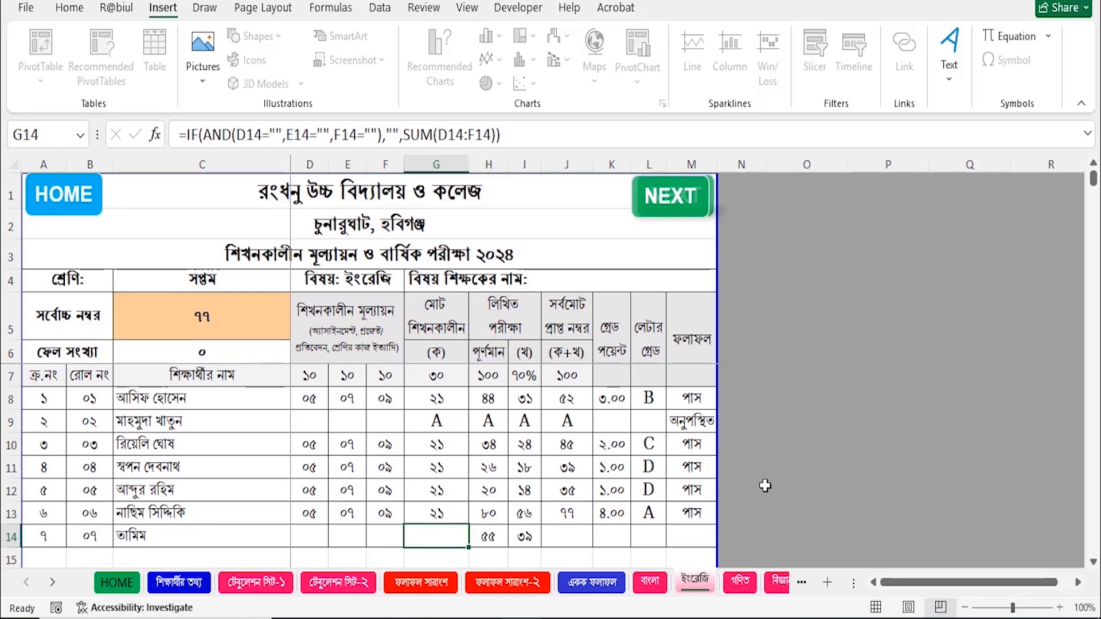
# Enter 30 as roll 07's assessment total in G14 and review the continuous assessment marks.
pyautogui.write('30')
pyautogui.press('Left')
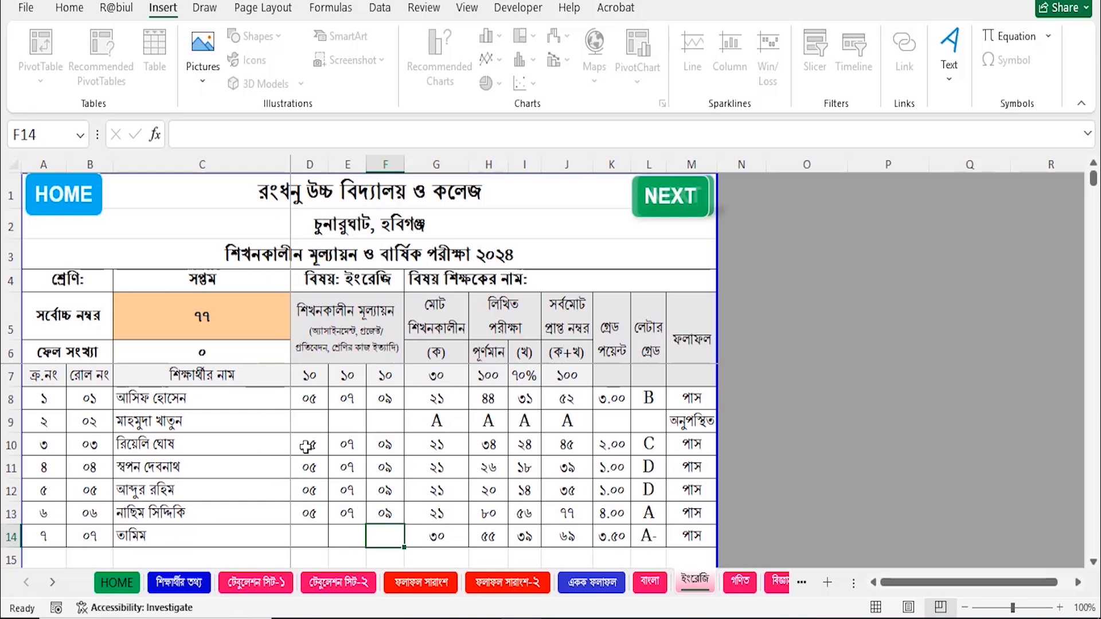
pyautogui.moveTo(307, 446); pyautogui.dragTo(390, 511)
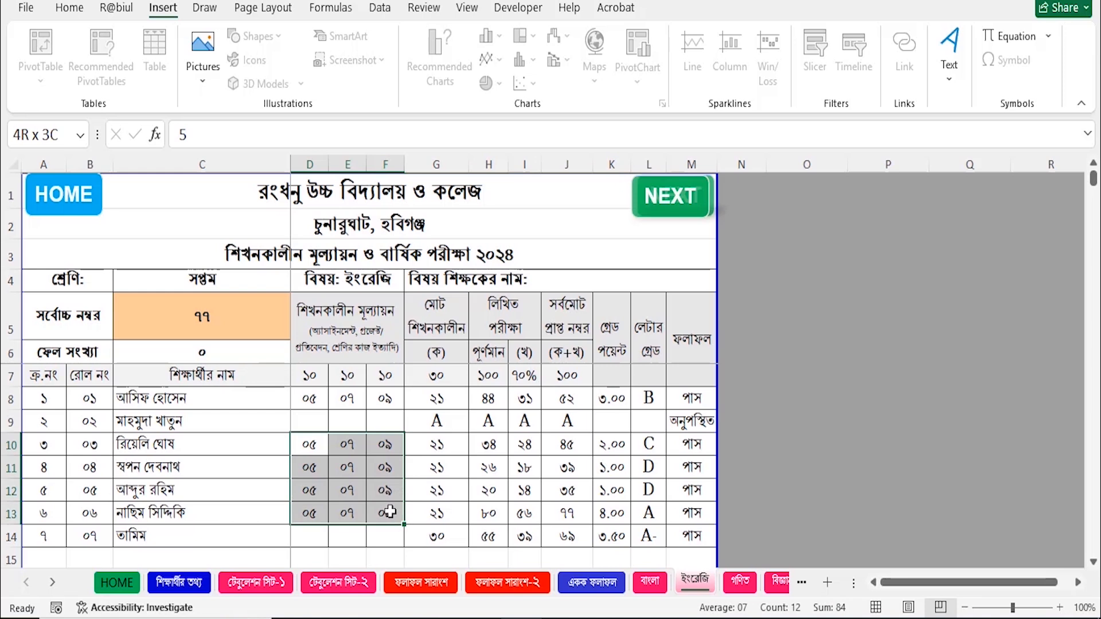
pyautogui.moveTo(390, 512); pyautogui.dragTo(390, 513)
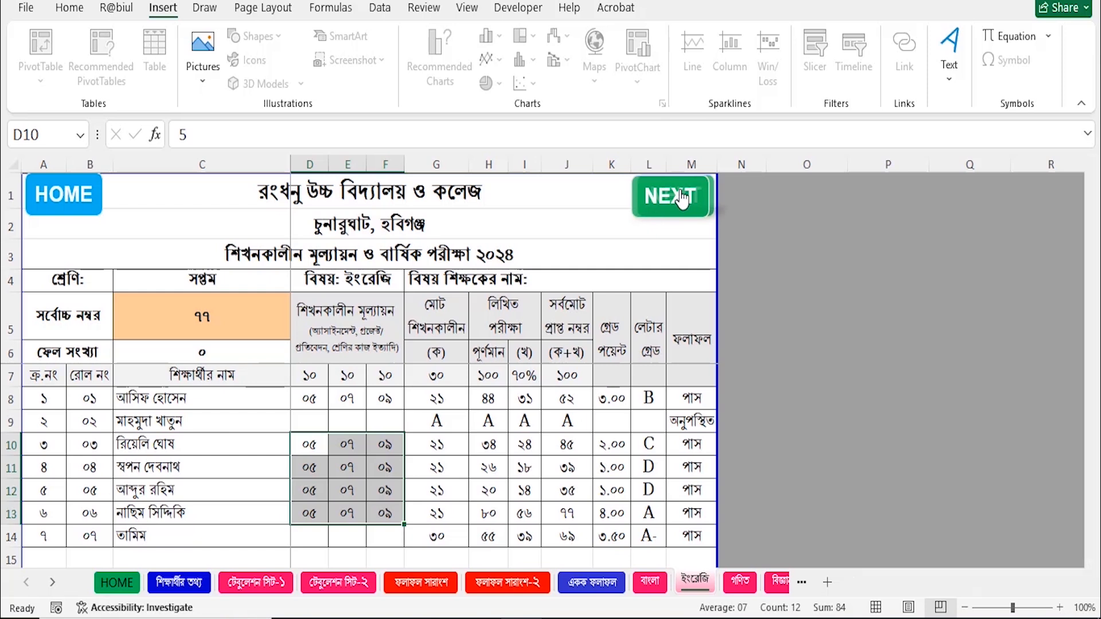
pyautogui.click(682, 200)
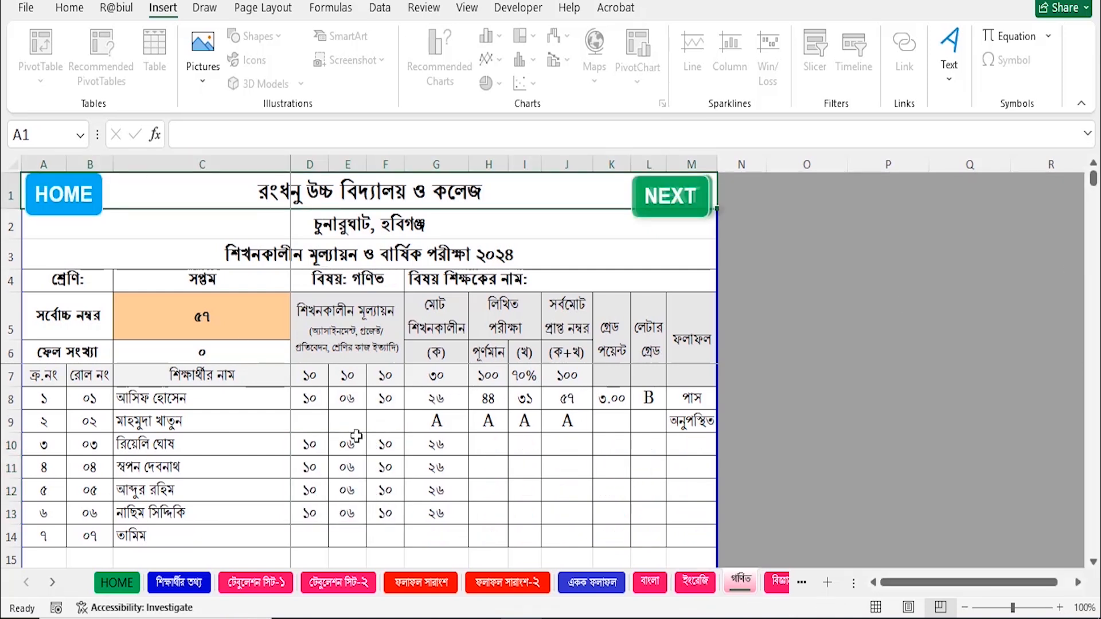
# On the গণিত sheet, enter written marks 88, 45, 65, 33 and 12 for rolls 03–07 in H10:H14.
pyautogui.click(493, 447)
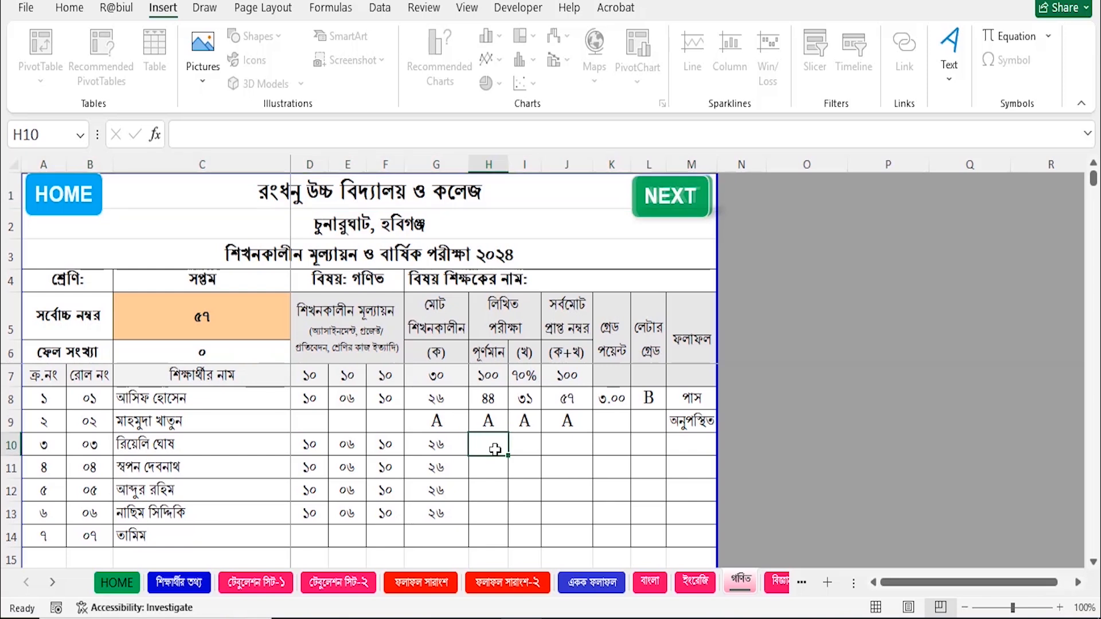
pyautogui.write('88')
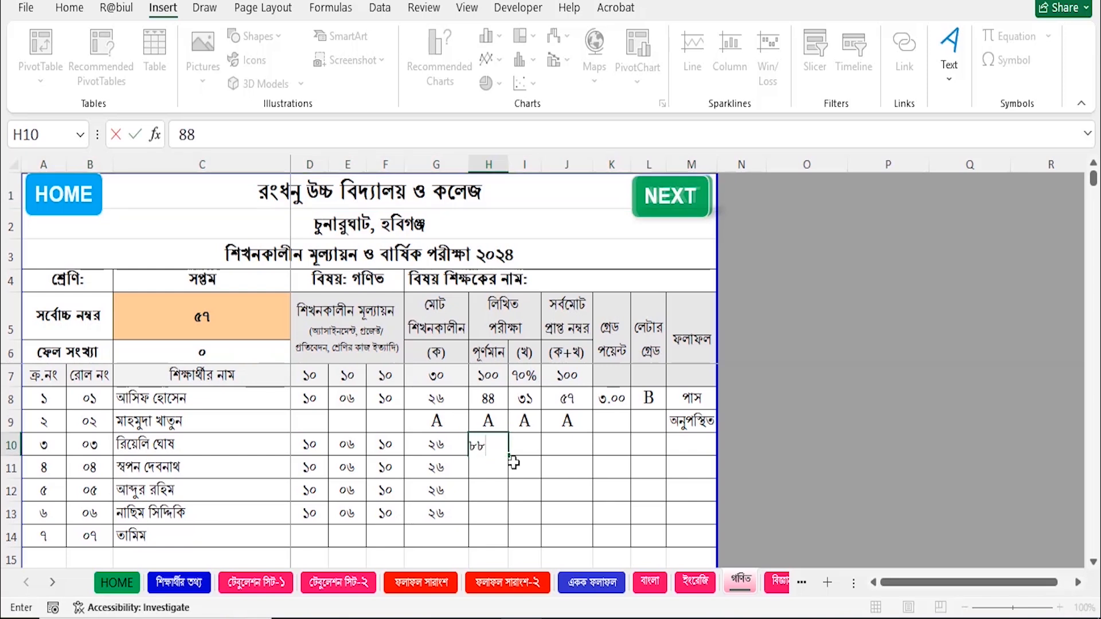
pyautogui.press('Return')
pyautogui.write('45')
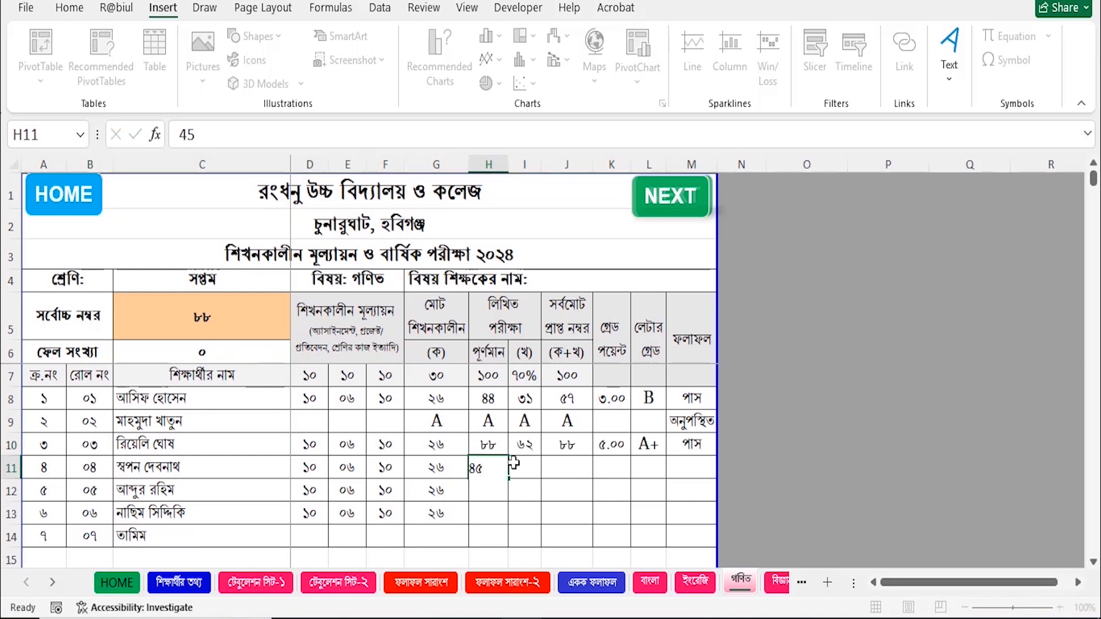
pyautogui.press('Return')
pyautogui.write('65')
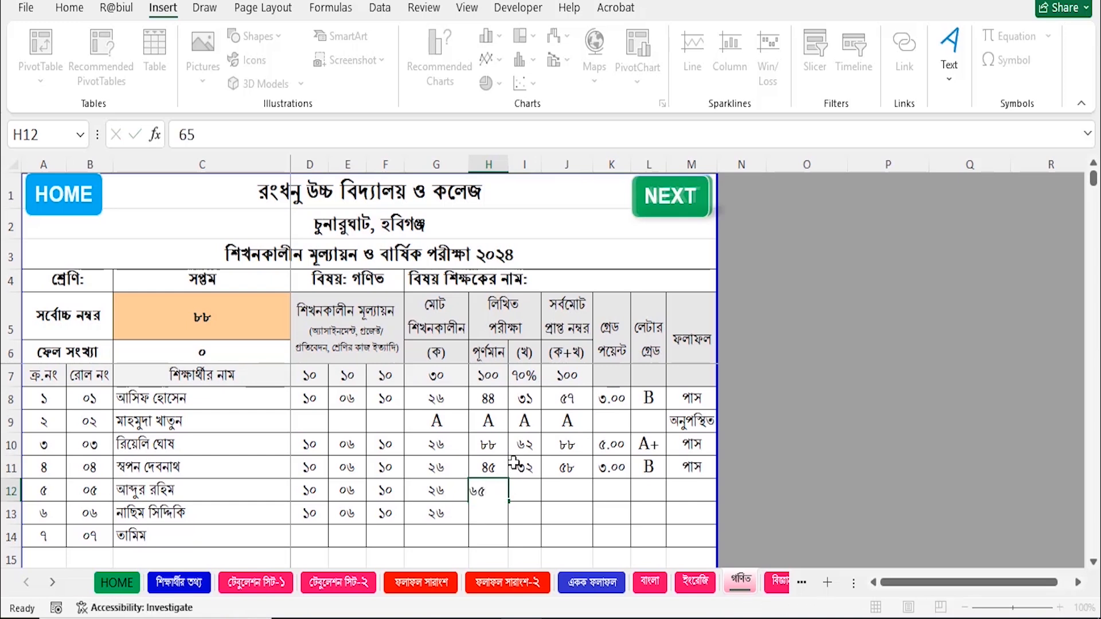
pyautogui.press('Return')
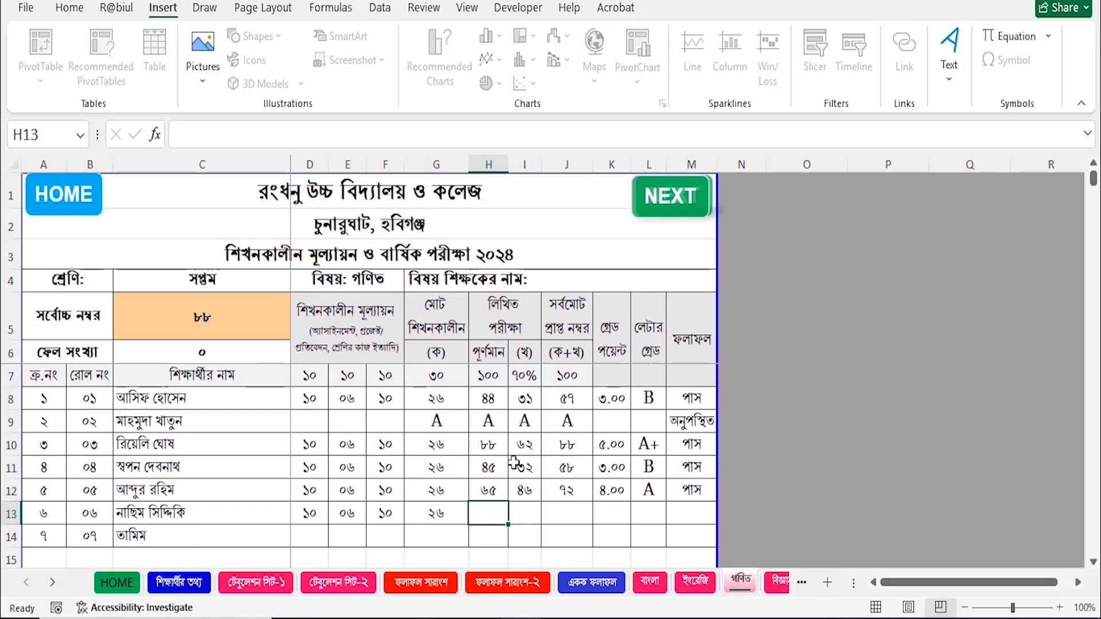
pyautogui.write('33')
pyautogui.press('Return')
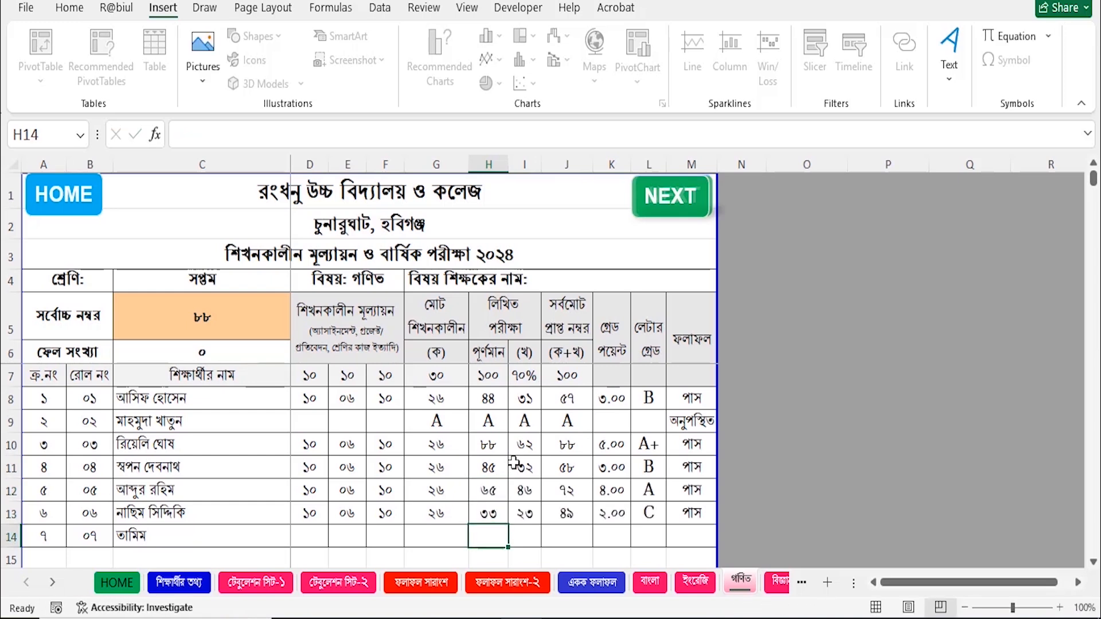
pyautogui.write('12')
pyautogui.press('Return')
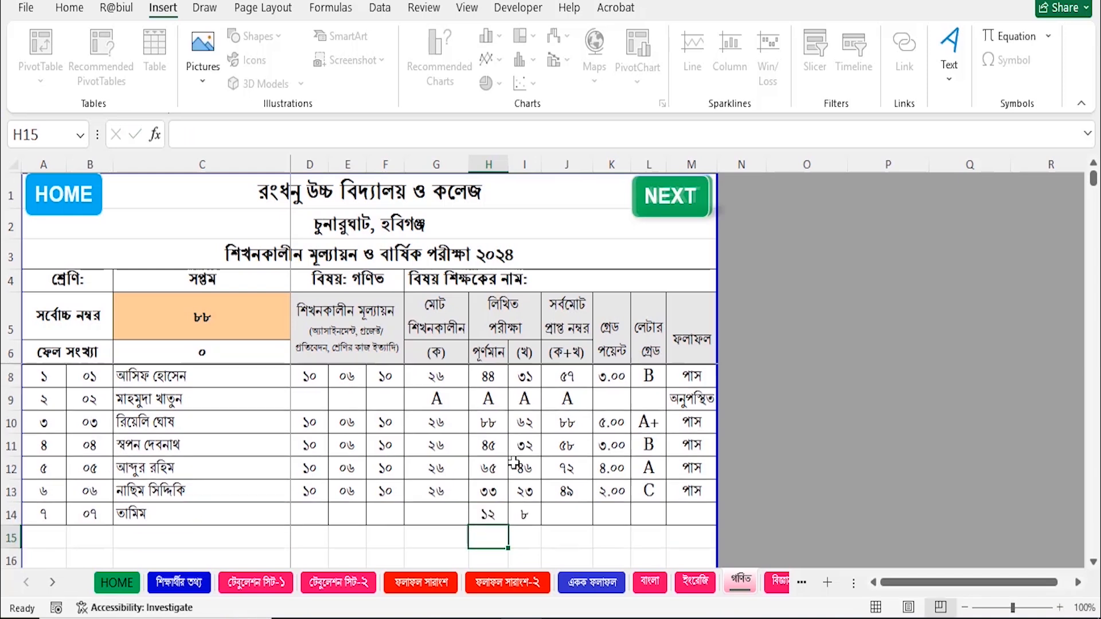
# Fill roll 07's assessment cells D14:F14 down from the row above and check roll 02's absent result.
pyautogui.click(440, 512)
pyautogui.moveTo(313, 510); pyautogui.dragTo(390, 510)
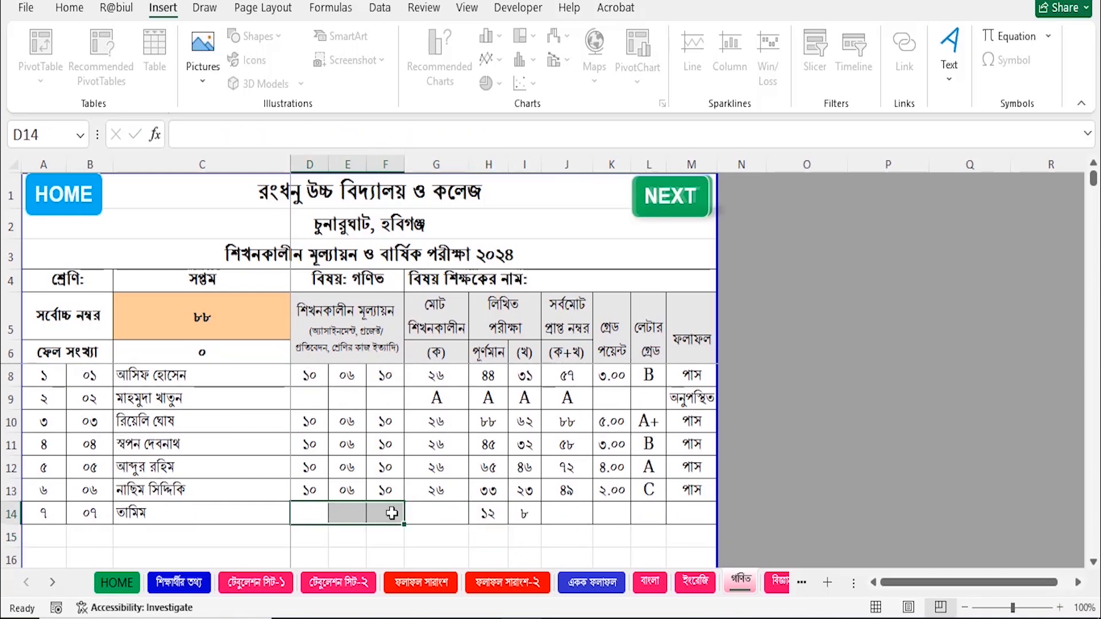
pyautogui.hotkey('ctrl', 'd')
pyautogui.click(830, 491)
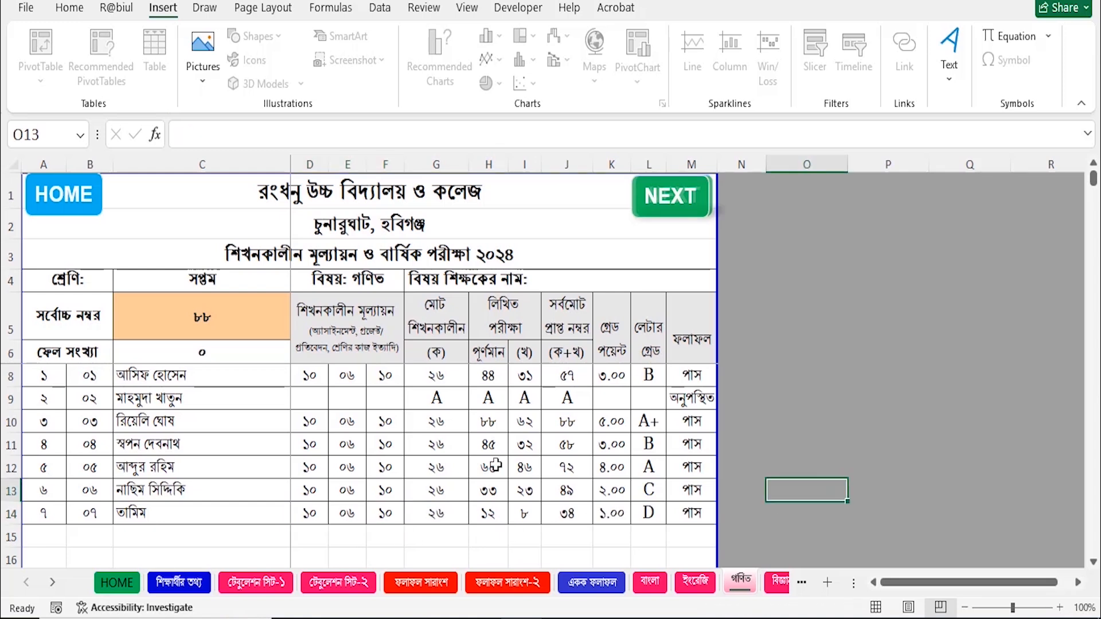
pyautogui.scroll(1, 565, 465)
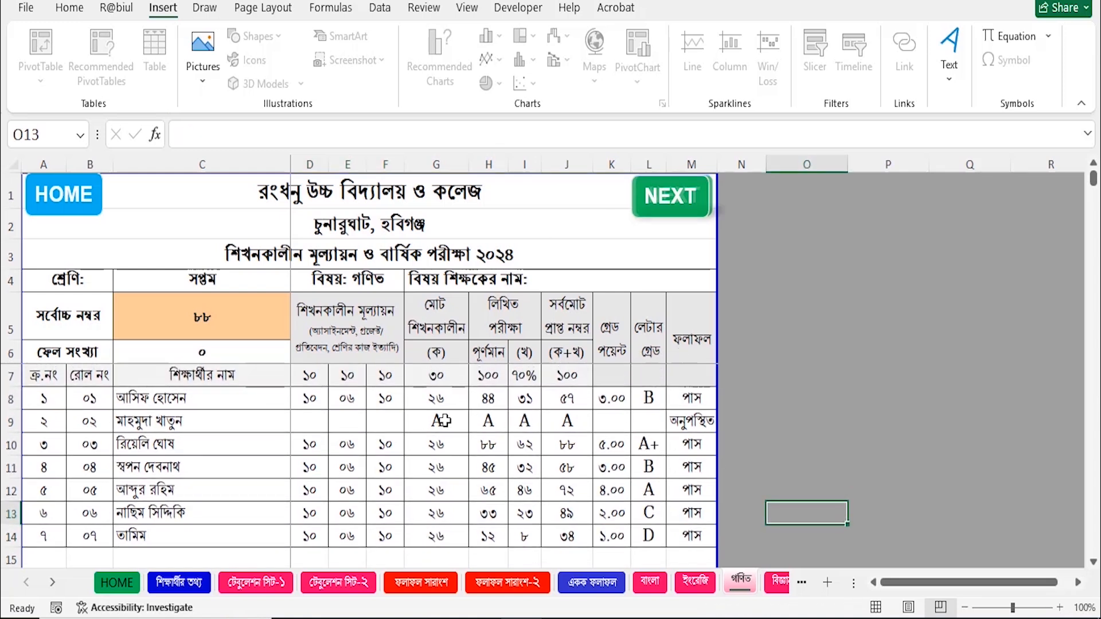
pyautogui.click(705, 423)
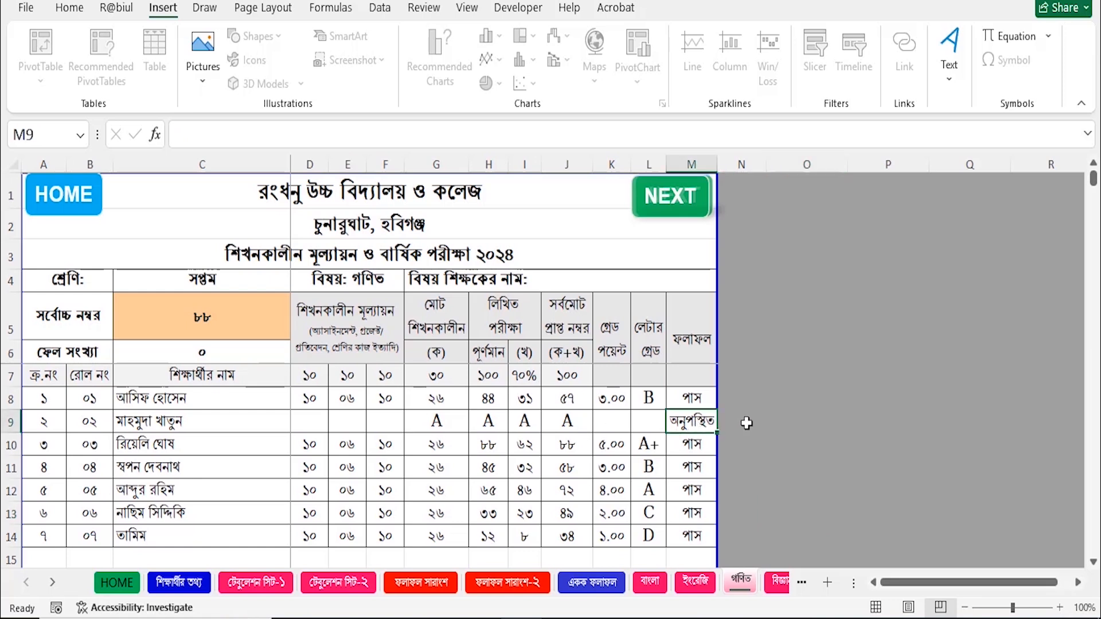
pyautogui.click(670, 196)
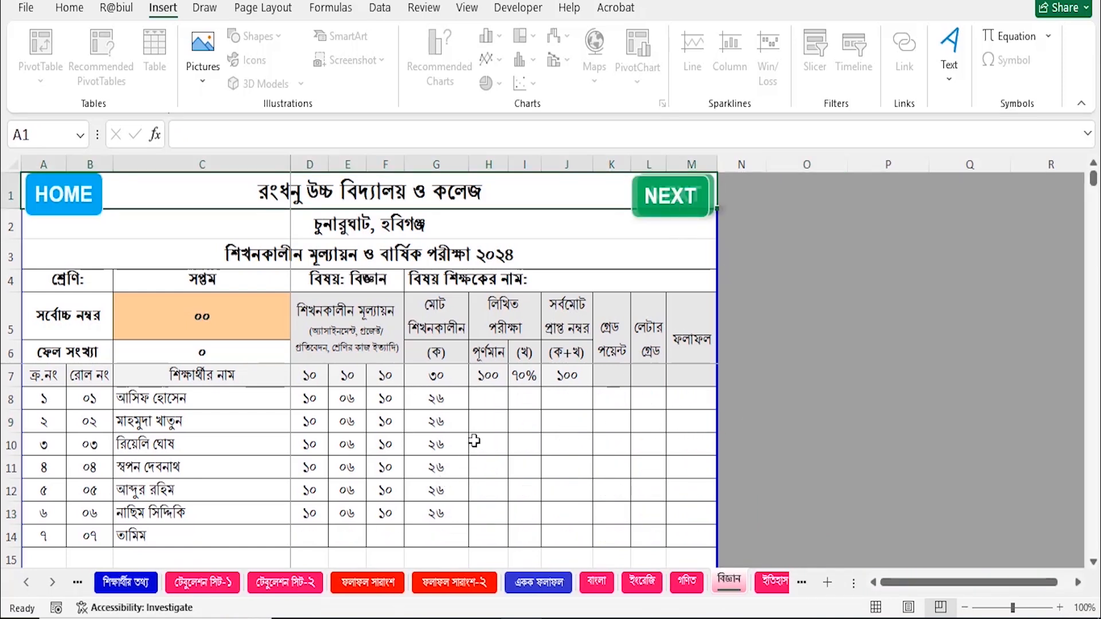
# On the বিজ্ঞান sheet, enter written marks 55, 65, 34, 38 and copy the assessment marks.
pyautogui.click(495, 398)
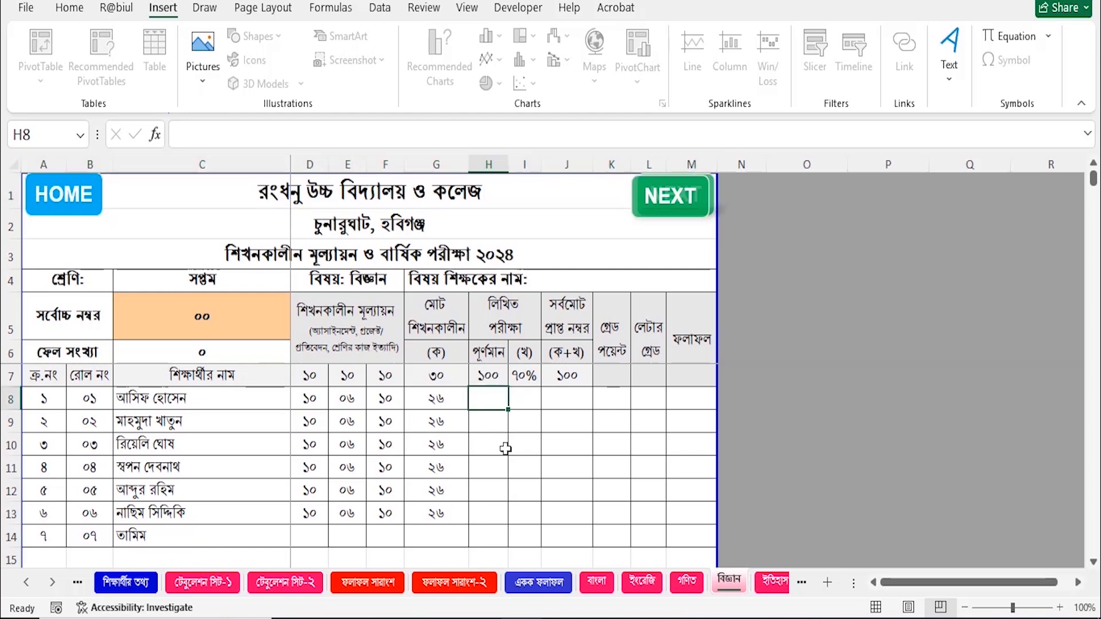
pyautogui.write('55')
pyautogui.press('Return')
pyautogui.write('65')
pyautogui.press('Return')
pyautogui.write('34')
pyautogui.press('Return')
pyautogui.write('38')
pyautogui.press('Return')
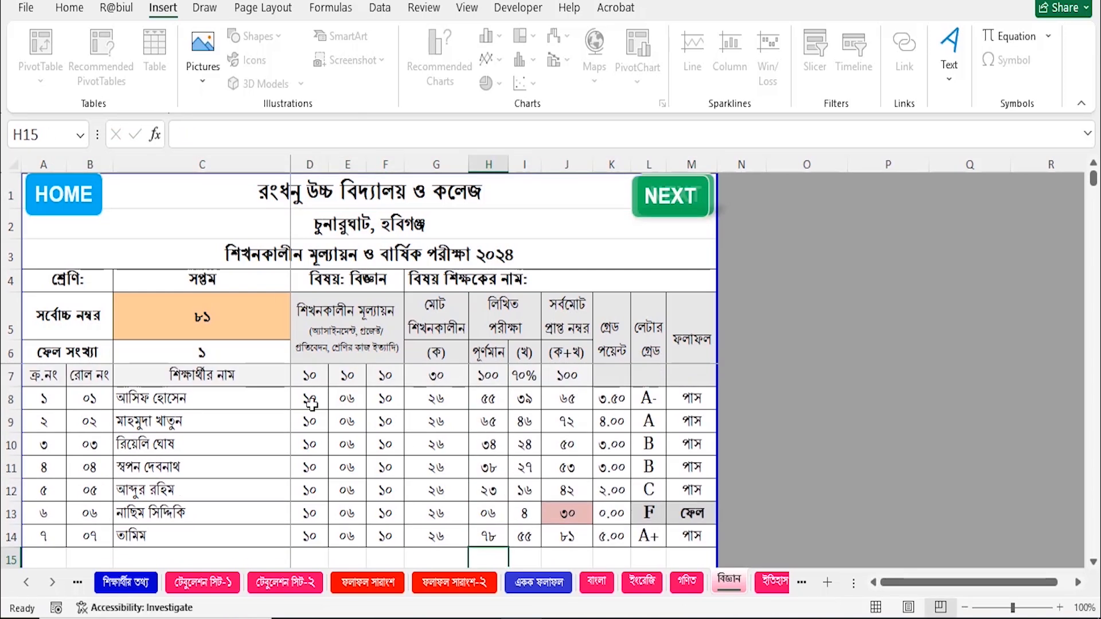
pyautogui.moveTo(309, 398); pyautogui.dragTo(396, 536)
pyautogui.hotkey('ctrl', 'c')
# On the next subject sheet, paste the last student's assessment marks and enter written mark 44.
pyautogui.click(673, 197)
pyautogui.moveTo(309, 536); pyautogui.dragTo(402, 533)
pyautogui.hotkey('ctrl', 'v')
pyautogui.click(492, 396)
pyautogui.write('44')
pyautogui.press('Return')
# On the following subject sheet, paste the assessment marks and enter written marks 90 and 87.
pyautogui.click(681, 191)
pyautogui.moveTo(310, 536); pyautogui.dragTo(394, 533)
pyautogui.hotkey('ctrl', 'v')
pyautogui.click(490, 398)
pyautogui.write('90')
pyautogui.press('Return')
pyautogui.write('87')
pyautogui.press('Return')
# On the next subject sheet, paste the assessment marks and enter written mark 55.
pyautogui.press('Return')
pyautogui.click(677, 195)
pyautogui.moveTo(309, 536); pyautogui.dragTo(396, 535)
pyautogui.hotkey('ctrl', 'v')
pyautogui.click(490, 398)
pyautogui.write('55')
# On the শিল্প ও সংস্কৃতি sheet, paste the assessment marks and enter written mark 55.
pyautogui.press('Return')
pyautogui.click(678, 194)
pyautogui.moveTo(310, 536); pyautogui.dragTo(396, 535)
pyautogui.hotkey('ctrl', 'v')
pyautogui.click(491, 398)
pyautogui.write('55')
pyautogui.press('Return')
# Enter the ধর্ম শিক্ষা written marks (66, 7788, 86, 76, 34), then open টেবুলেশন সিট-১ from HOME.
pyautogui.write('66')
pyautogui.press('Return')
pyautogui.write('77')
pyautogui.write('88')
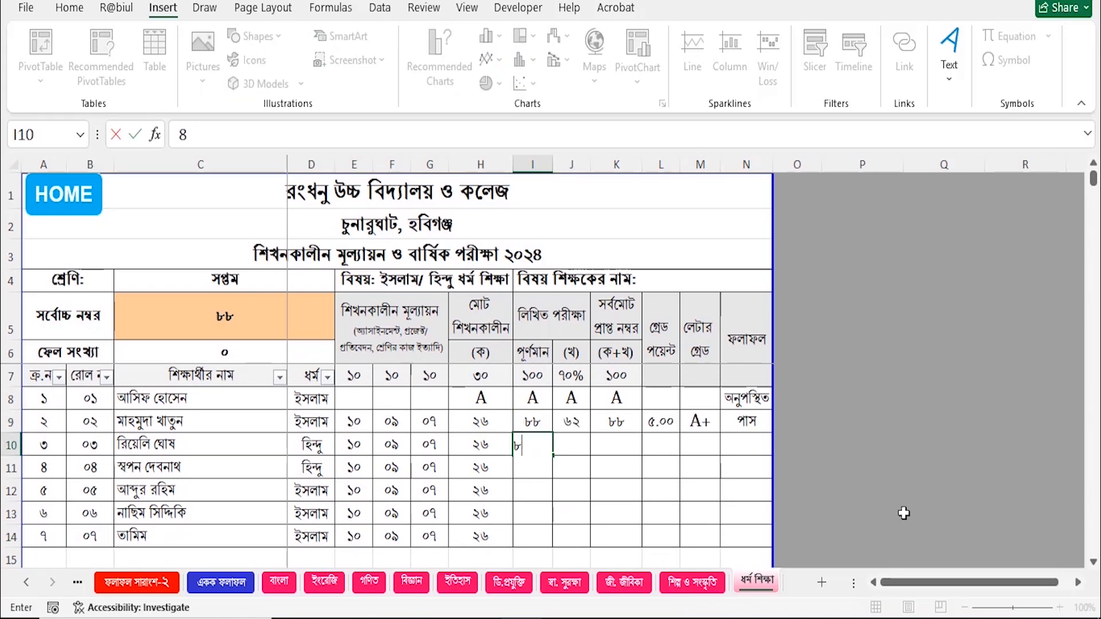
pyautogui.press('Return')
pyautogui.write('86')
pyautogui.press('Return')
pyautogui.write('76')
pyautogui.press('Return')
pyautogui.write('34')
pyautogui.press('Return')
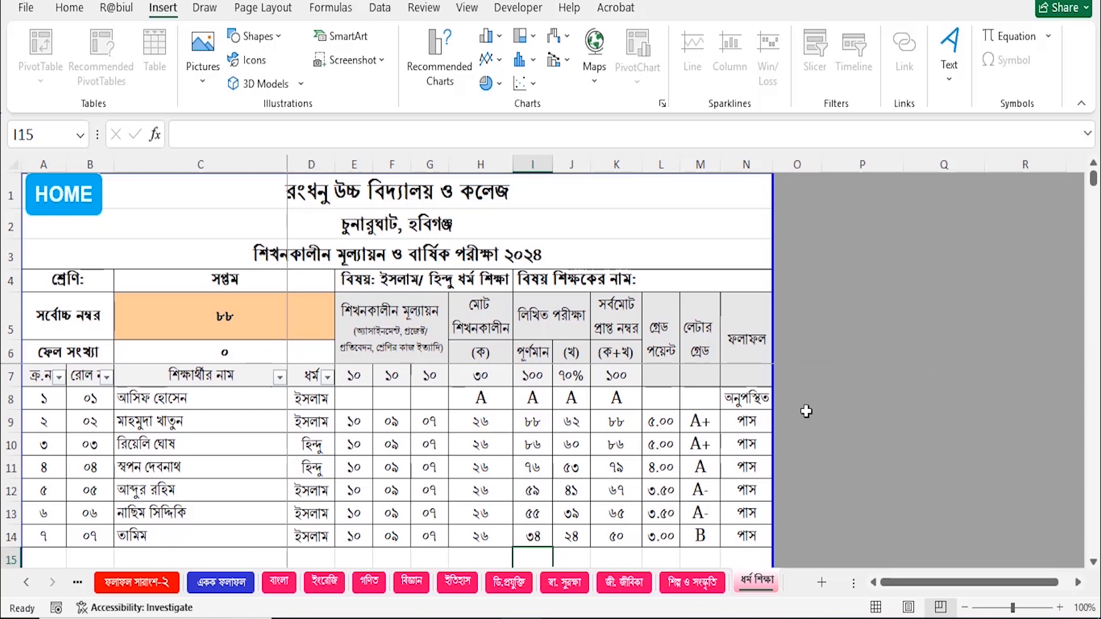
pyautogui.click(82, 195)
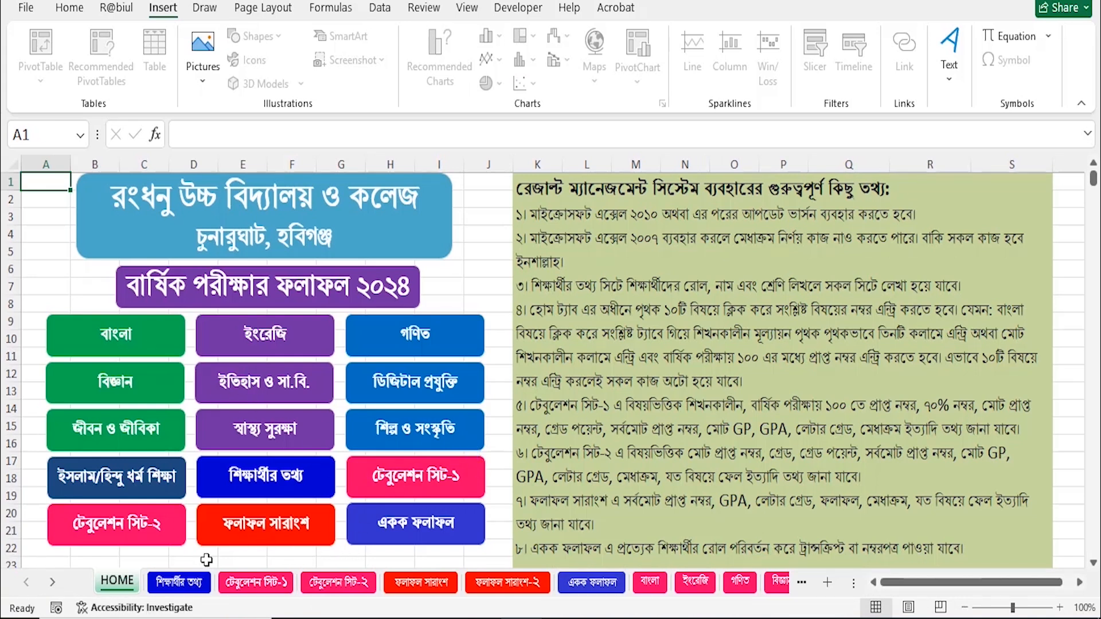
pyautogui.click(421, 478)
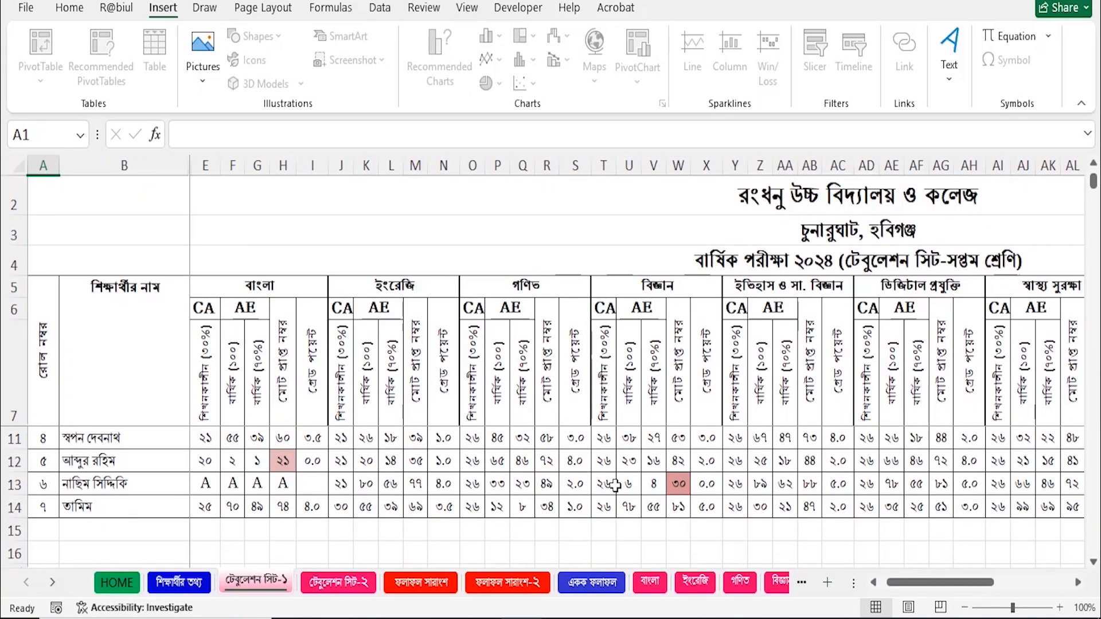
pyautogui.moveTo(888, 587); pyautogui.dragTo(895, 586)
pyautogui.scroll(1, 282, 488)
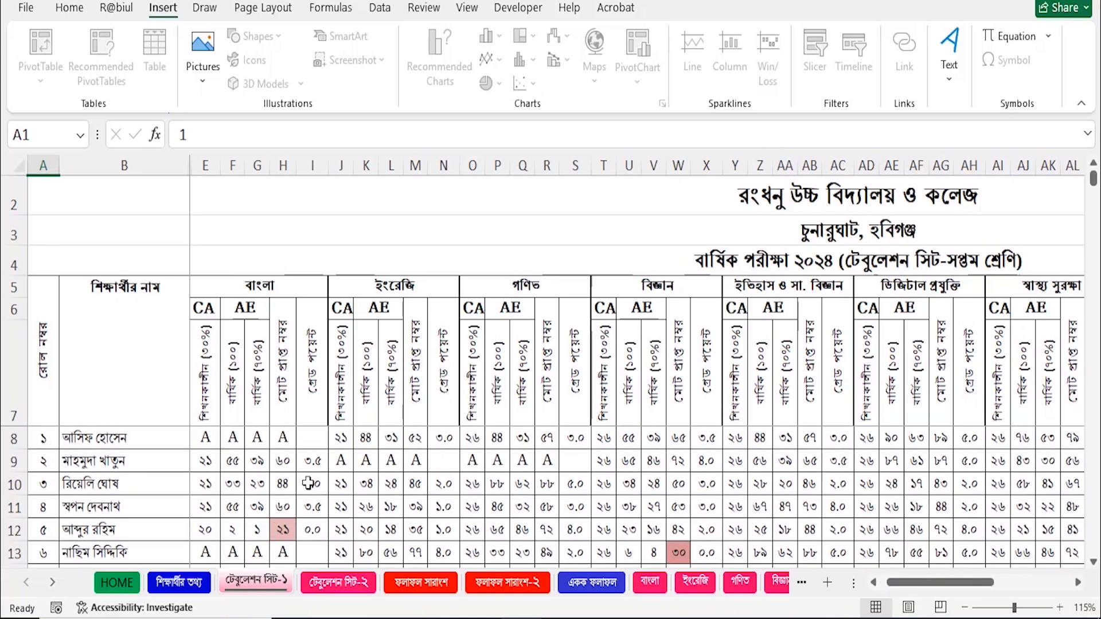
pyautogui.scroll(-1, 293, 447)
pyautogui.scroll(1, 304, 493)
pyautogui.scroll(-1, 288, 536)
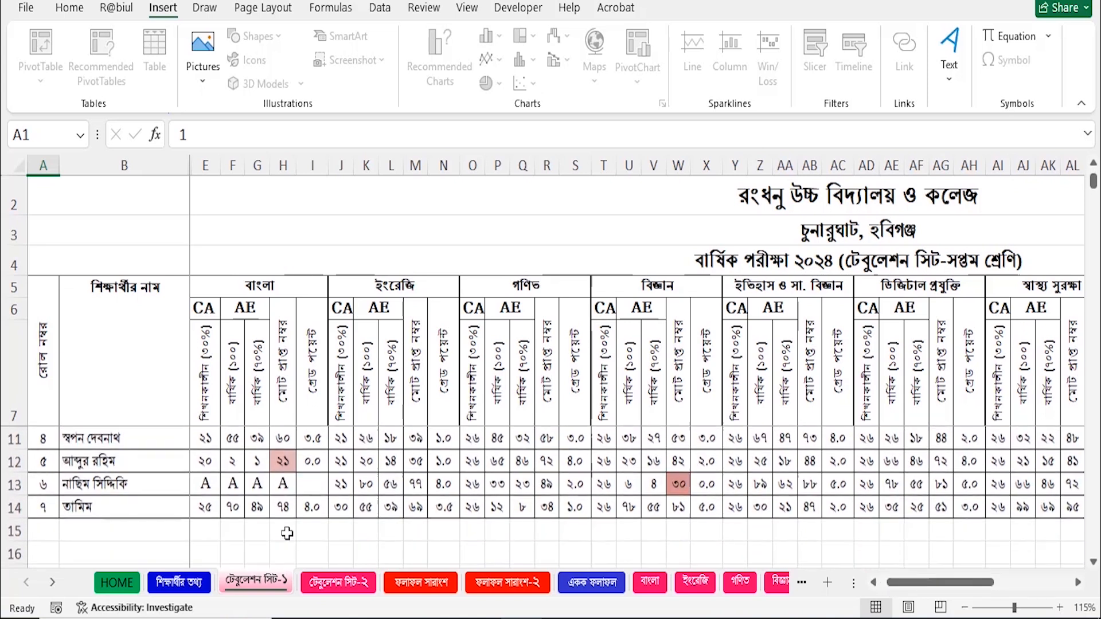
pyautogui.click(285, 460)
pyautogui.click(284, 487)
pyautogui.scroll(1, 672, 537)
pyautogui.scroll(-1, 683, 493)
pyautogui.scroll(1, 694, 513)
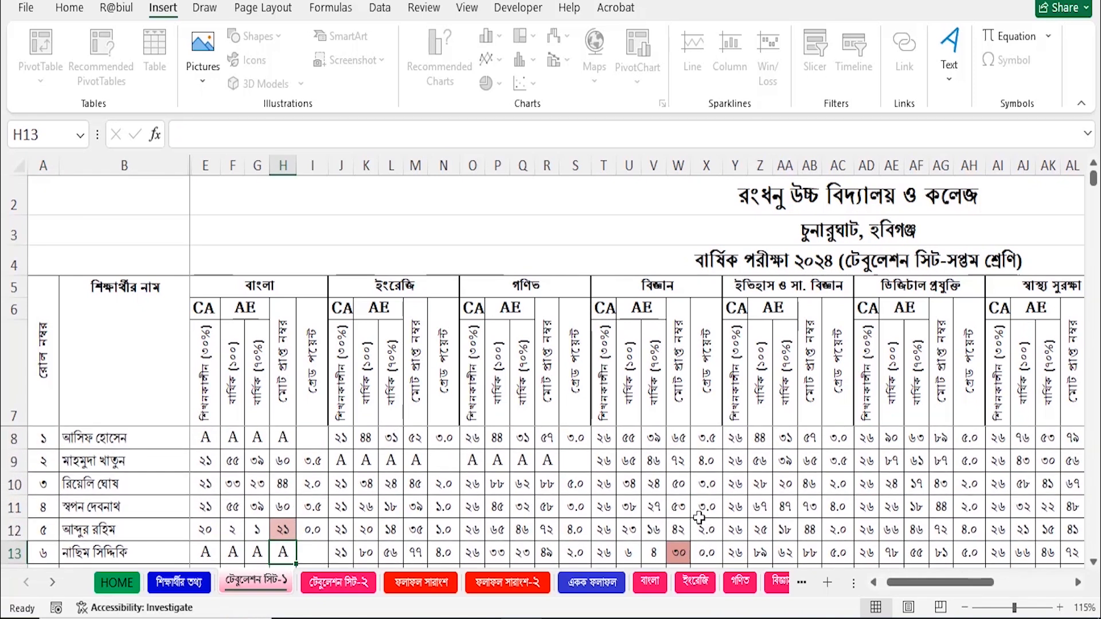
pyautogui.hscroll(6, 700, 518)
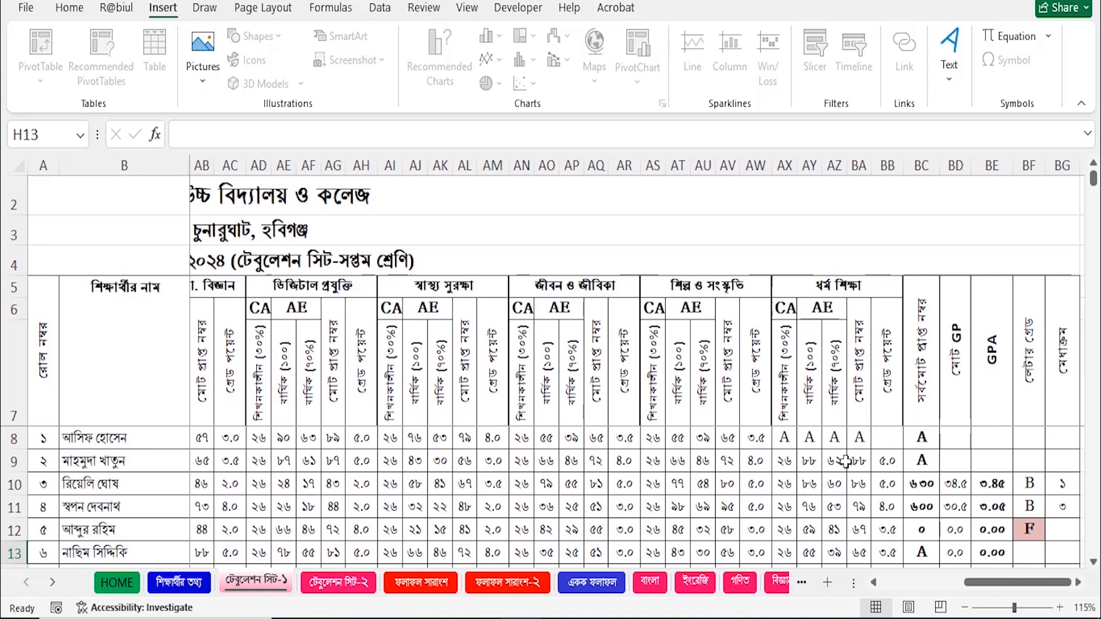
# Check each student's grand total in column BC, including the absent and failing students.
pyautogui.click(928, 440)
pyautogui.moveTo(793, 441); pyautogui.dragTo(861, 441)
pyautogui.click(904, 465)
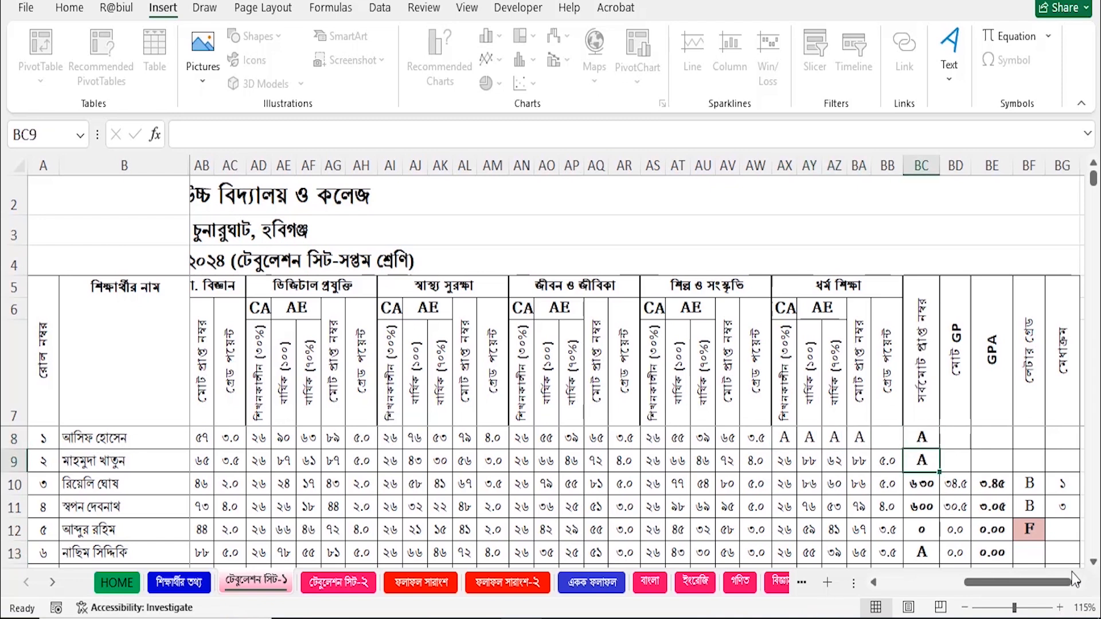
pyautogui.moveTo(1058, 582); pyautogui.dragTo(894, 606)
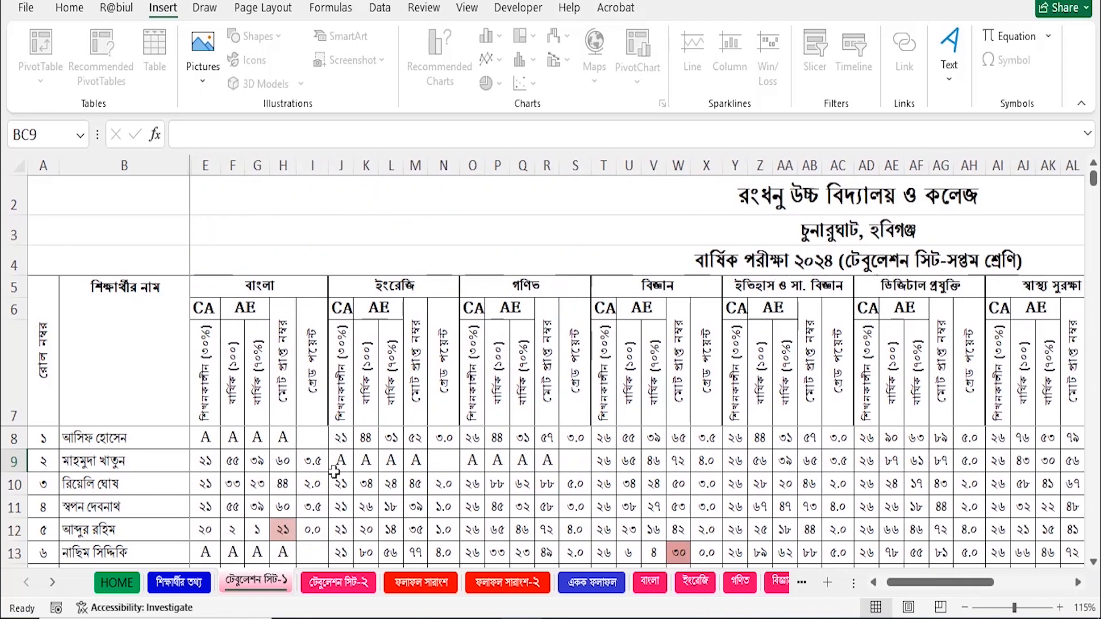
pyautogui.moveTo(937, 582); pyautogui.dragTo(1074, 535)
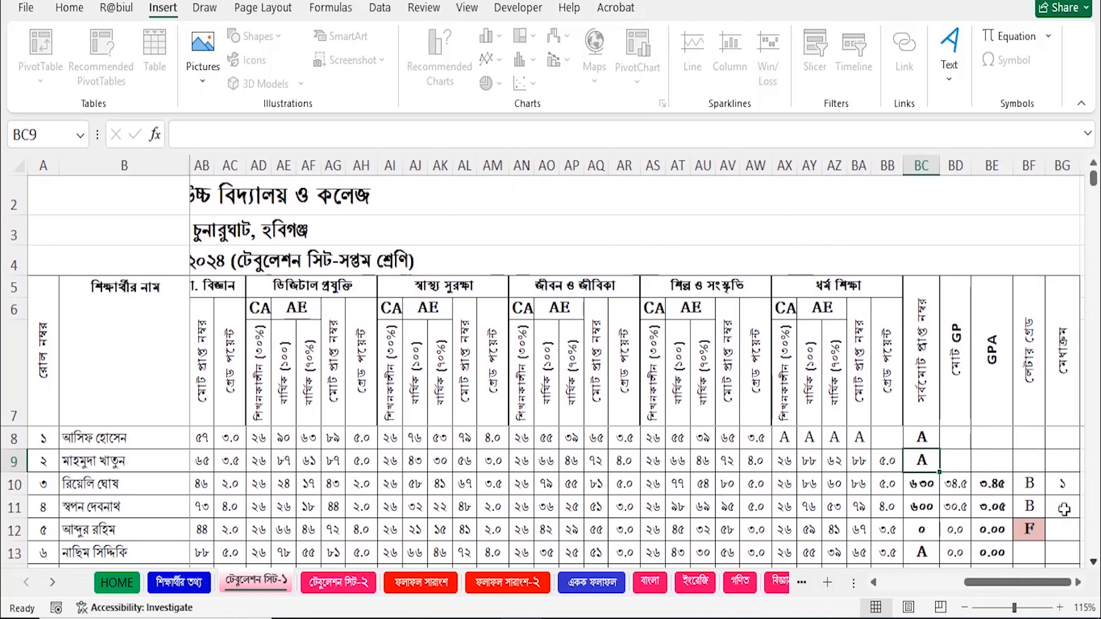
pyautogui.scroll(-1, 952, 470)
pyautogui.scroll(1, 941, 485)
pyautogui.click(926, 487)
pyautogui.click(924, 509)
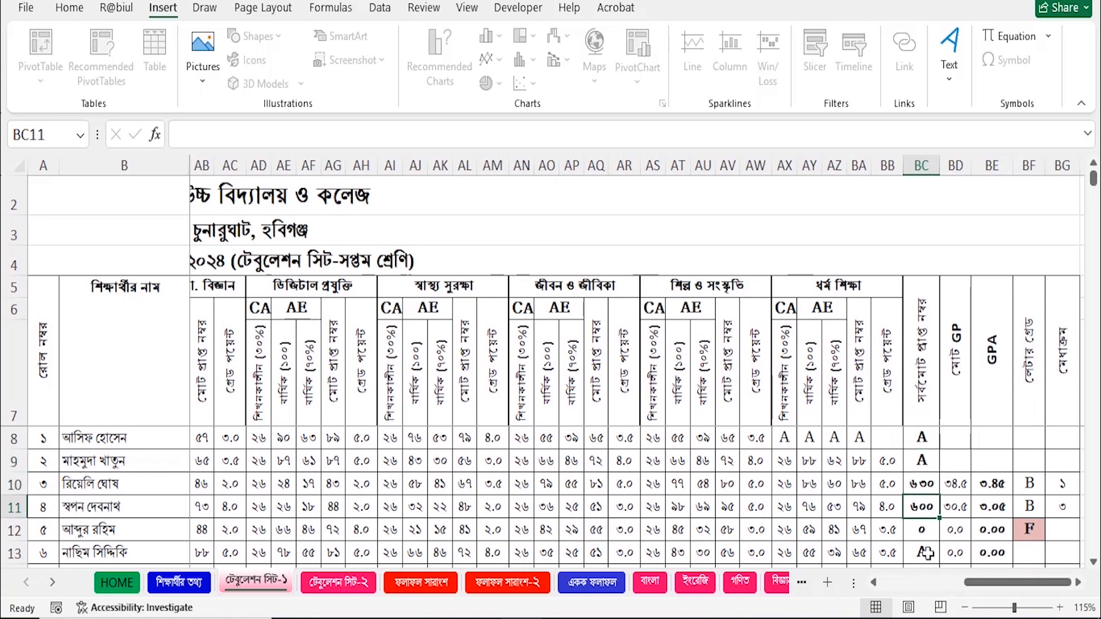
pyautogui.click(925, 532)
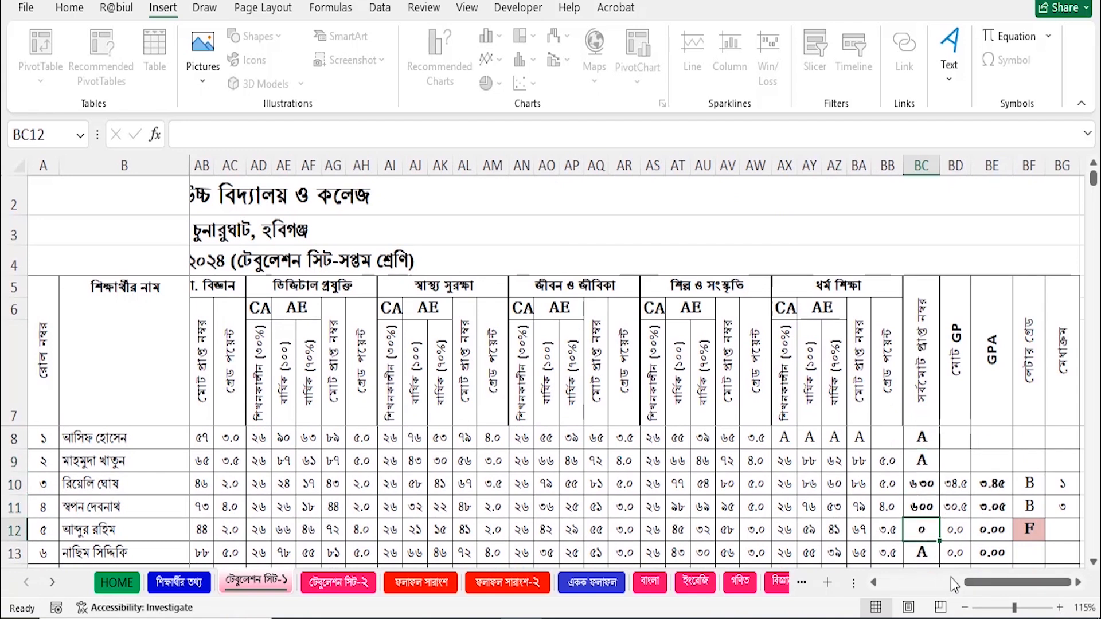
# Scroll the টেবুলেশন সিট-১ sheet back to the left to review its columns.
pyautogui.moveTo(1005, 583); pyautogui.dragTo(902, 582)
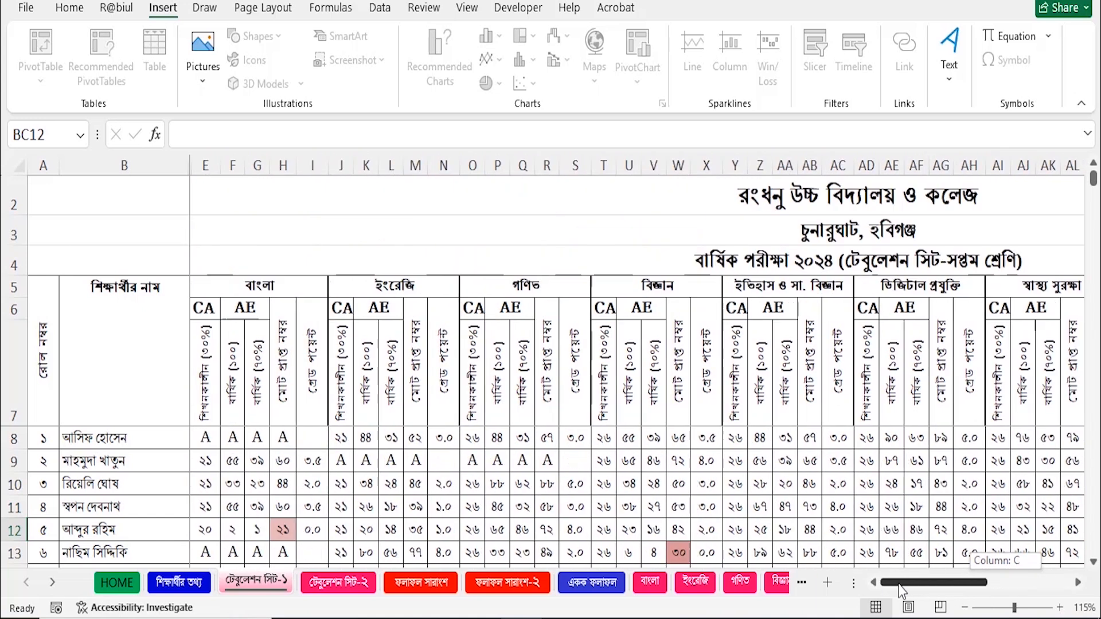
pyautogui.moveTo(924, 584); pyautogui.dragTo(1013, 582)
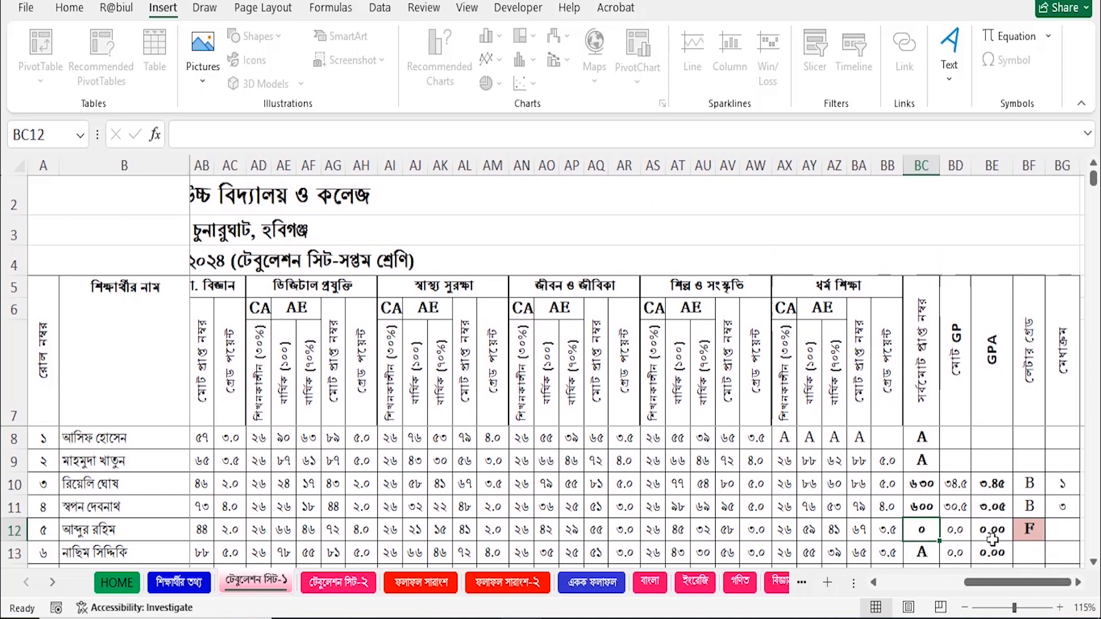
pyautogui.scroll(-2, 1008, 536)
pyautogui.scroll(2, 1008, 537)
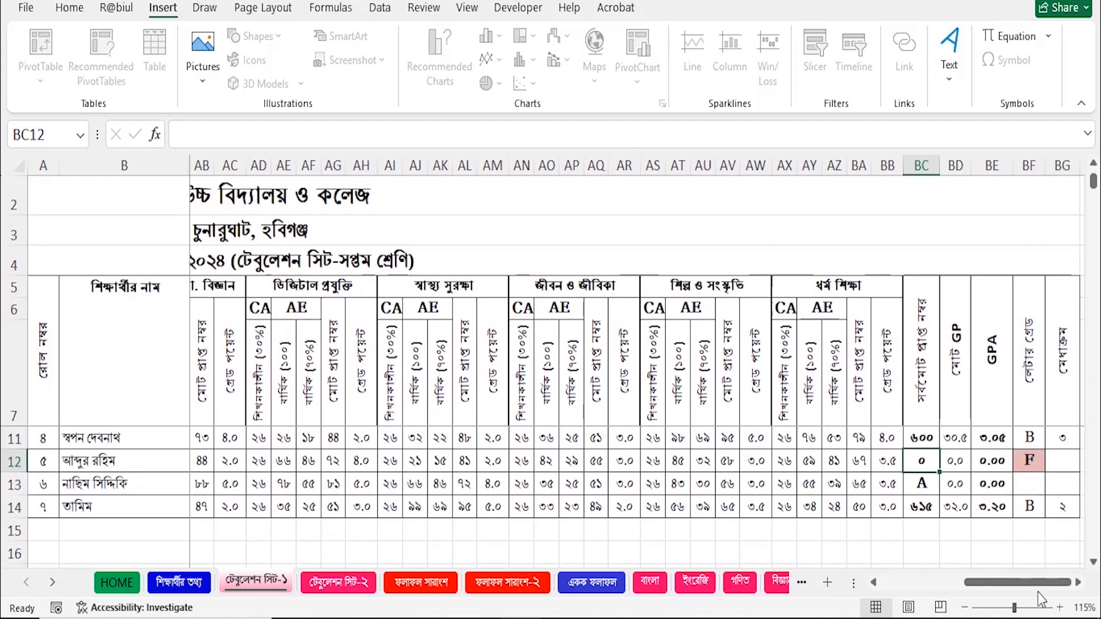
pyautogui.scroll(1, 1084, 523)
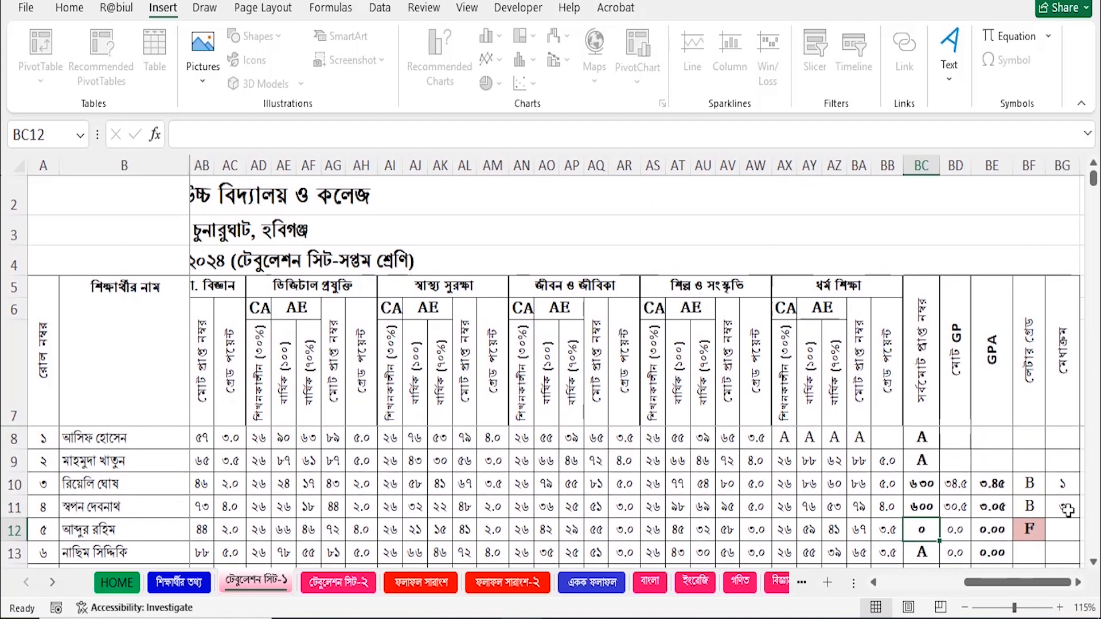
pyautogui.scroll(-1, 1000, 482)
pyautogui.scroll(1, 1000, 482)
pyautogui.click(1079, 584)
pyautogui.click(1078, 584)
pyautogui.click(1079, 584)
pyautogui.scroll(-2, 998, 517)
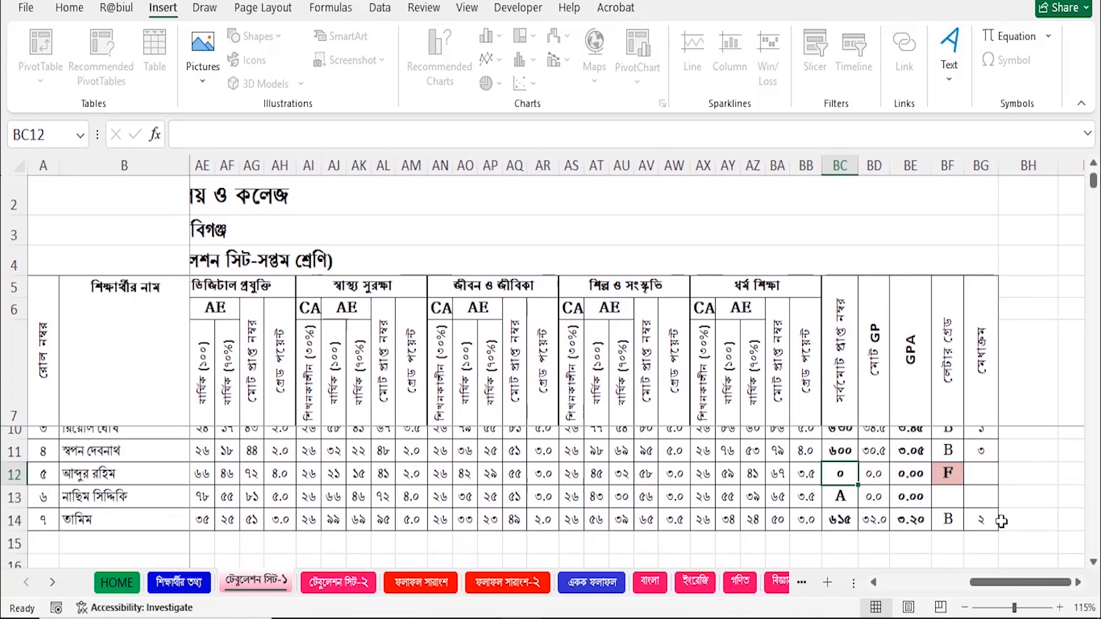
pyautogui.scroll(1, 996, 524)
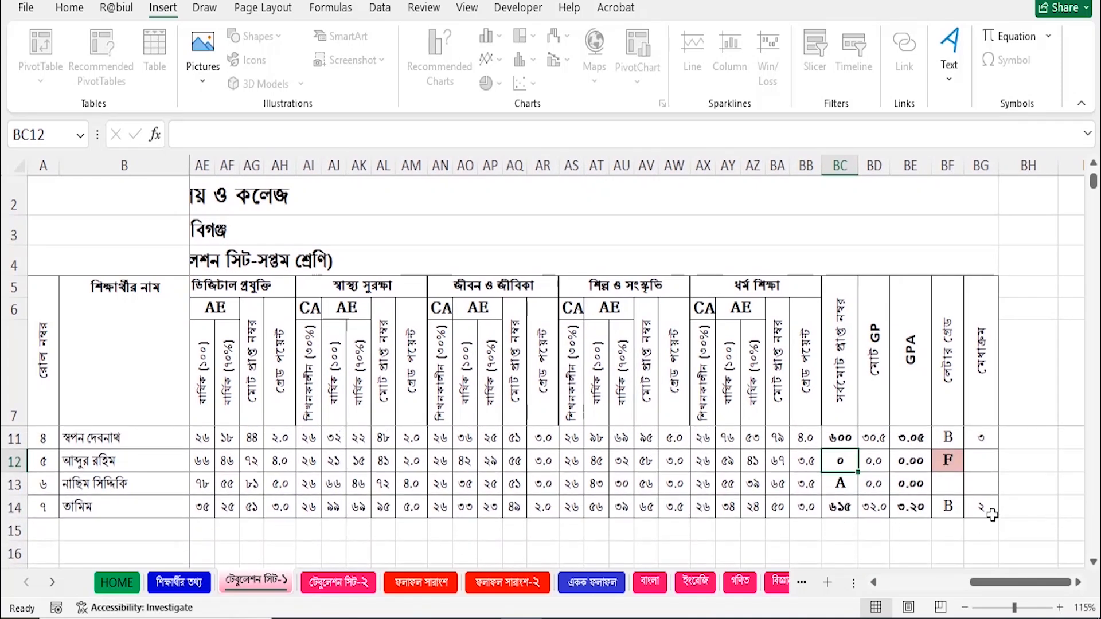
pyautogui.scroll(1, 988, 513)
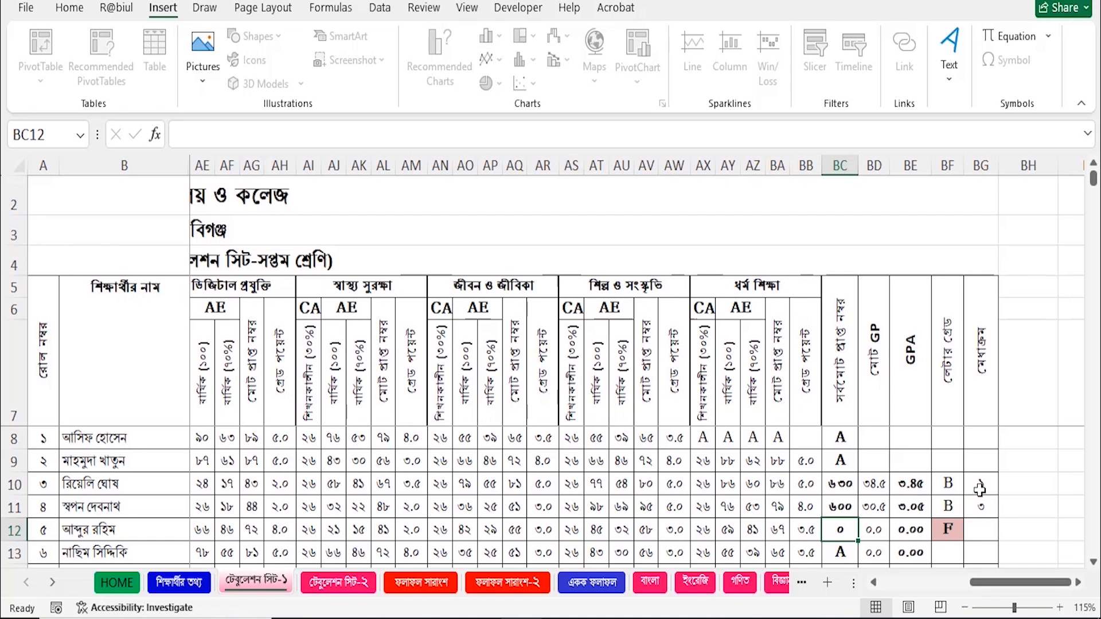
pyautogui.scroll(-1, 1049, 488)
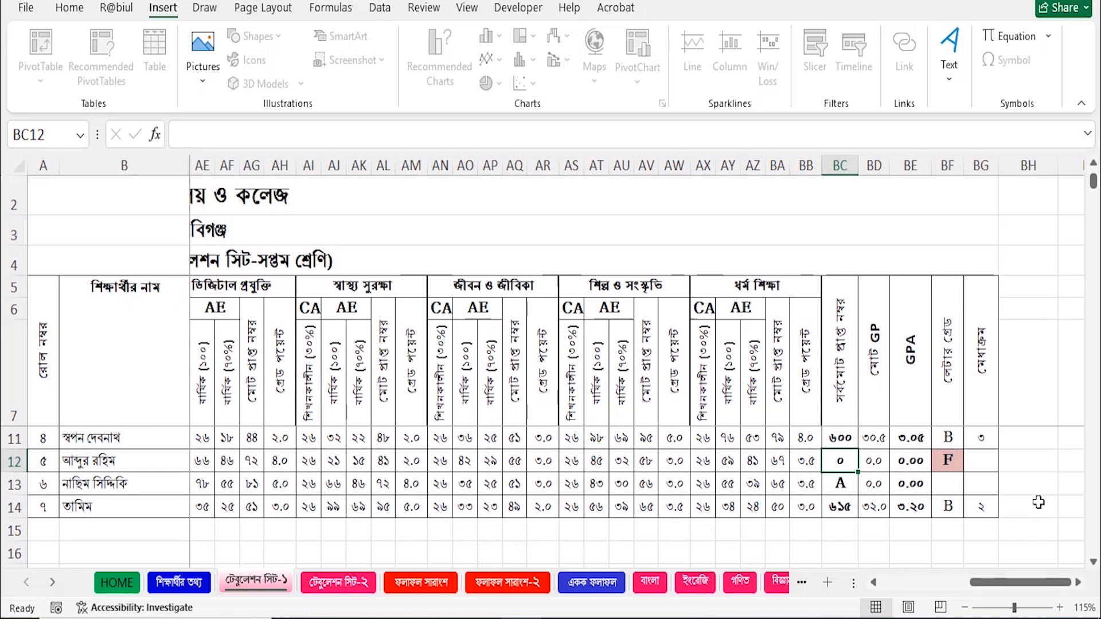
pyautogui.scroll(1, 1036, 509)
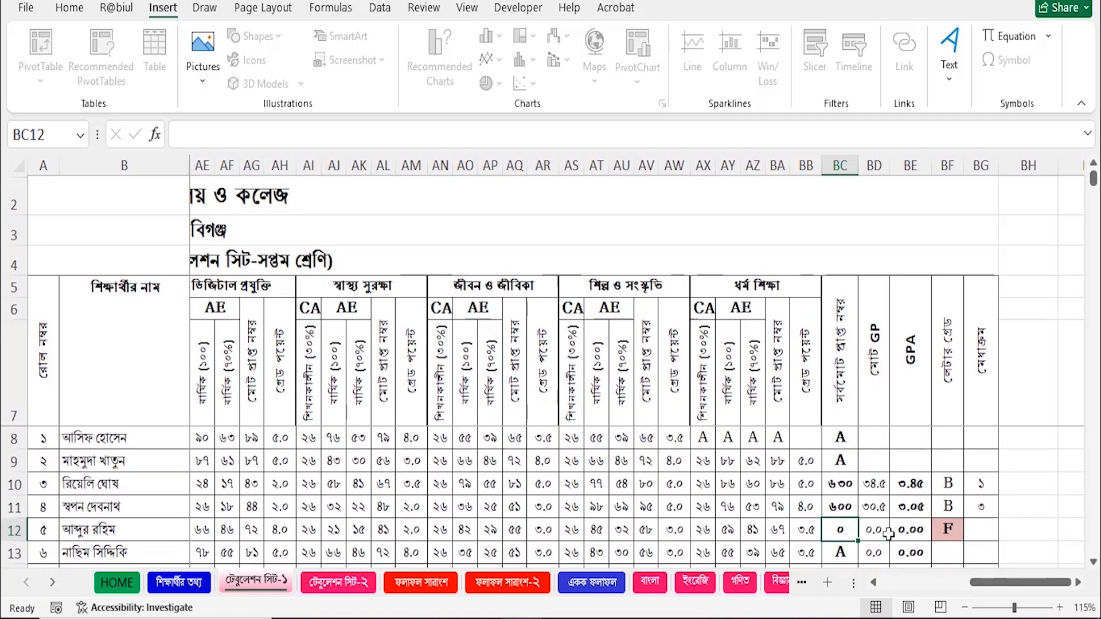
pyautogui.moveTo(993, 580); pyautogui.dragTo(850, 586)
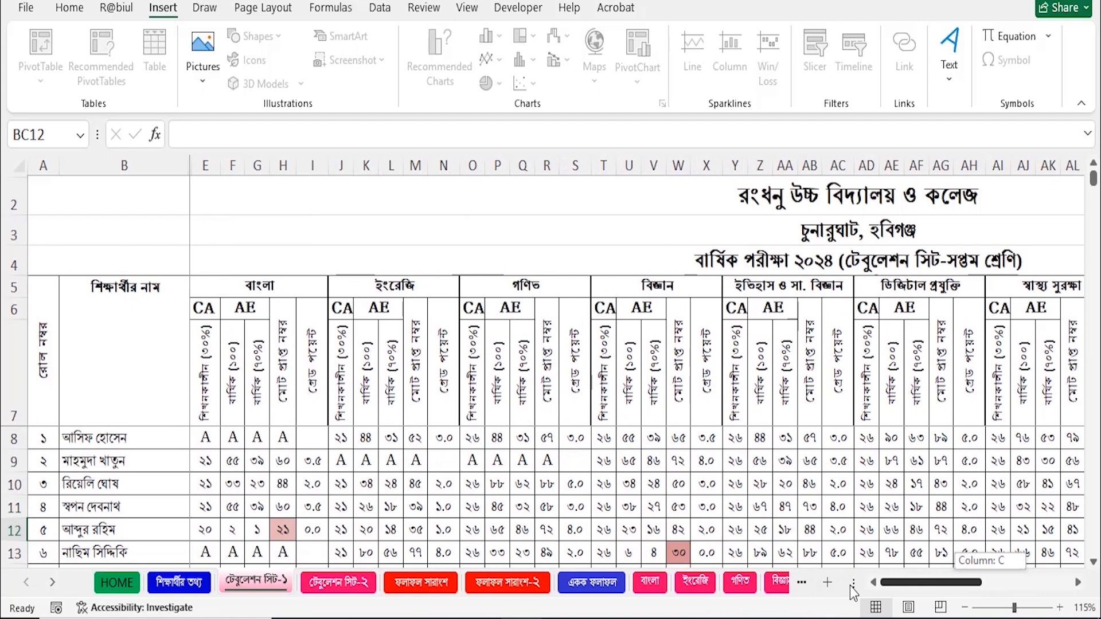
# Switch to টেবুলেশন সিট-২ and scroll across its subject marks and grades.
pyautogui.click(370, 582)
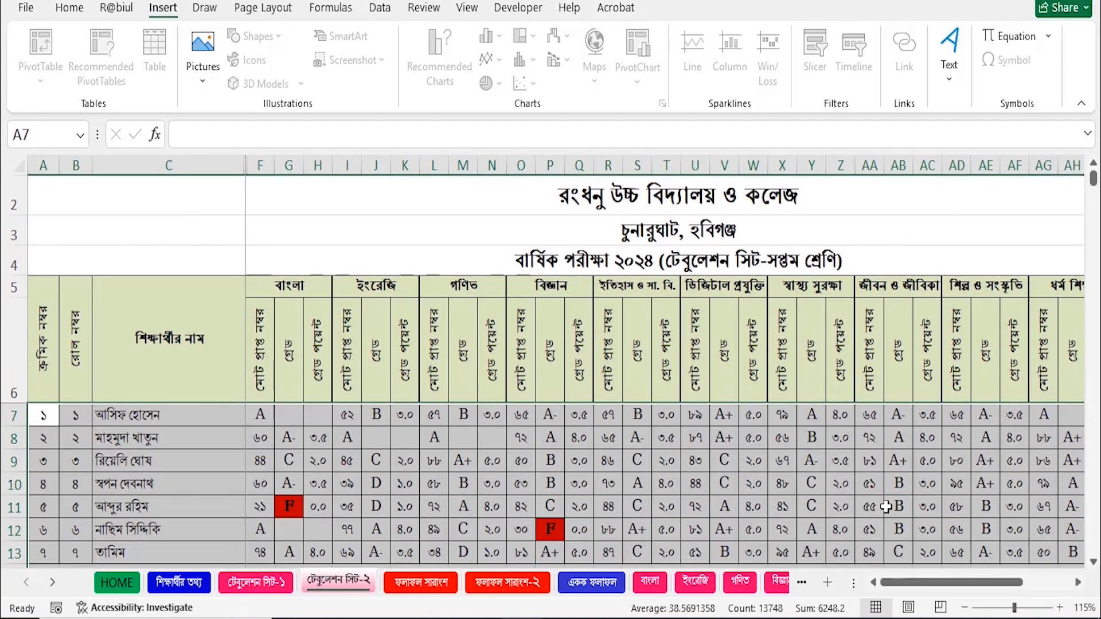
pyautogui.moveTo(984, 591); pyautogui.dragTo(938, 599)
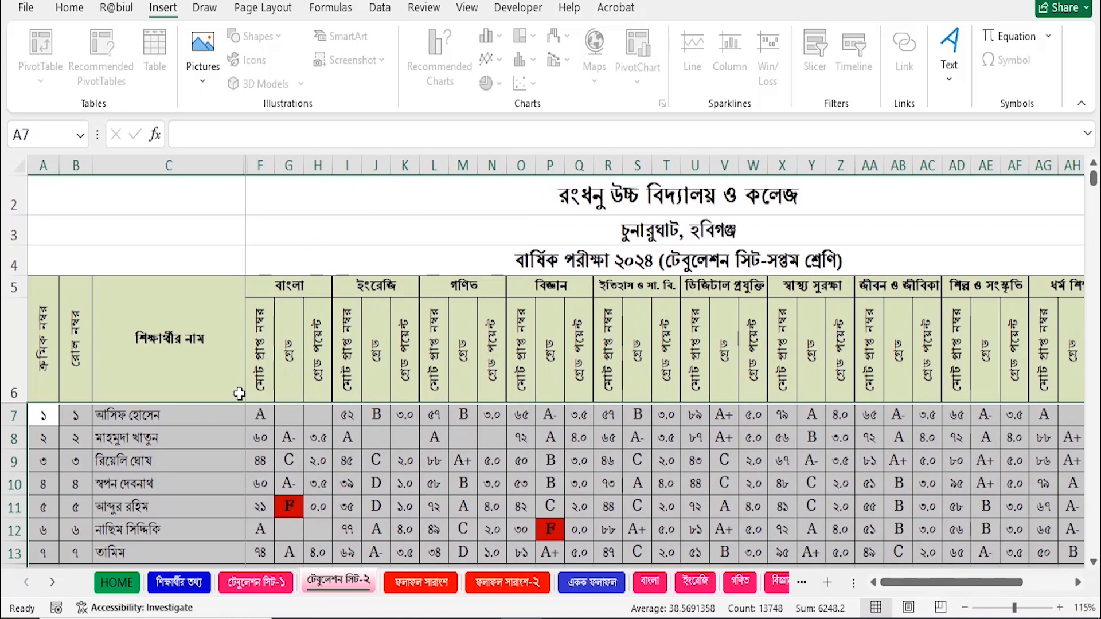
pyautogui.moveTo(990, 583); pyautogui.dragTo(1039, 584)
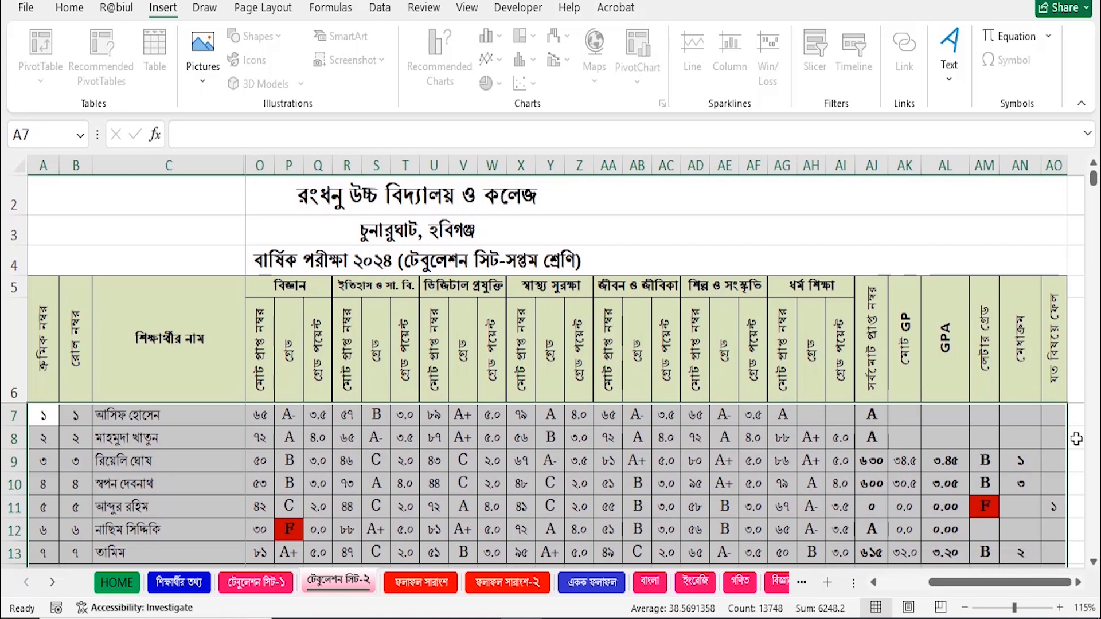
pyautogui.scroll(-1, 1073, 471)
pyautogui.scroll(1, 1070, 527)
pyautogui.click(1079, 583)
pyautogui.click(1078, 582)
pyautogui.click(1079, 583)
pyautogui.scroll(-1, 969, 509)
pyautogui.scroll(1, 968, 508)
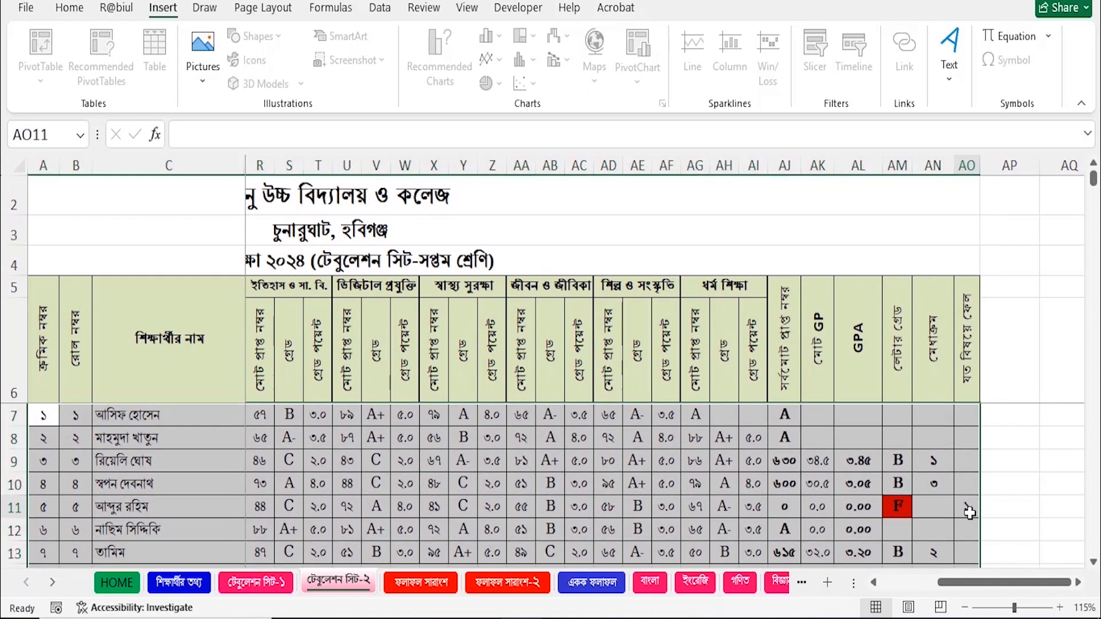
# Check the failed-subject count in cell AO11, then view the ফলাফল সারাংশ sheet.
pyautogui.click(967, 508)
pyautogui.scroll(-2, 947, 542)
pyautogui.scroll(2, 1008, 511)
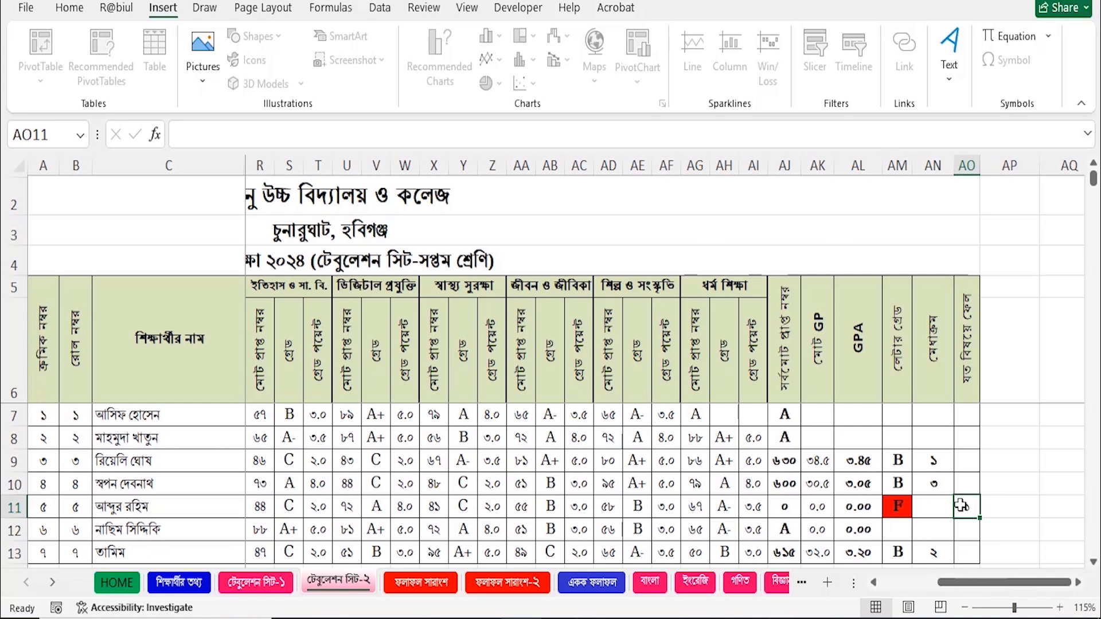
pyautogui.scroll(-1, 942, 476)
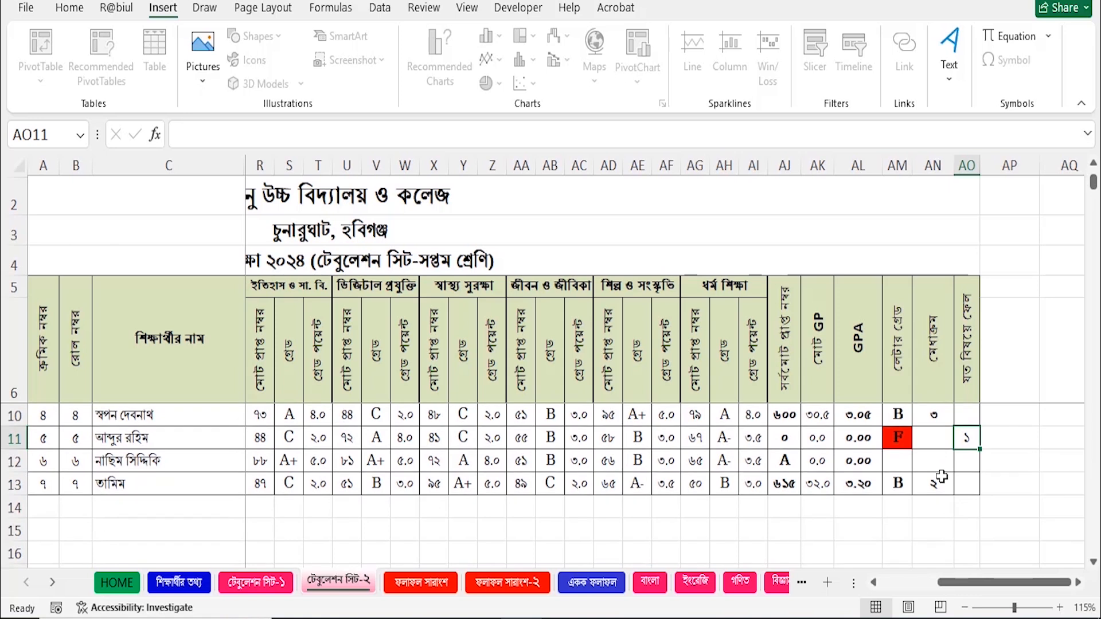
pyautogui.scroll(1, 945, 494)
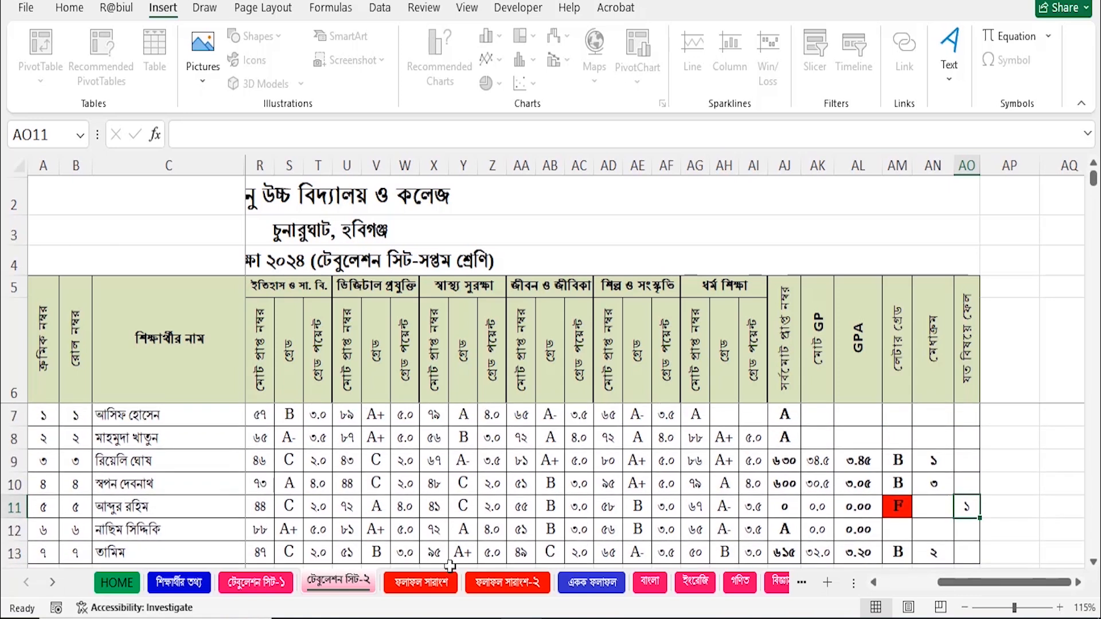
pyautogui.click(423, 583)
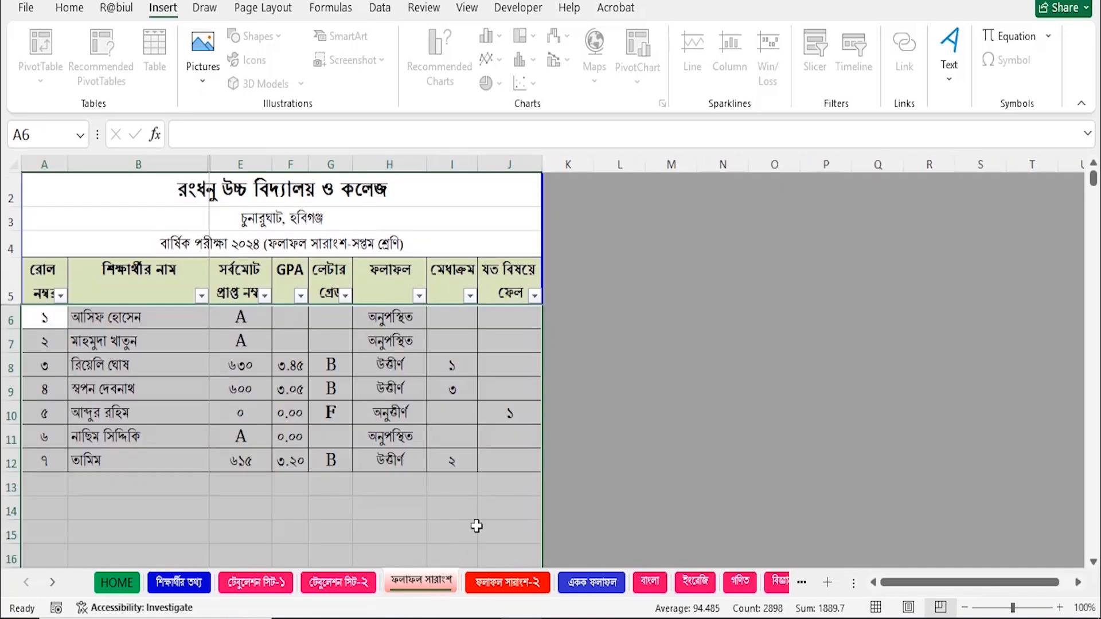
# Inspect the total marks in E8:E9 and E12 on the ফলাফল সারাংশ sheet.
pyautogui.click(391, 512)
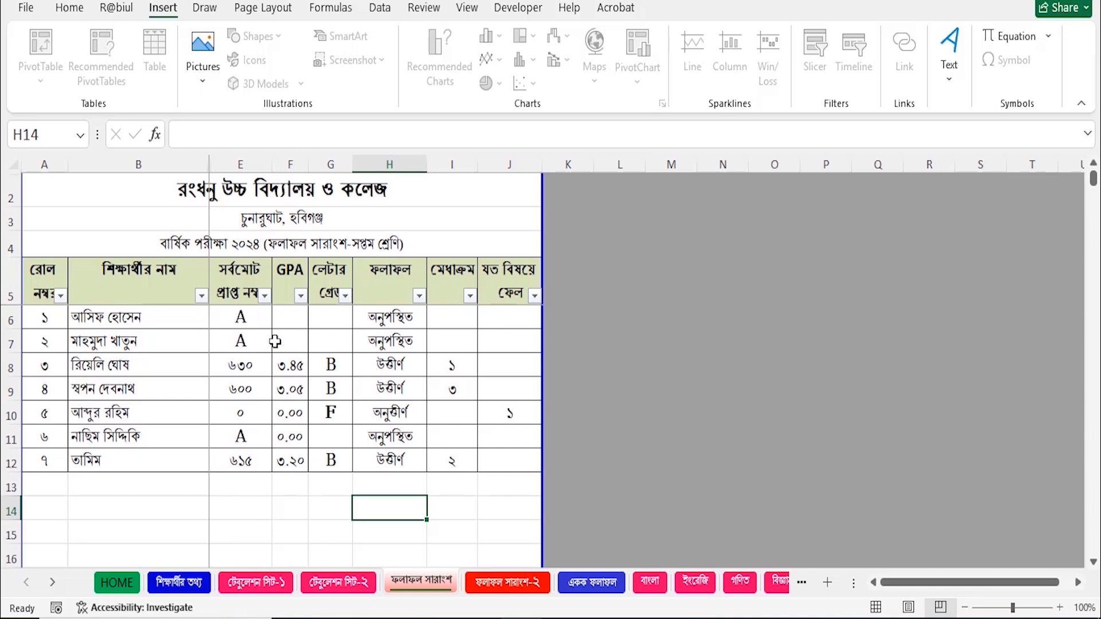
pyautogui.moveTo(248, 365); pyautogui.dragTo(249, 389)
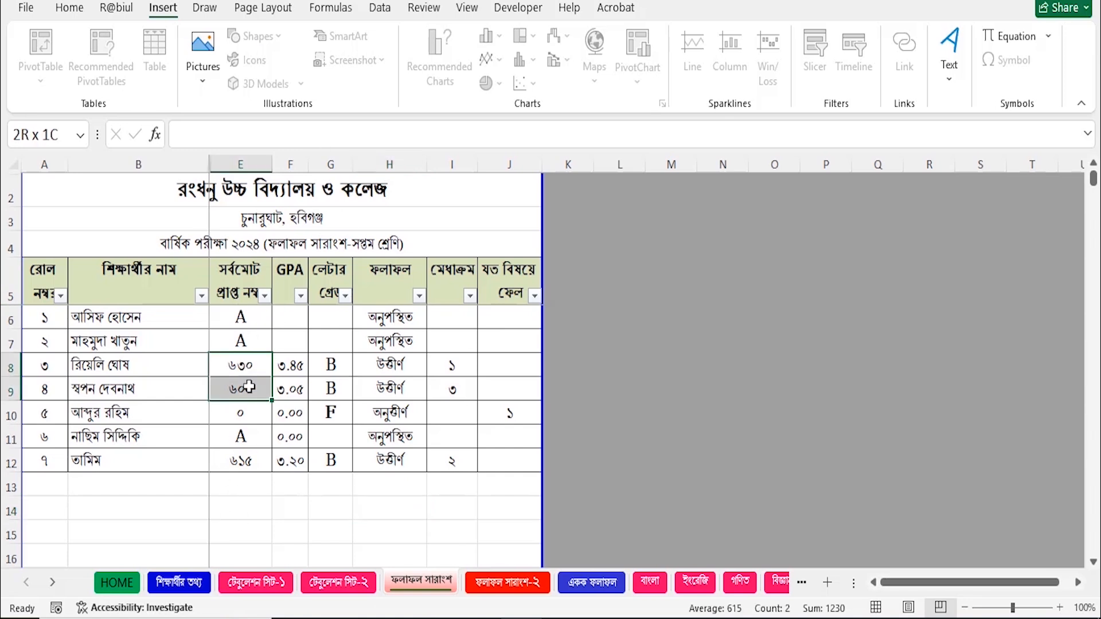
pyautogui.click(246, 461)
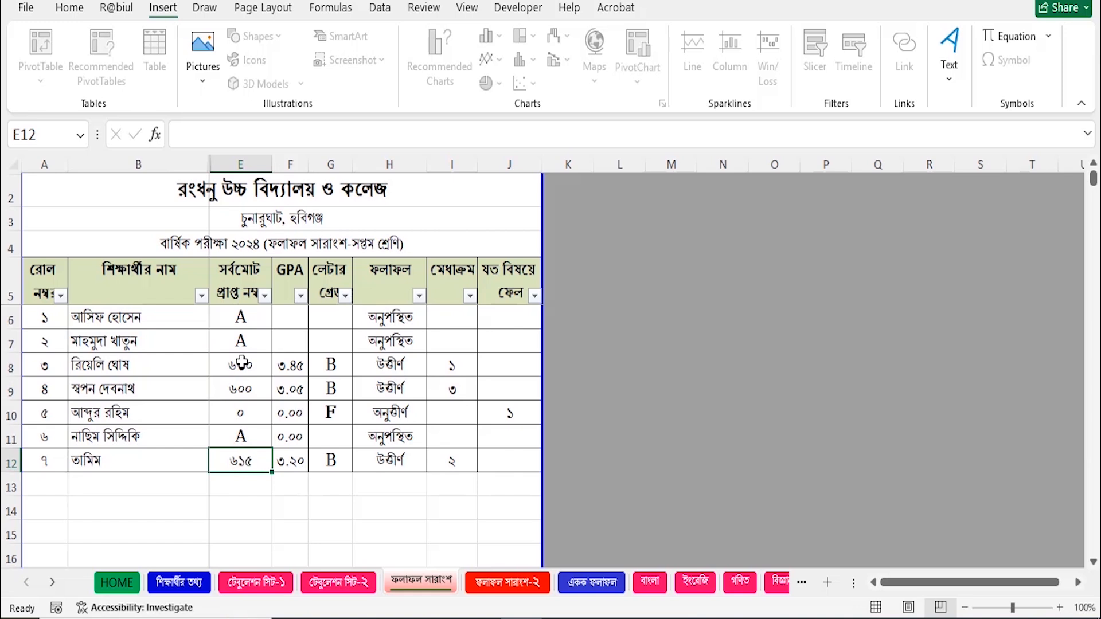
pyautogui.moveTo(250, 366); pyautogui.dragTo(246, 389)
pyautogui.click(241, 461)
# Check the pass, absent and fail results in column H and the failed-subject count in J10.
pyautogui.moveTo(400, 372); pyautogui.dragTo(396, 391)
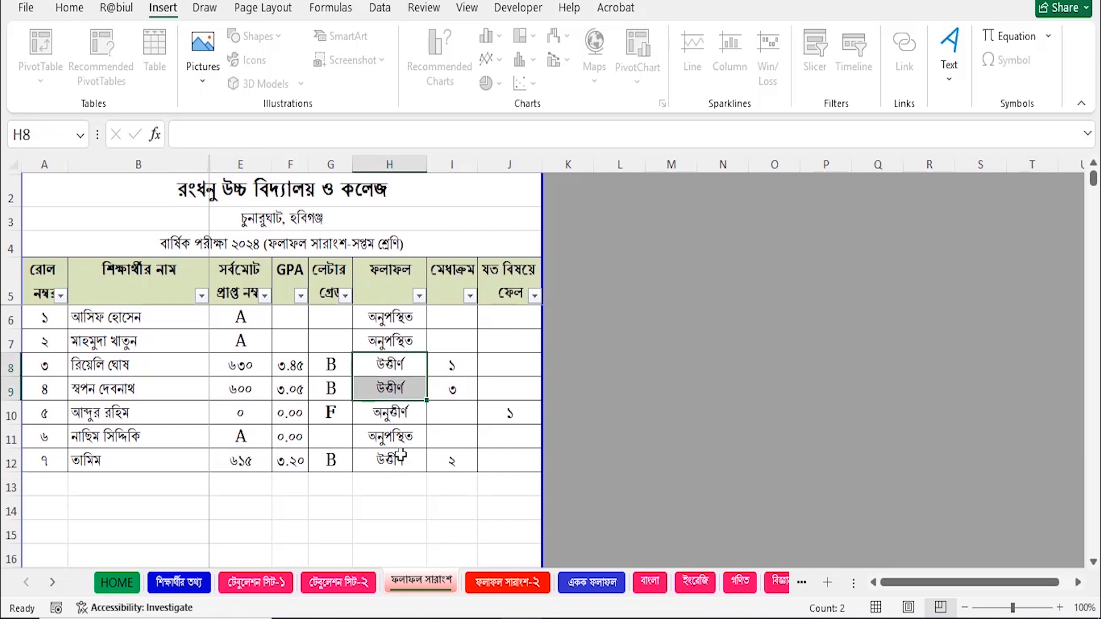
pyautogui.click(400, 455)
pyautogui.moveTo(407, 316); pyautogui.dragTo(406, 351)
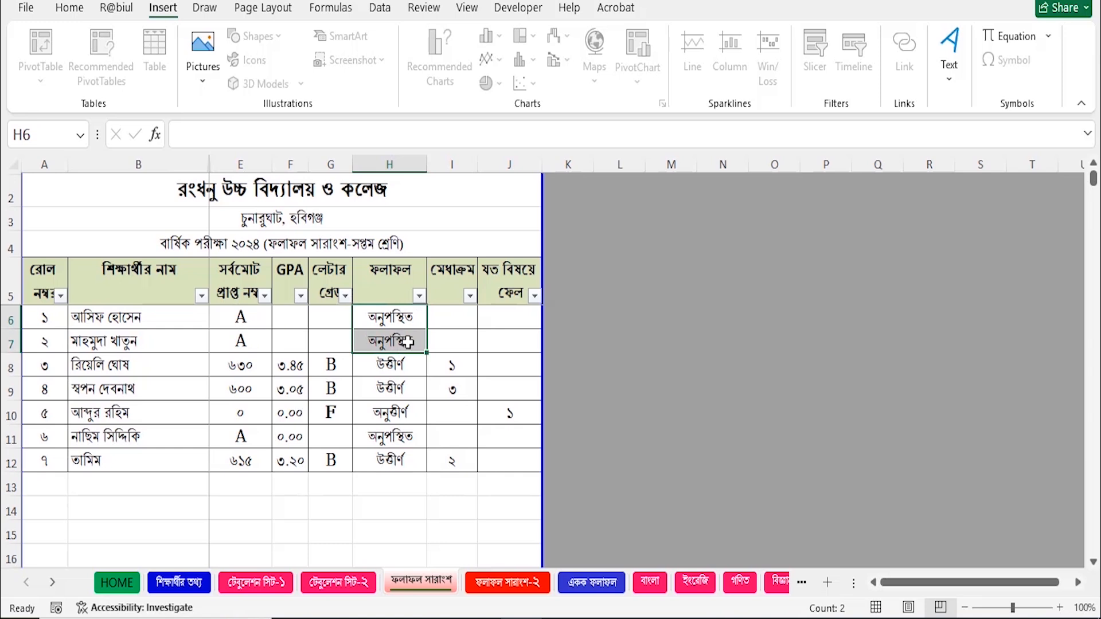
pyautogui.click(395, 416)
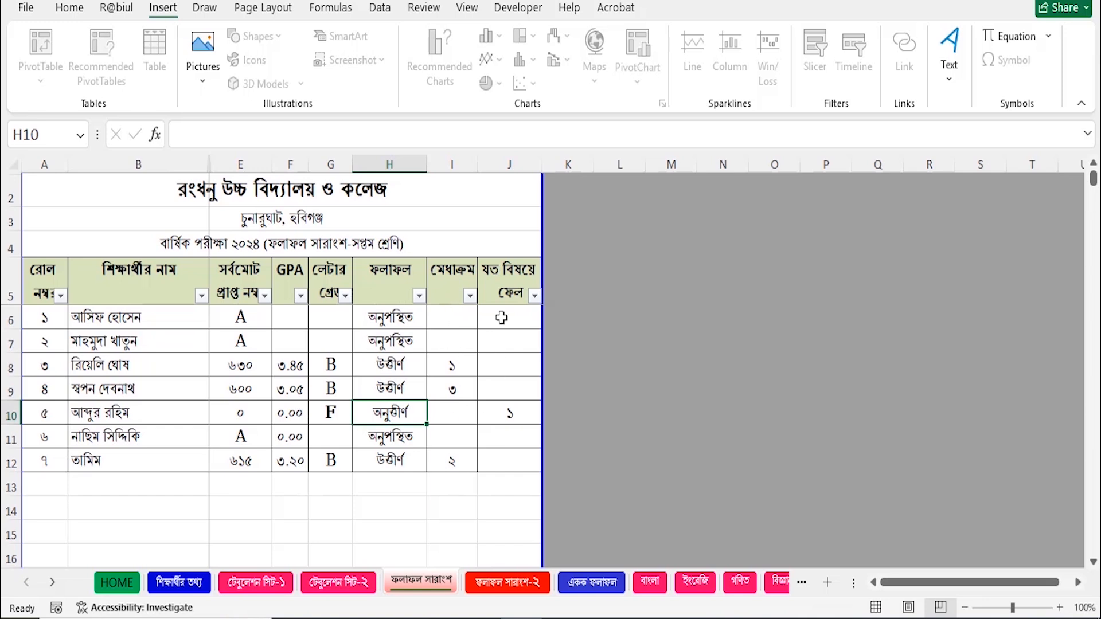
pyautogui.click(516, 412)
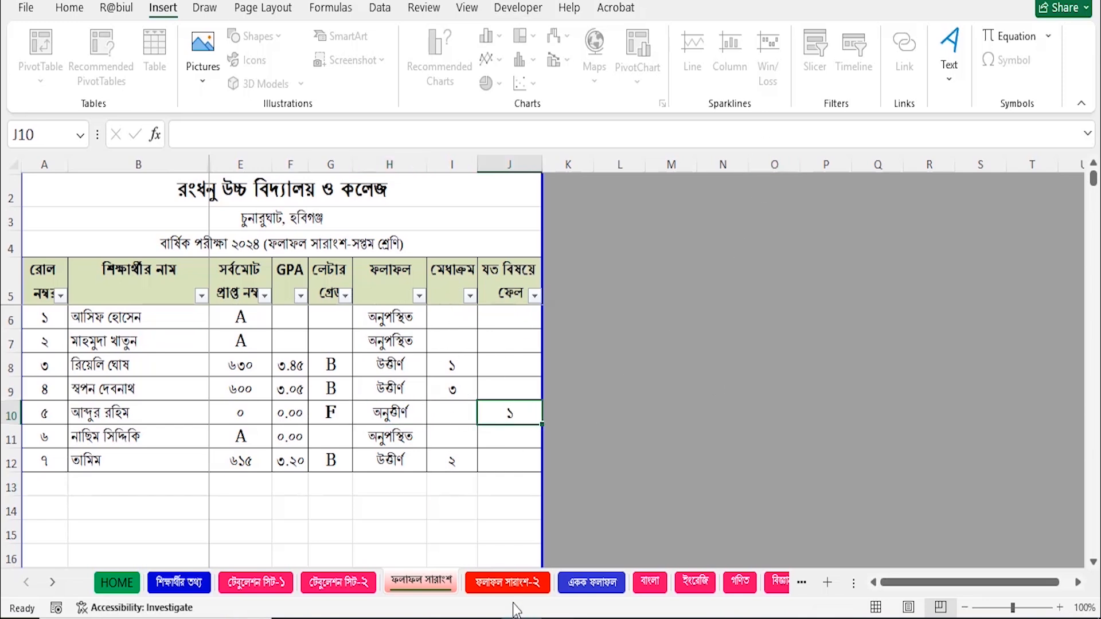
pyautogui.click(510, 584)
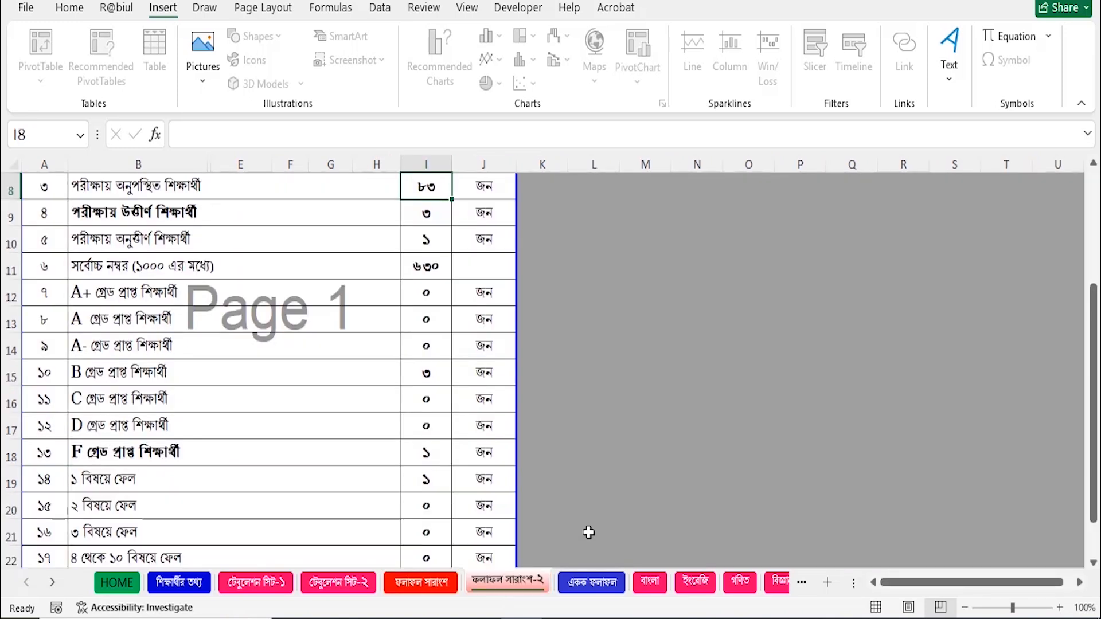
pyautogui.scroll(2, 483, 462)
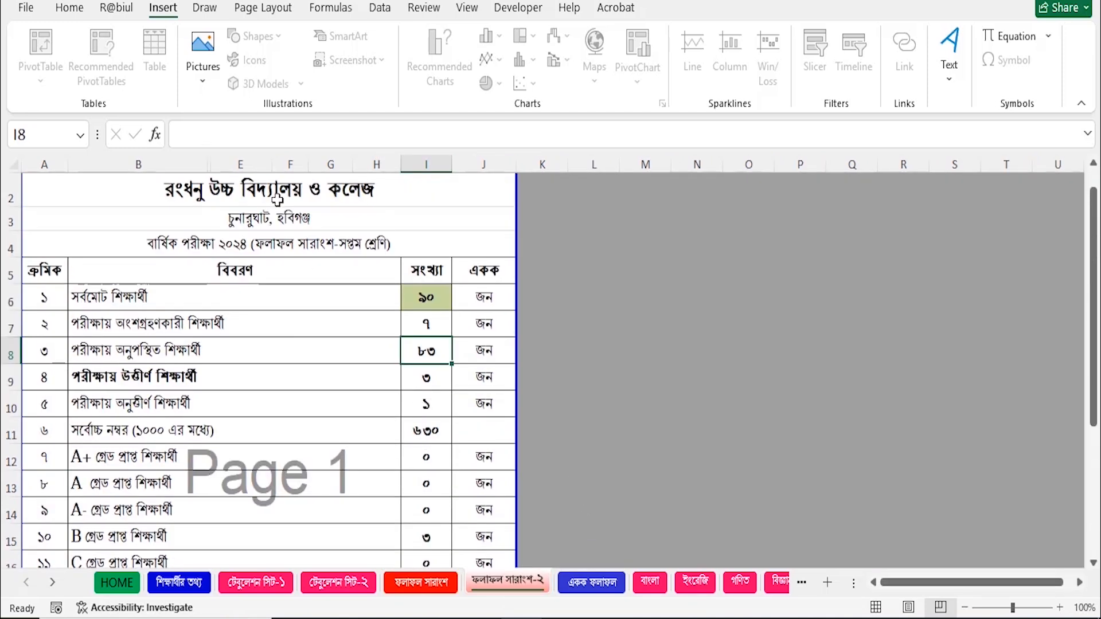
pyautogui.click(441, 300)
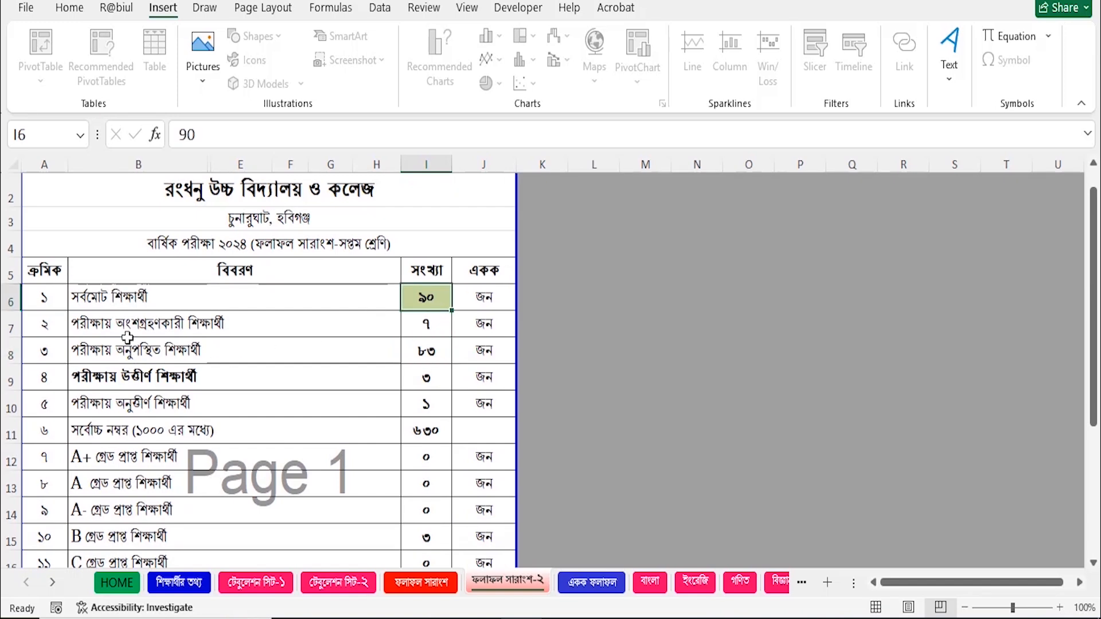
pyautogui.click(428, 327)
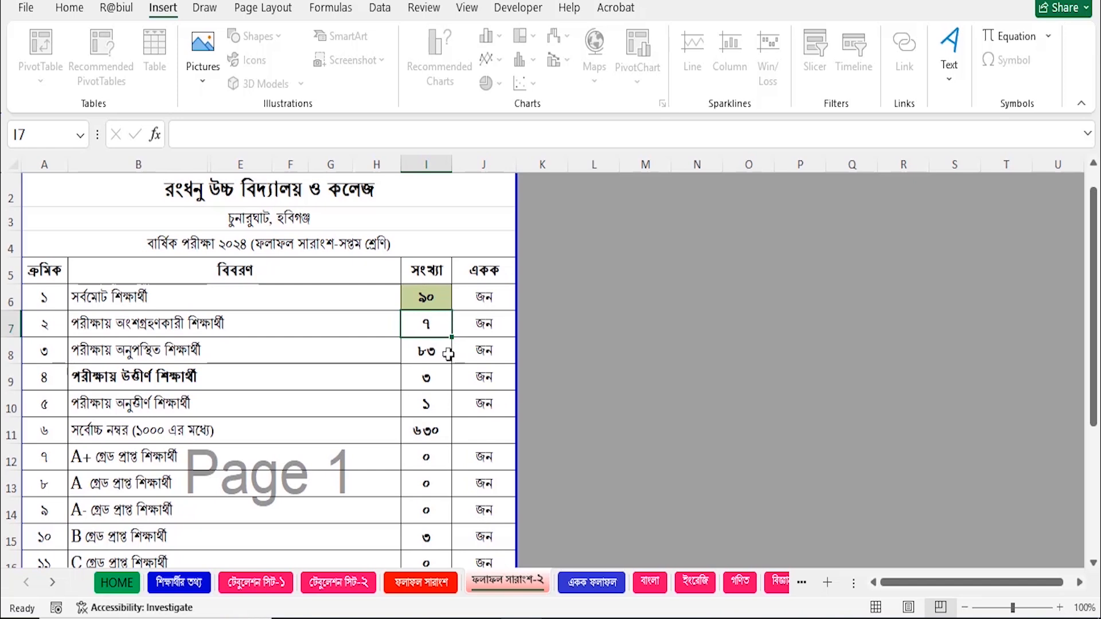
pyautogui.click(432, 356)
pyautogui.scroll(-2, 442, 399)
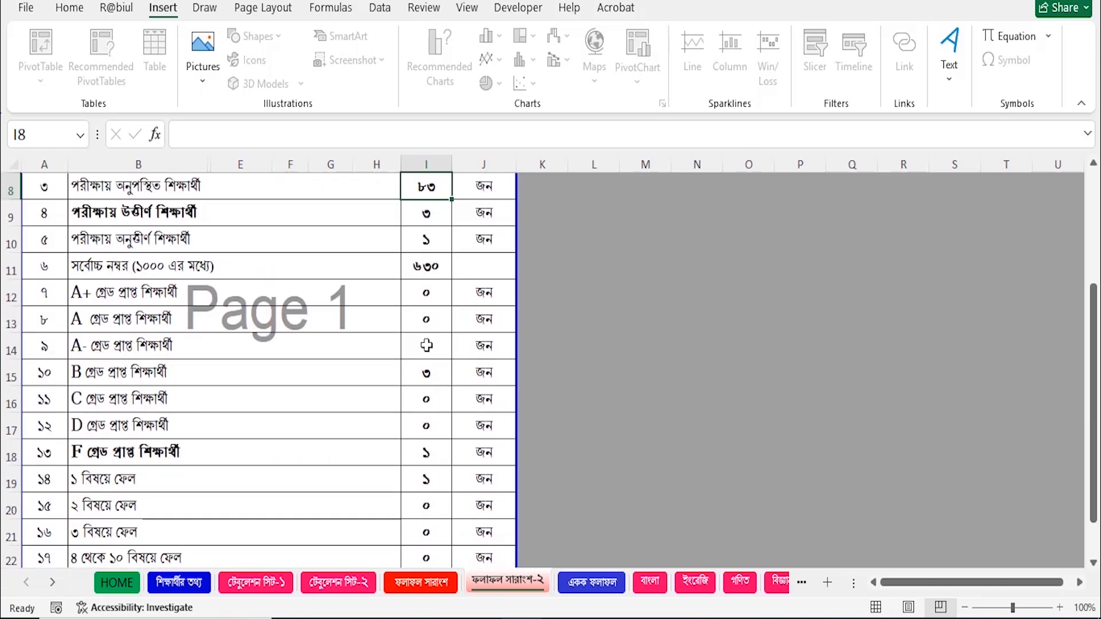
pyautogui.click(427, 273)
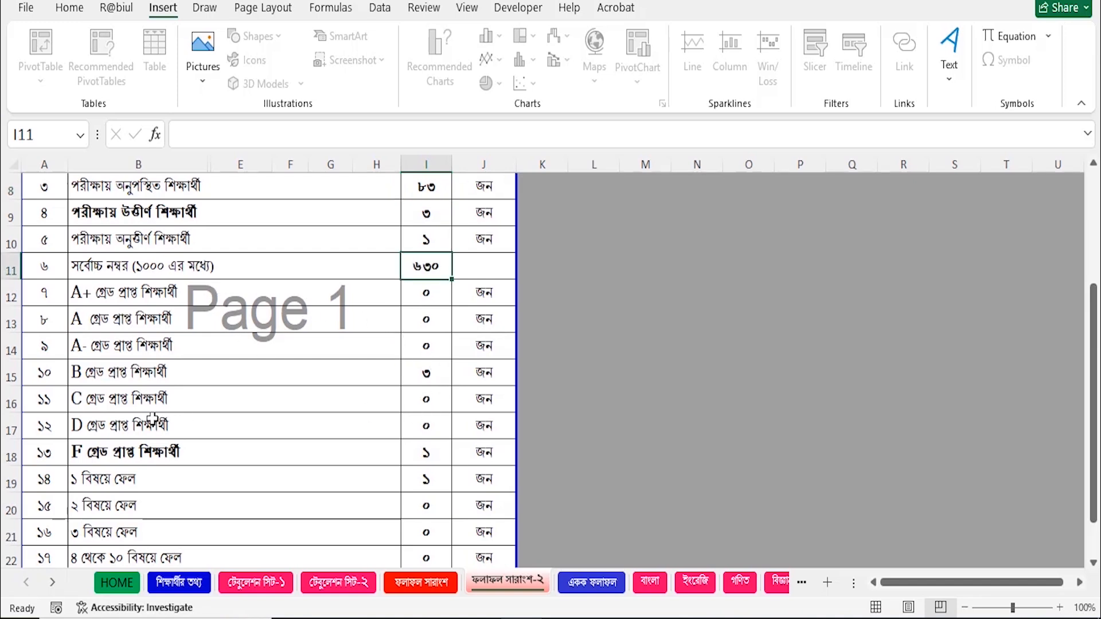
pyautogui.click(432, 377)
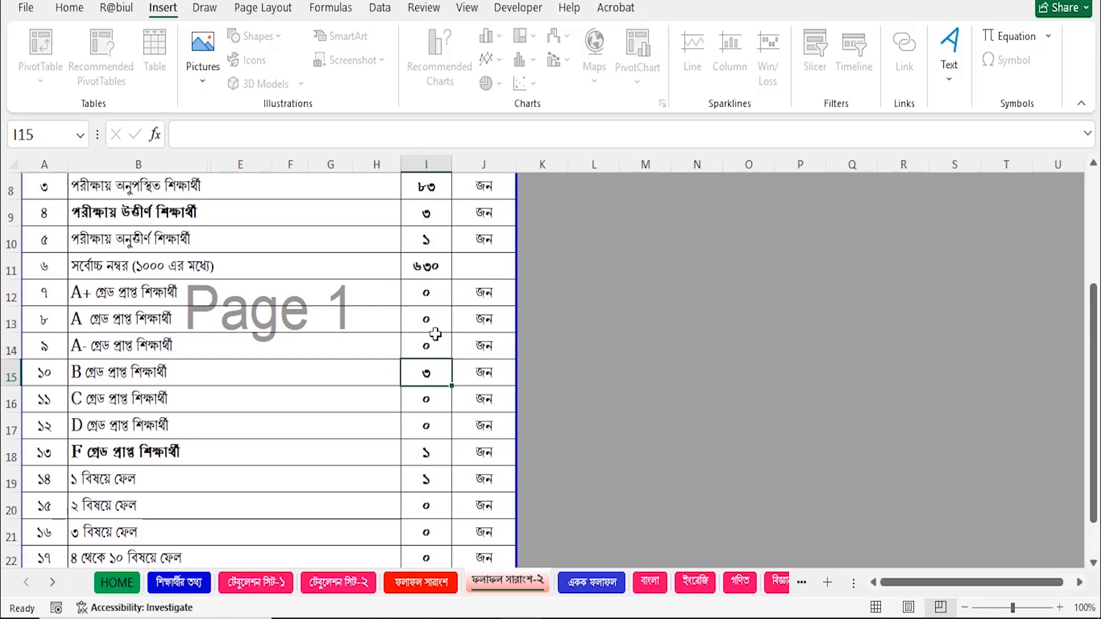
pyautogui.scroll(-1, 254, 470)
pyautogui.click(428, 372)
pyautogui.click(436, 401)
pyautogui.scroll(-1, 438, 482)
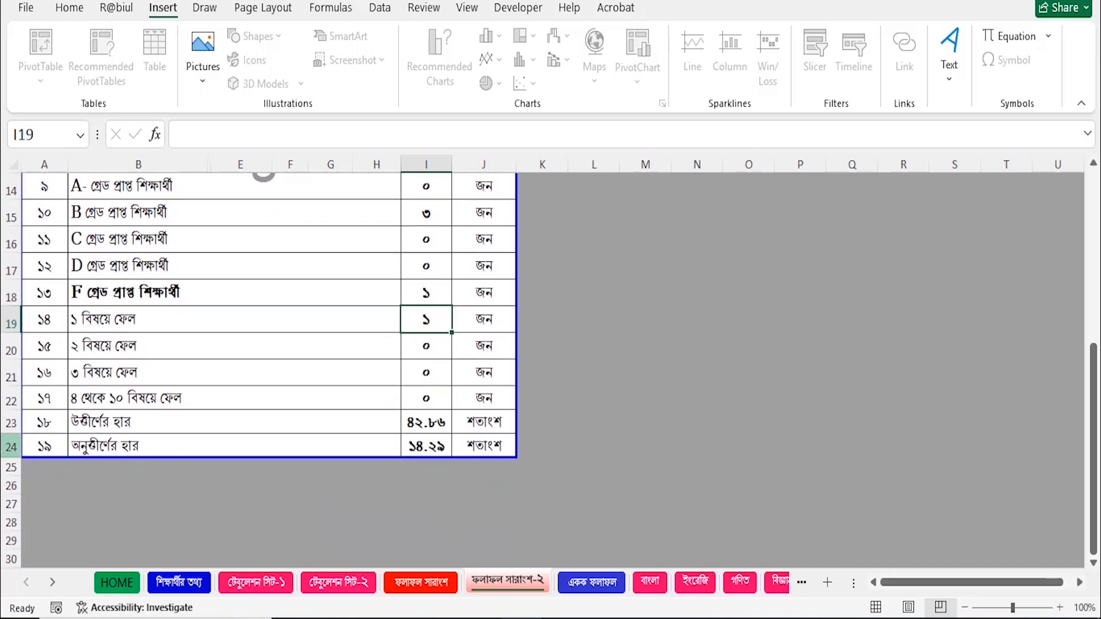
pyautogui.click(438, 428)
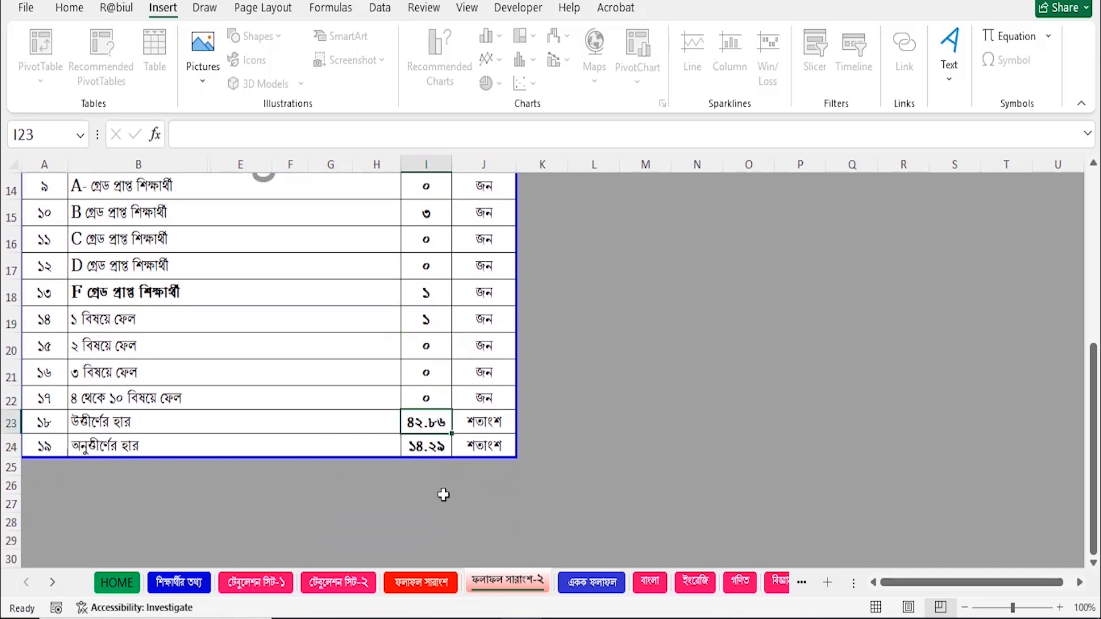
pyautogui.click(431, 450)
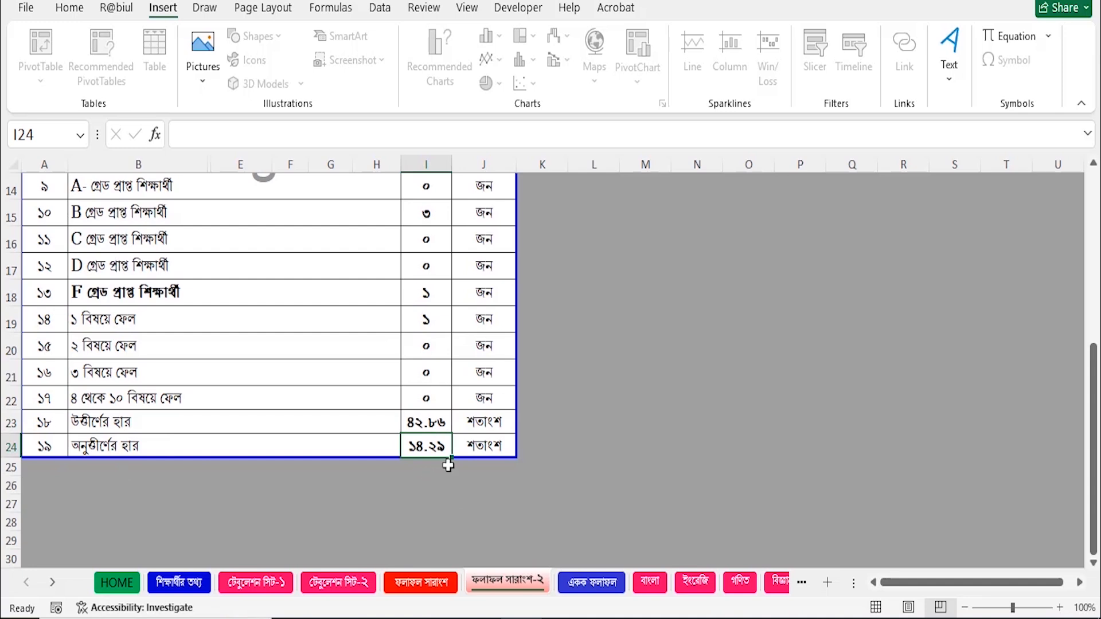
pyautogui.scroll(4, 583, 462)
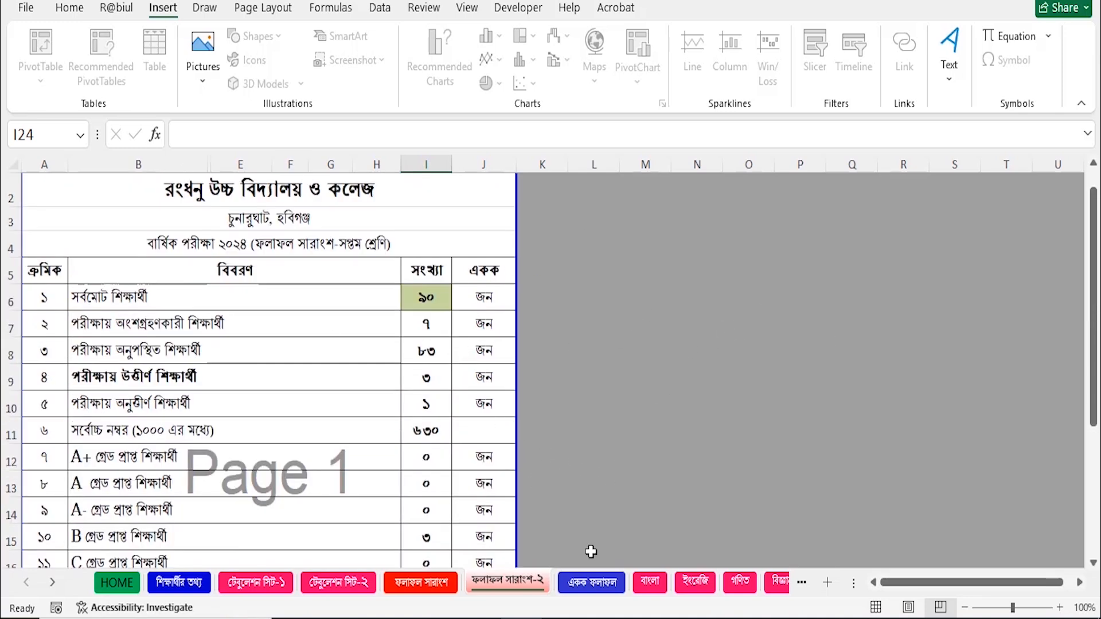
# On the single-student transcript sheet, load roll 1 and inspect the lookup formula in E13.
pyautogui.click(591, 582)
pyautogui.scroll(-4, 367, 470)
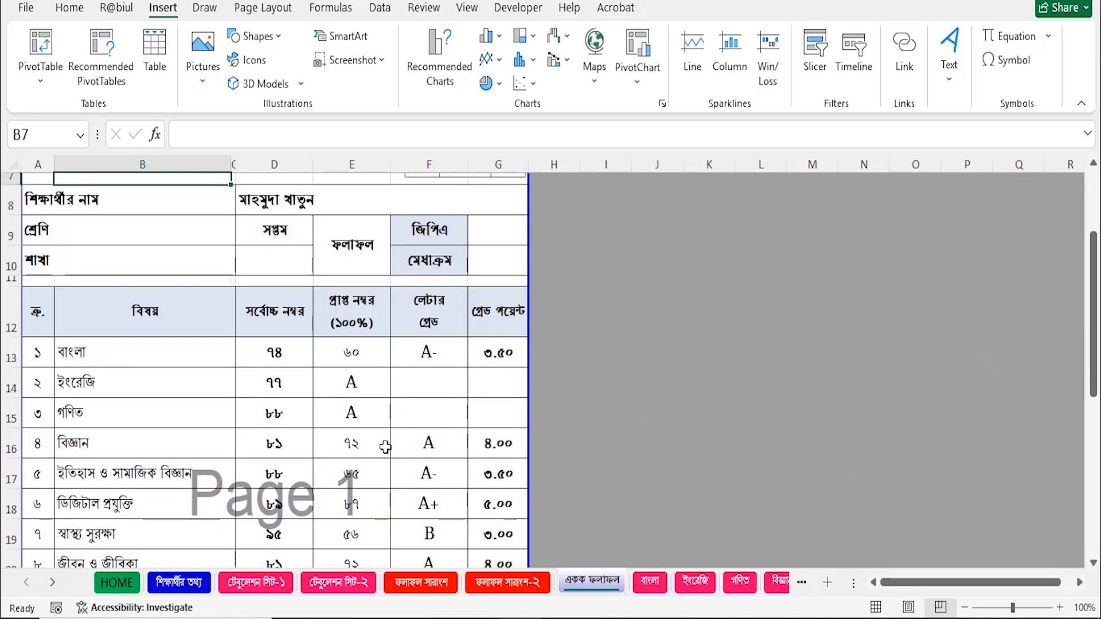
pyautogui.scroll(4, 570, 465)
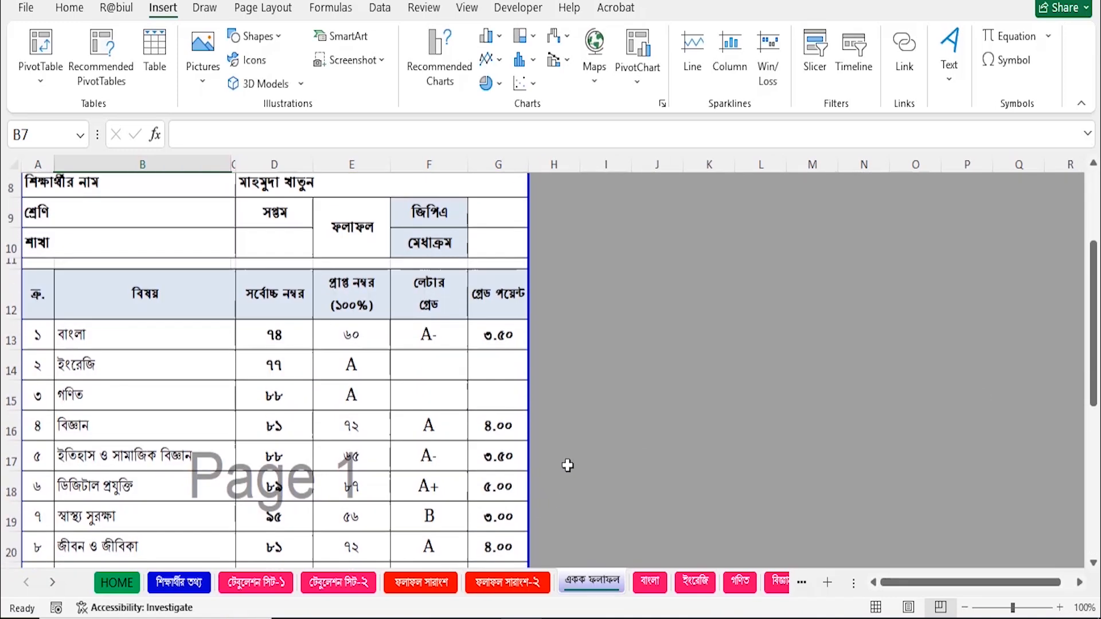
pyautogui.click(173, 319)
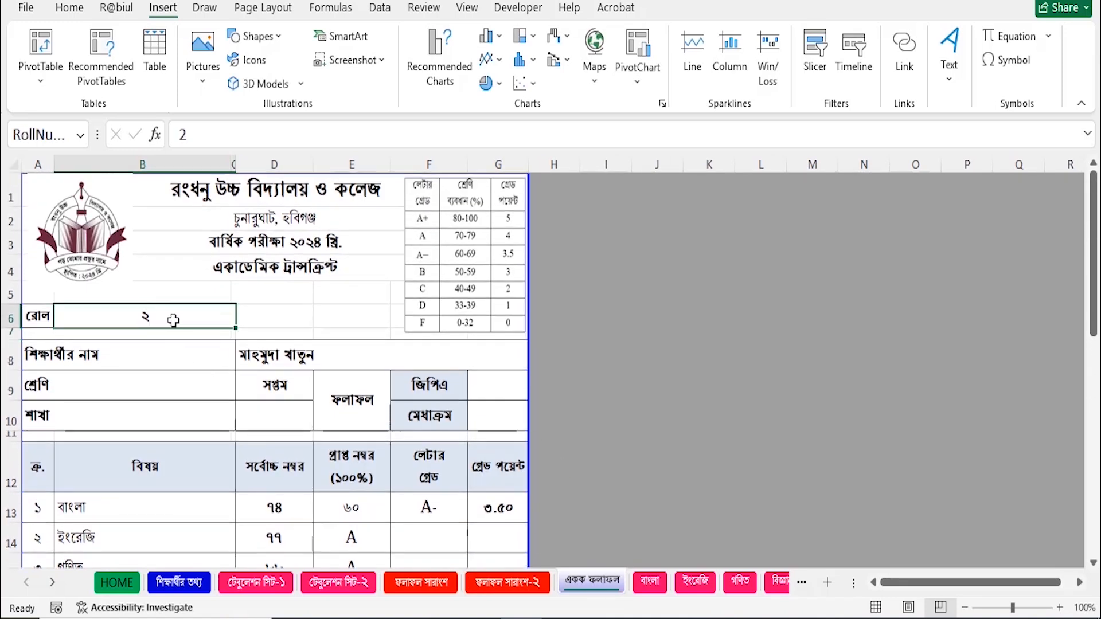
pyautogui.write('1')
pyautogui.press('Return')
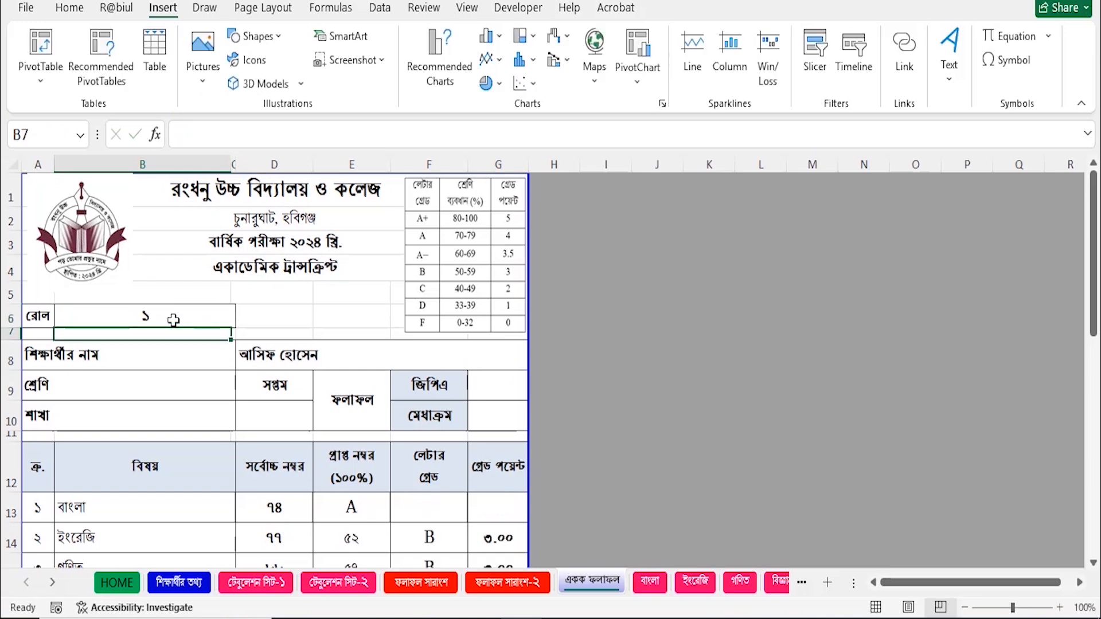
pyautogui.scroll(-3, 598, 439)
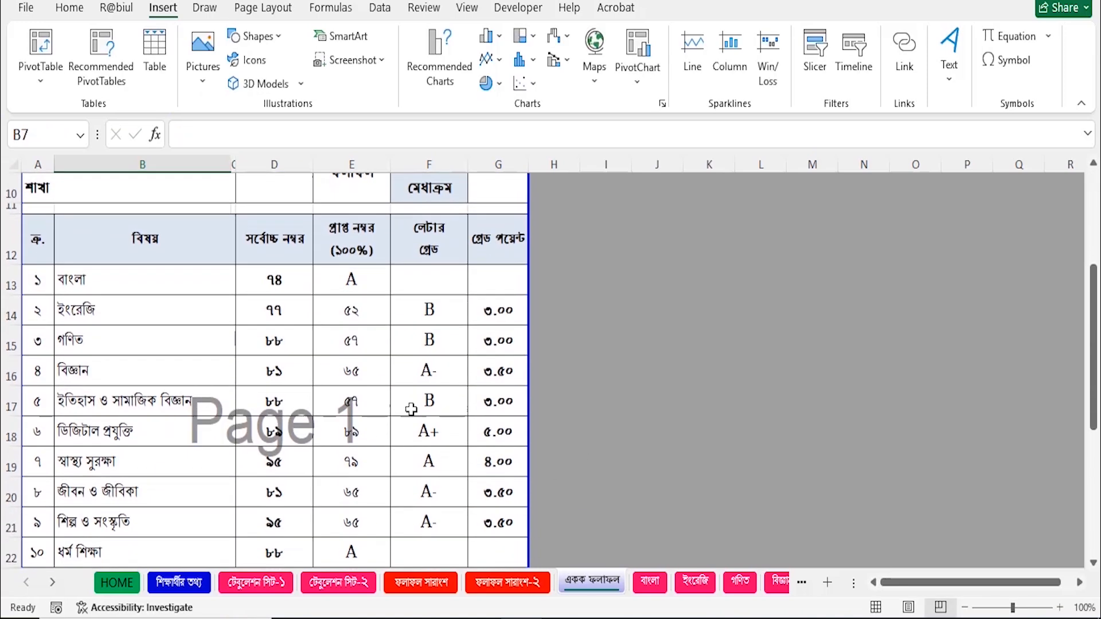
pyautogui.scroll(-1, 413, 407)
pyautogui.scroll(2, 395, 373)
pyautogui.click(357, 359)
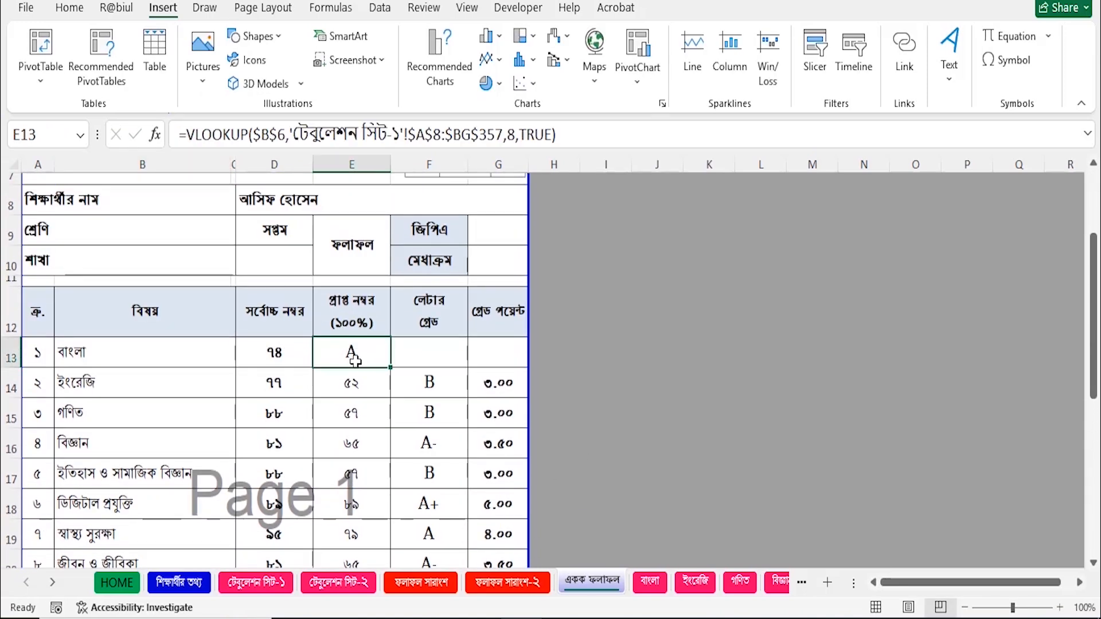
pyautogui.scroll(2, 477, 362)
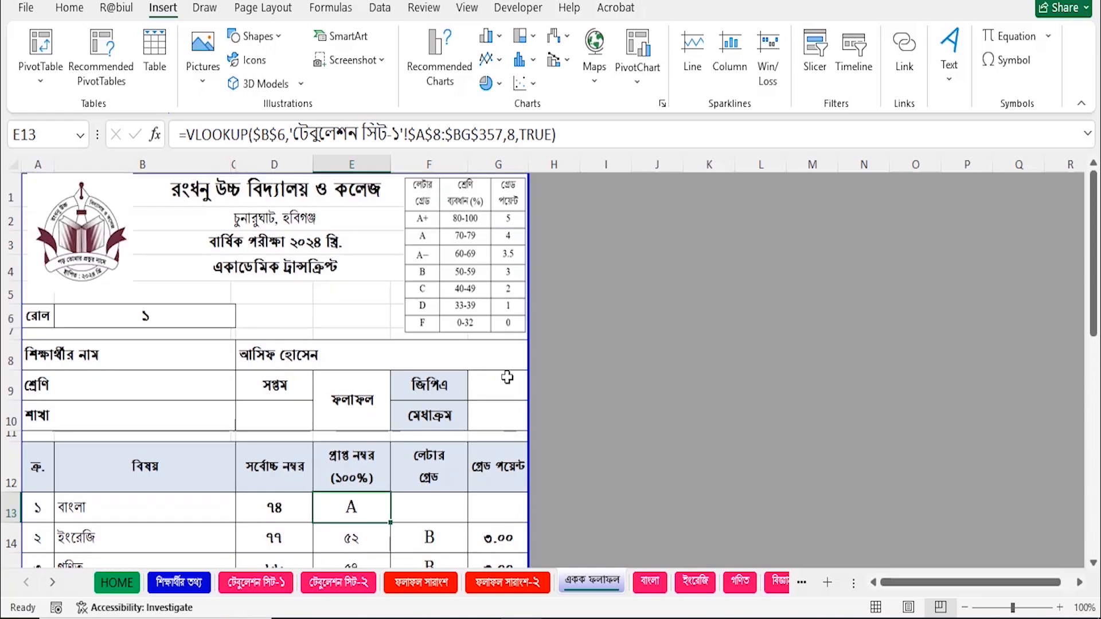
pyautogui.click(665, 347)
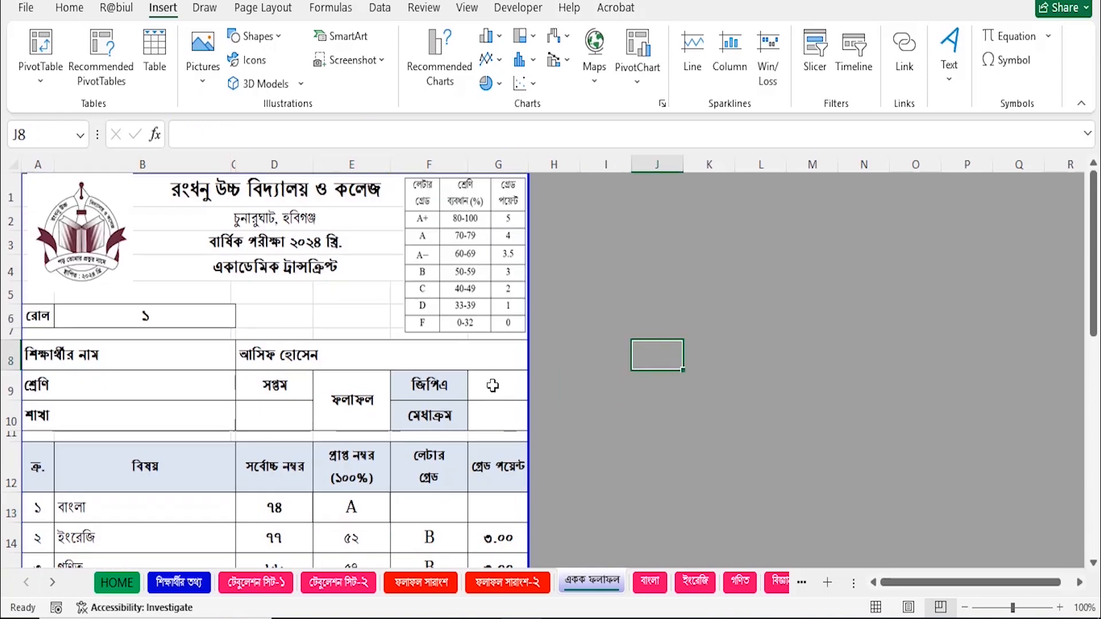
pyautogui.scroll(-3, 533, 394)
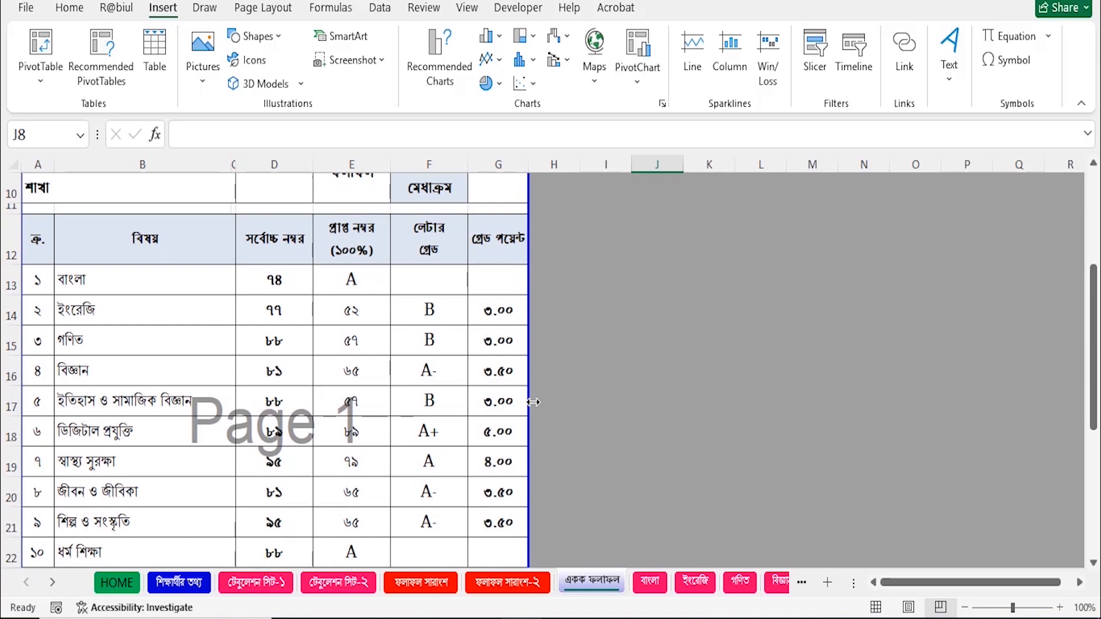
pyautogui.scroll(-2, 534, 403)
pyautogui.scroll(-1, 492, 467)
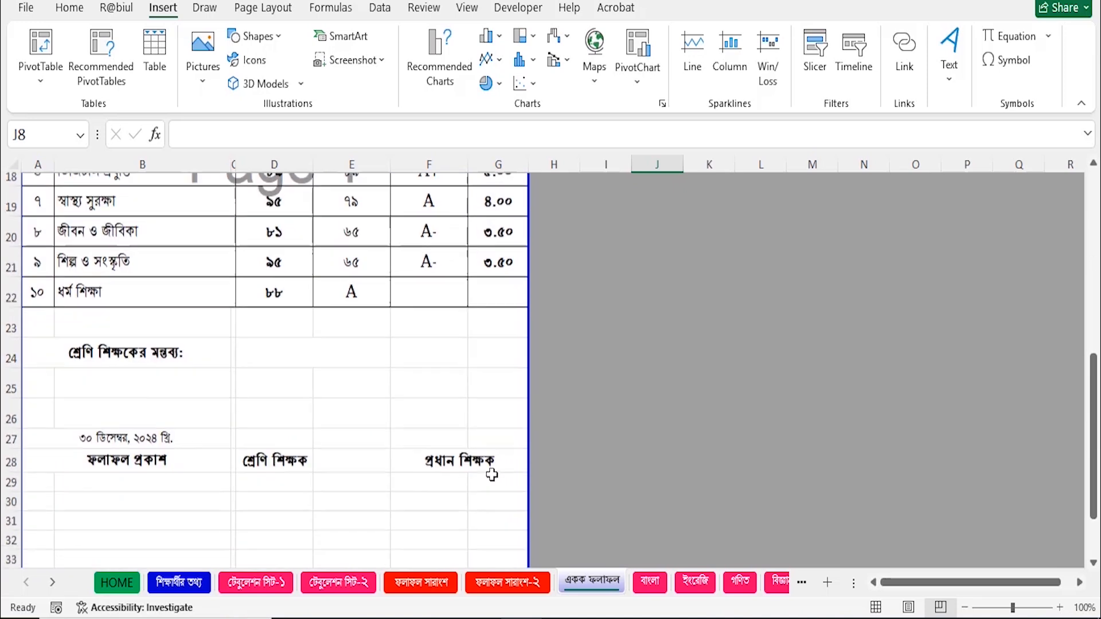
pyautogui.scroll(6, 402, 394)
# Change the transcript's roll number in B6 to 2 and review that student's results.
pyautogui.click(156, 321)
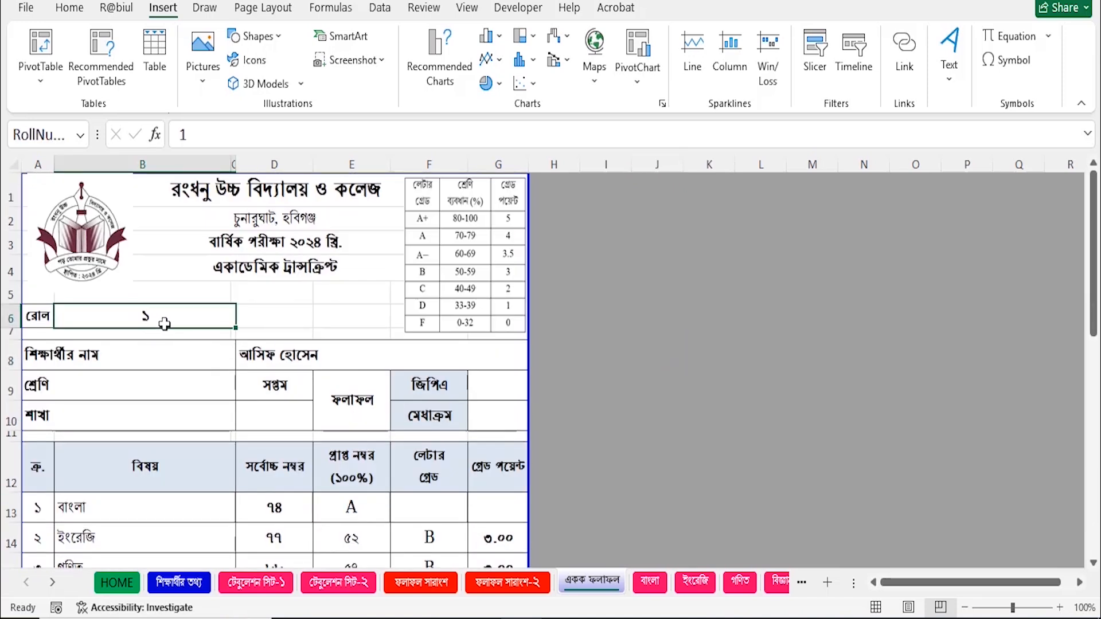
pyautogui.write('2')
pyautogui.press('Return')
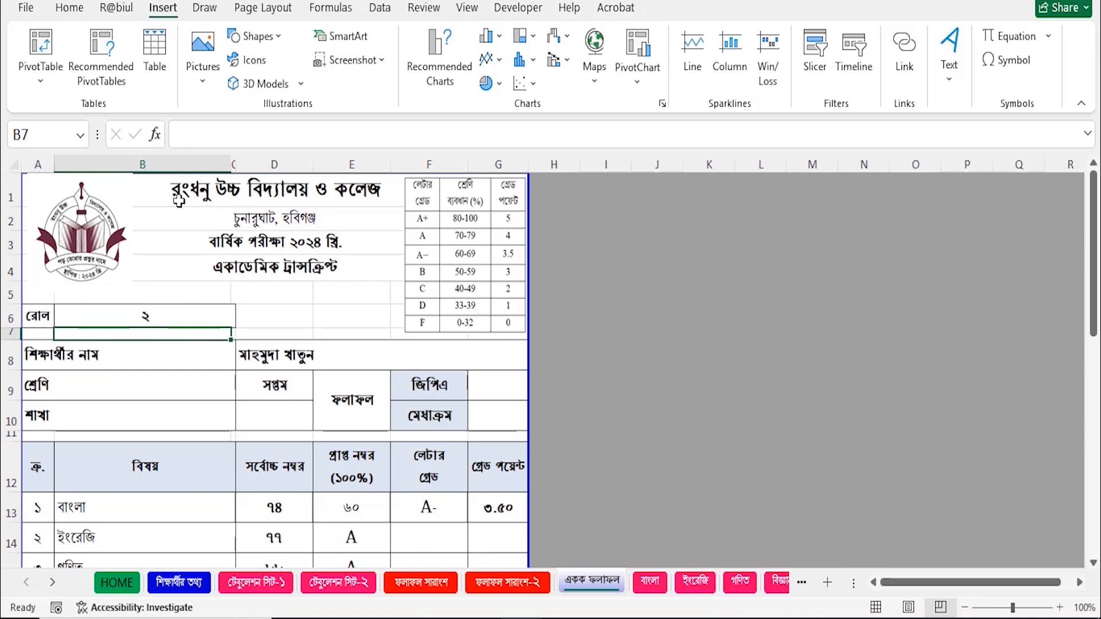
pyautogui.scroll(-3, 599, 444)
pyautogui.scroll(1, 599, 444)
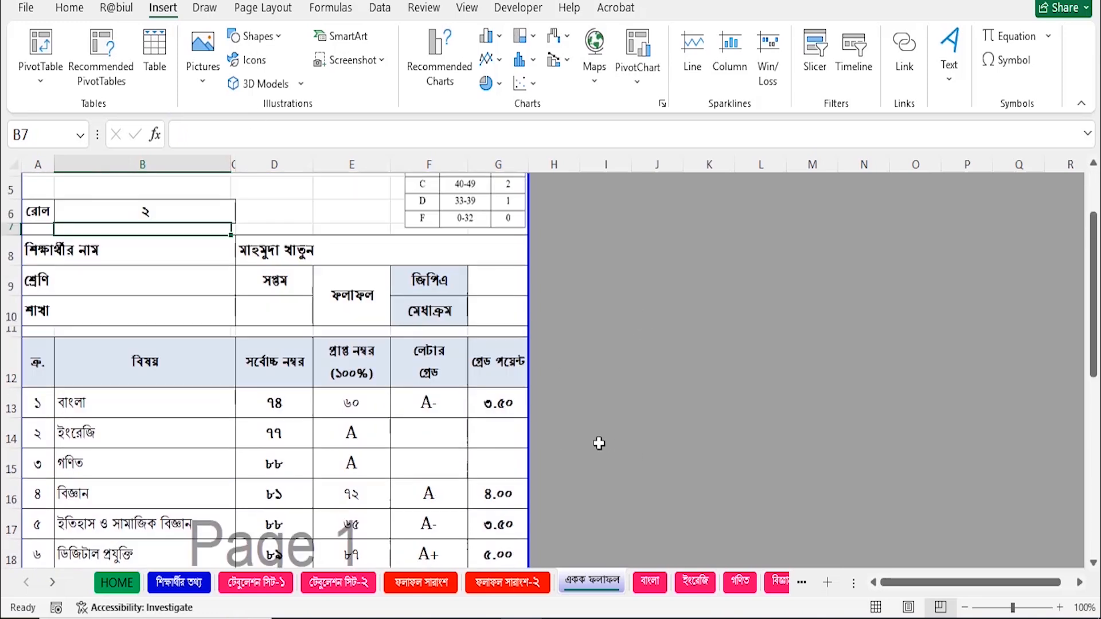
pyautogui.scroll(-1, 381, 434)
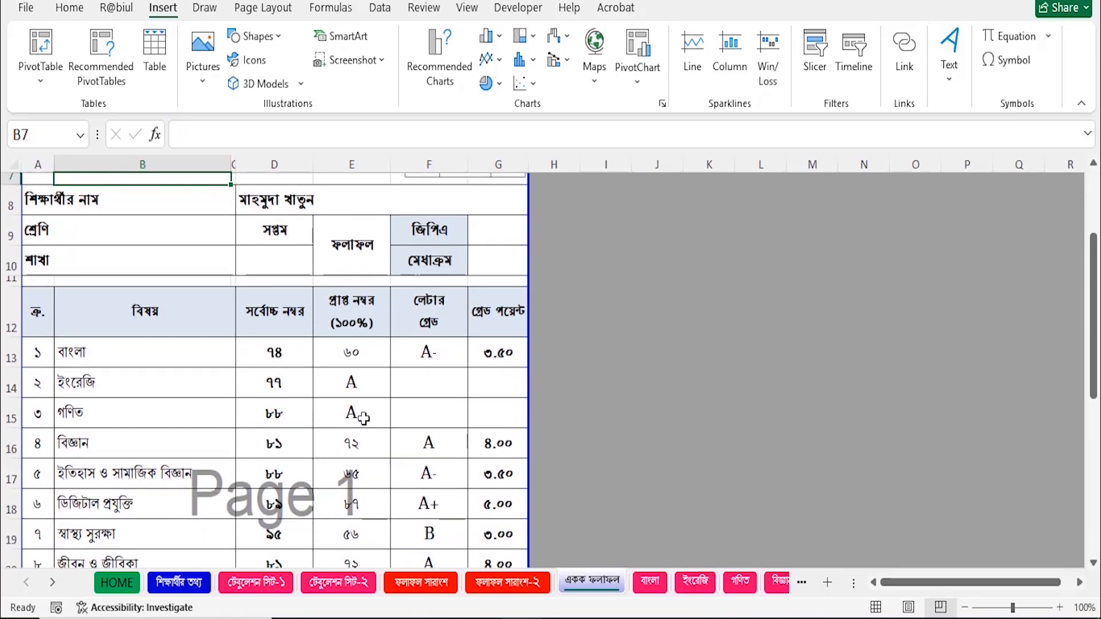
pyautogui.scroll(-3, 580, 458)
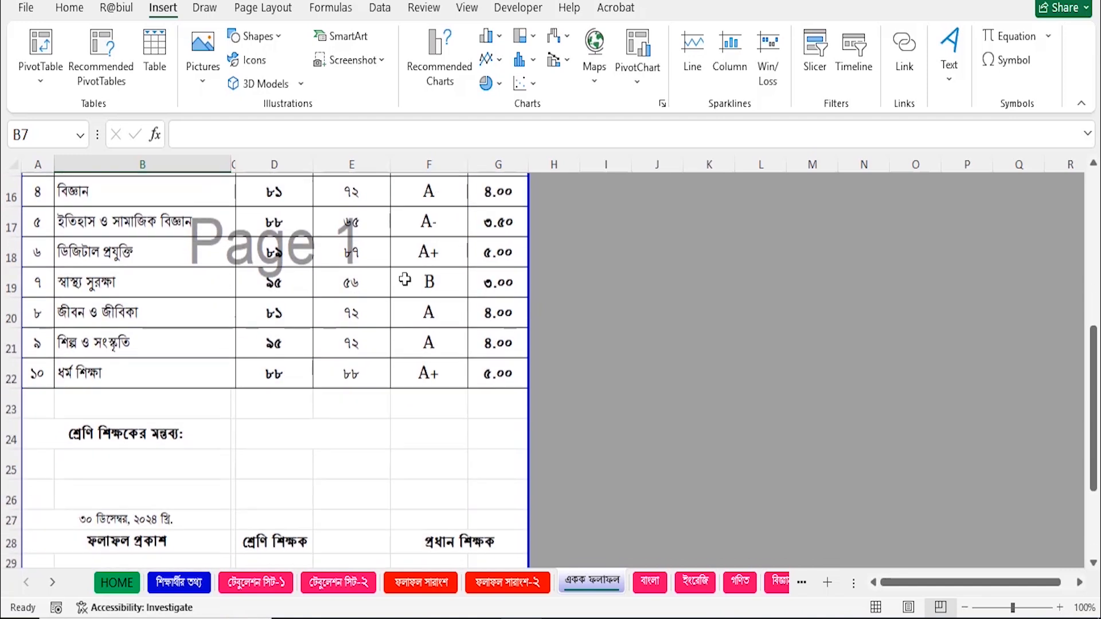
pyautogui.scroll(3, 455, 419)
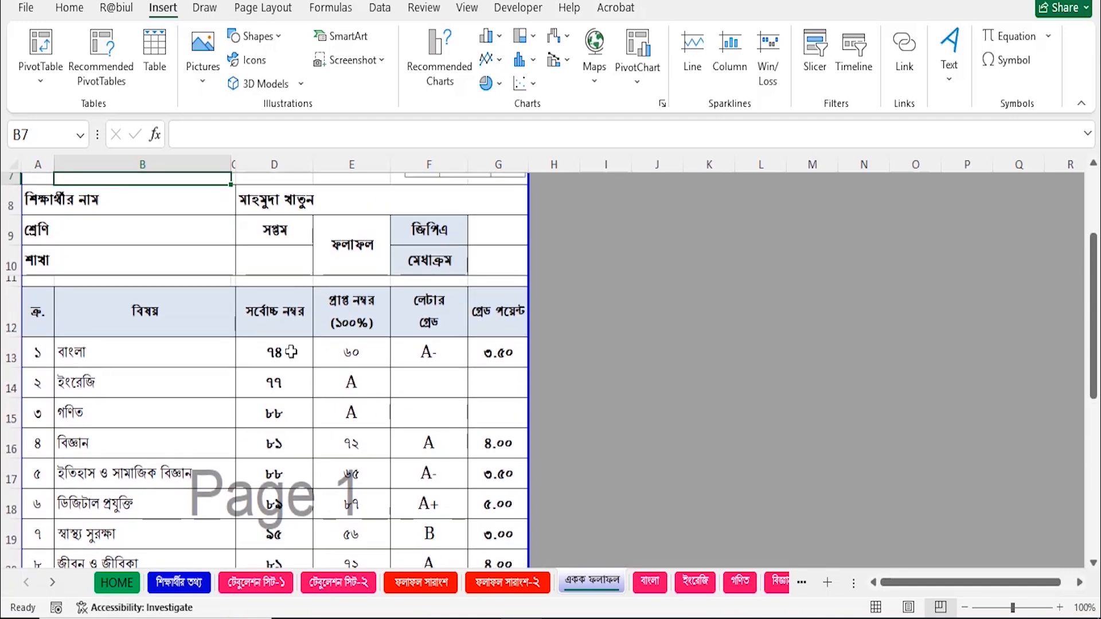
pyautogui.scroll(-2, 288, 521)
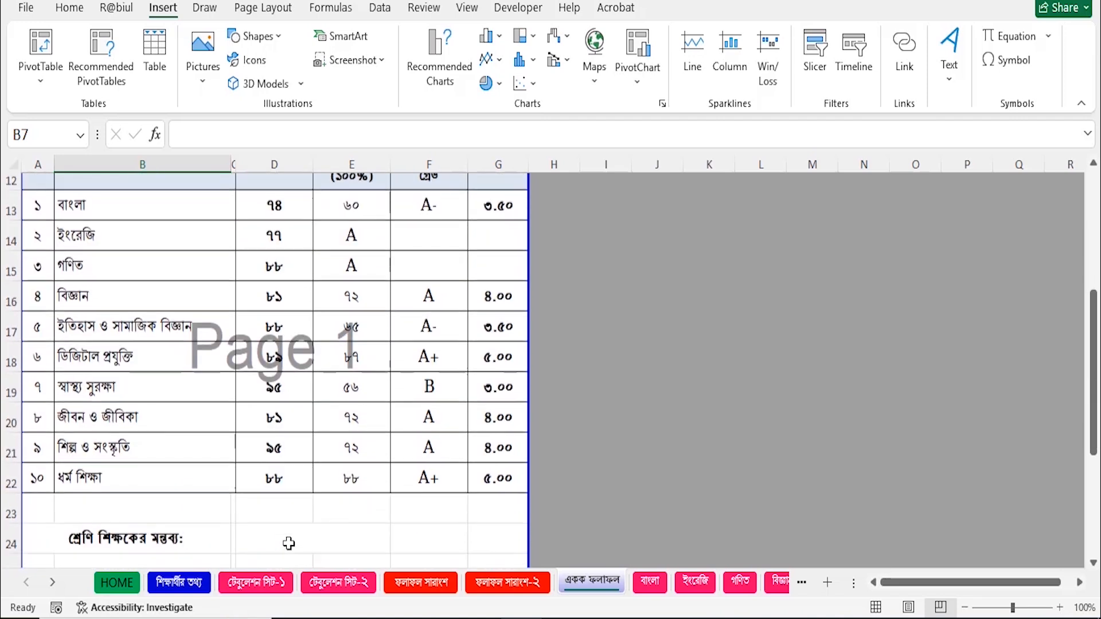
pyautogui.scroll(2, 287, 441)
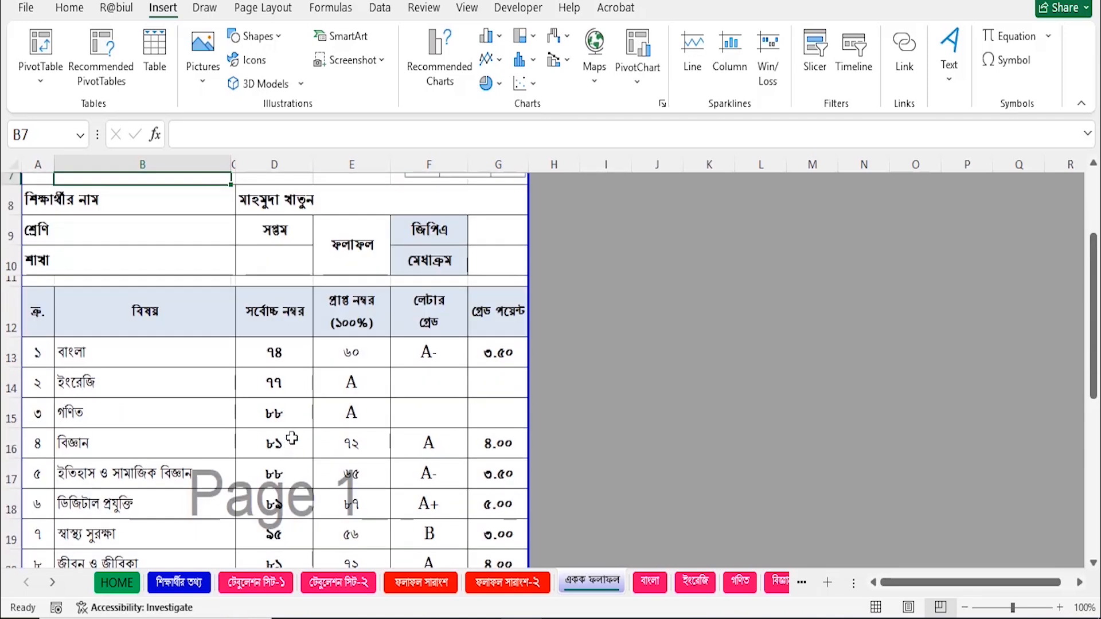
pyautogui.scroll(2, 291, 439)
# Enter roll 3 in B6 to show that student's marks, GPA and merit position ১.
pyautogui.click(176, 317)
pyautogui.write('3')
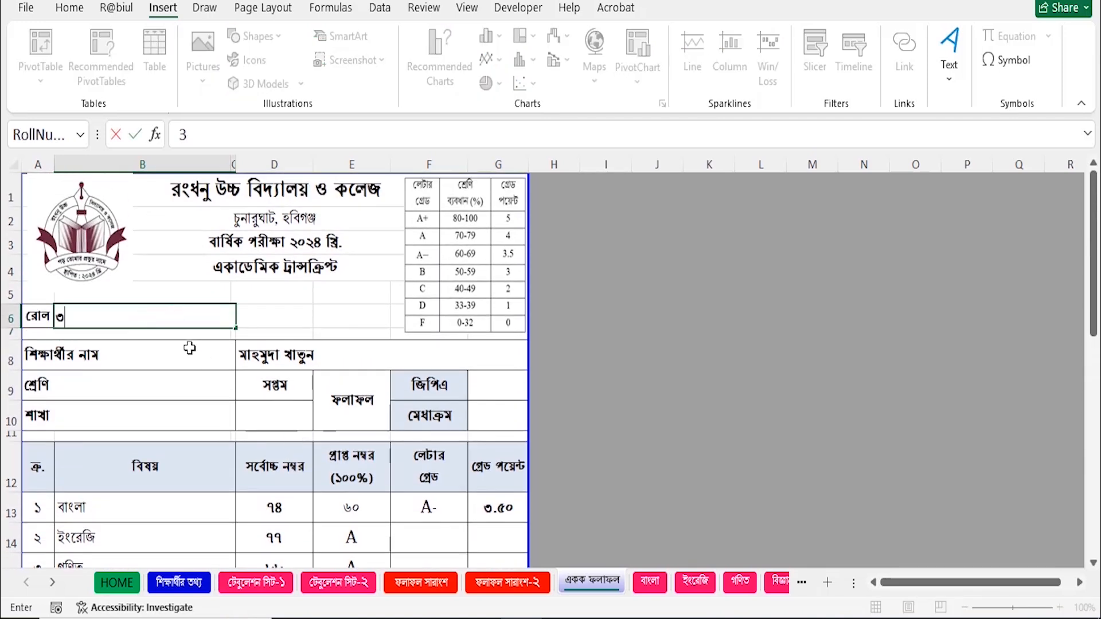
pyautogui.press('Return')
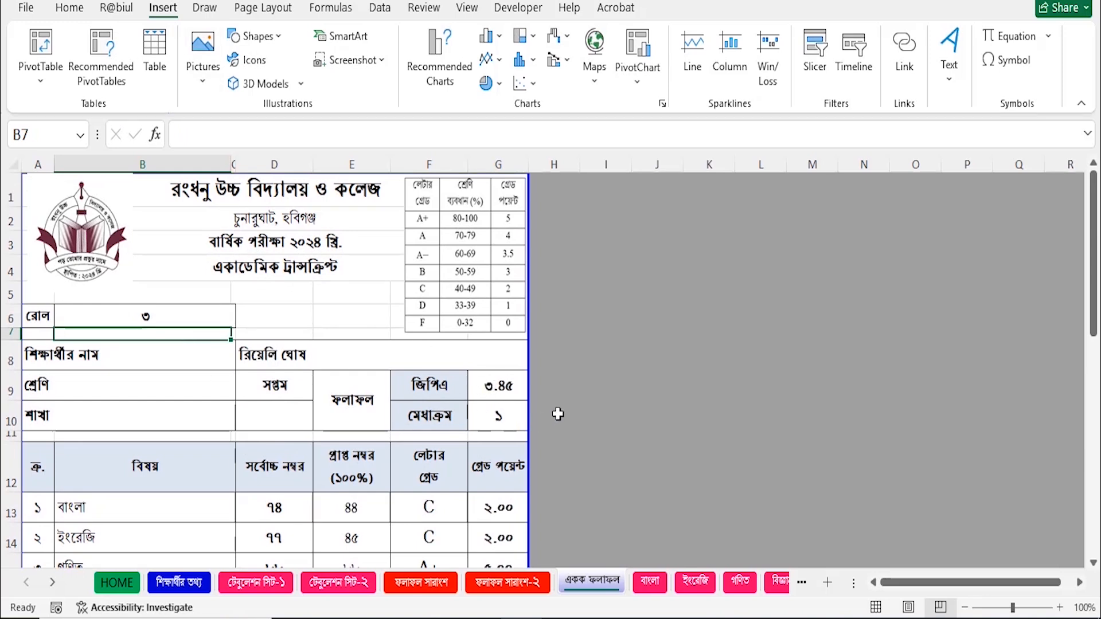
pyautogui.scroll(-3, 582, 401)
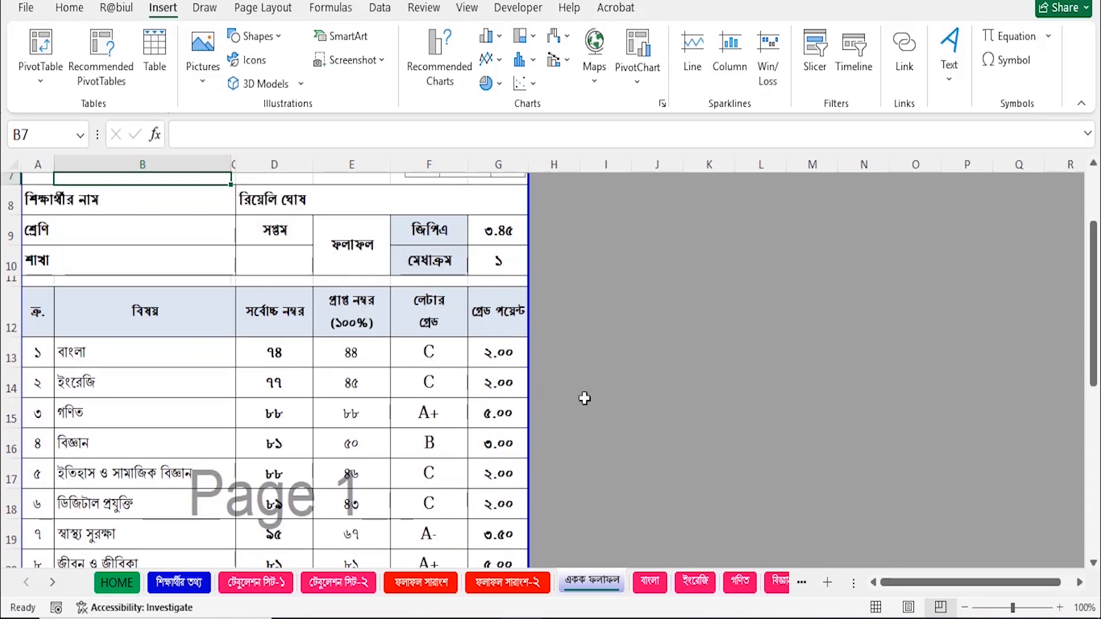
pyautogui.scroll(-2, 583, 403)
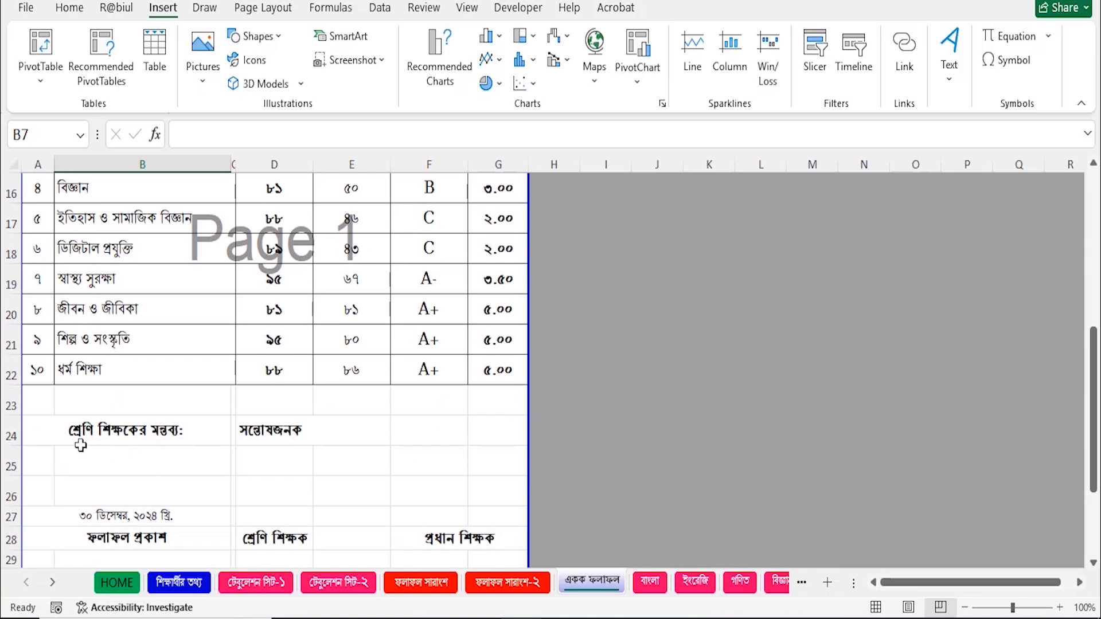
pyautogui.scroll(-1, 321, 465)
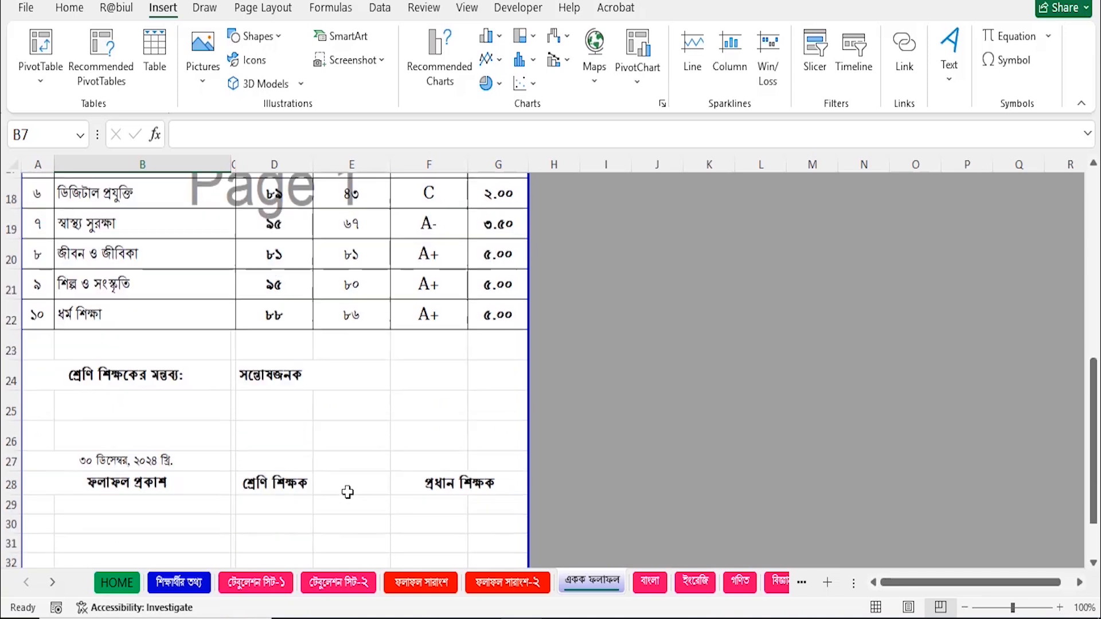
pyautogui.scroll(6, 437, 492)
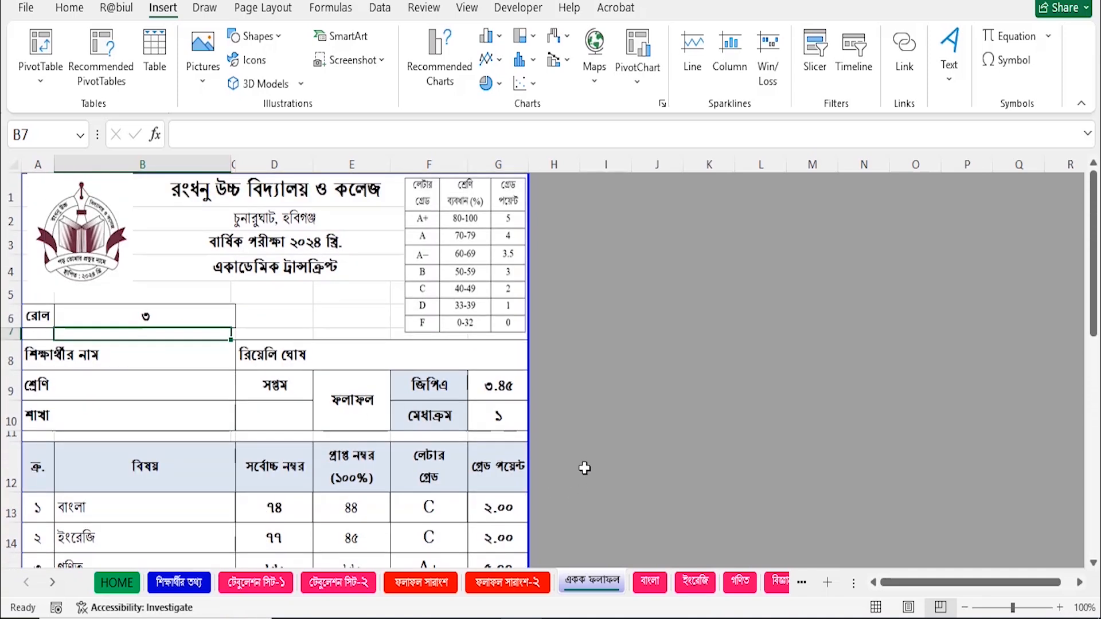
pyautogui.hotkey('ctrl', 'p')
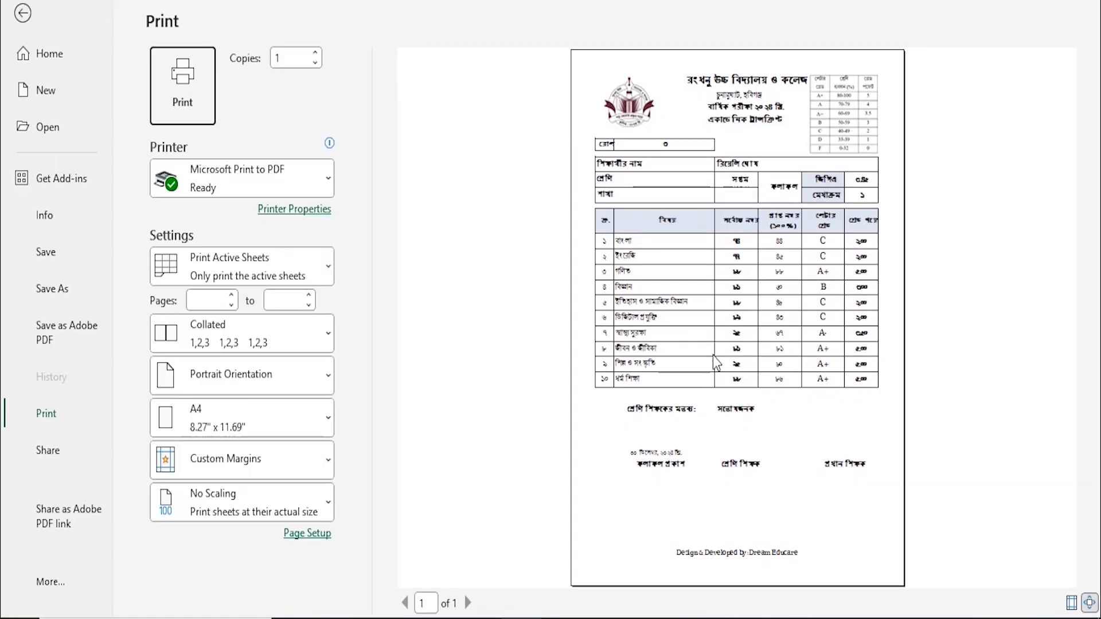
pyautogui.click(895, 359)
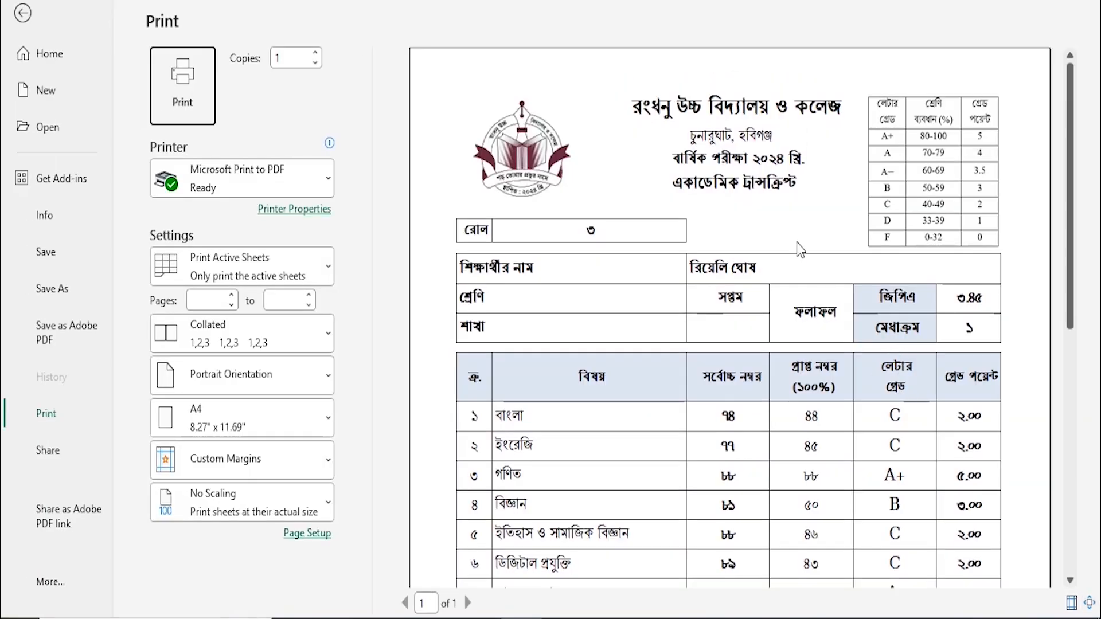
pyautogui.scroll(-10, 975, 398)
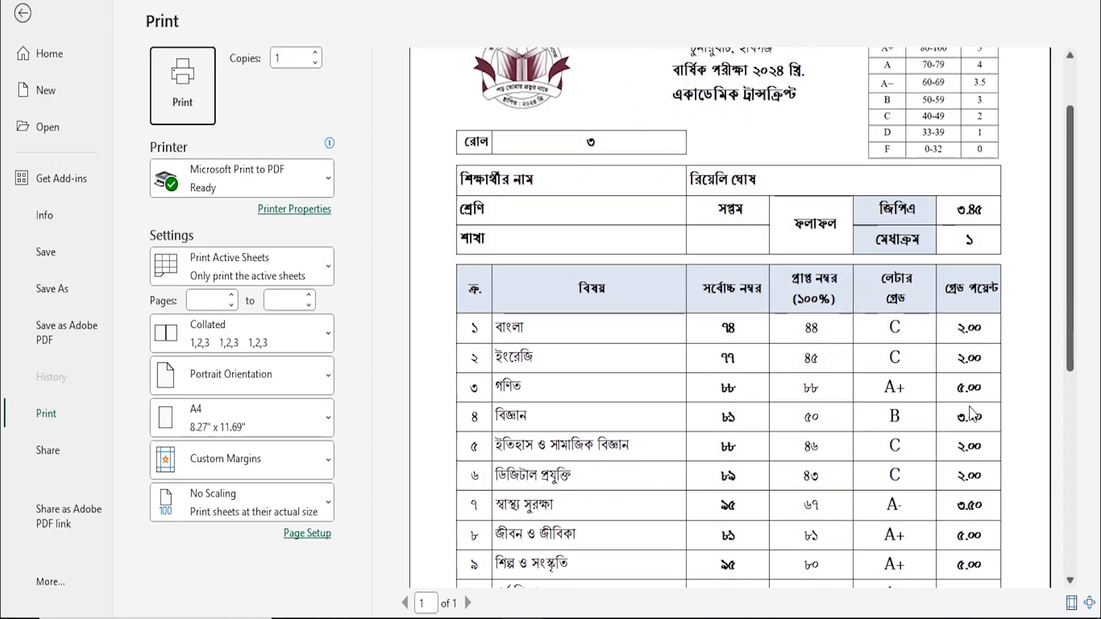
pyautogui.scroll(-1, 932, 474)
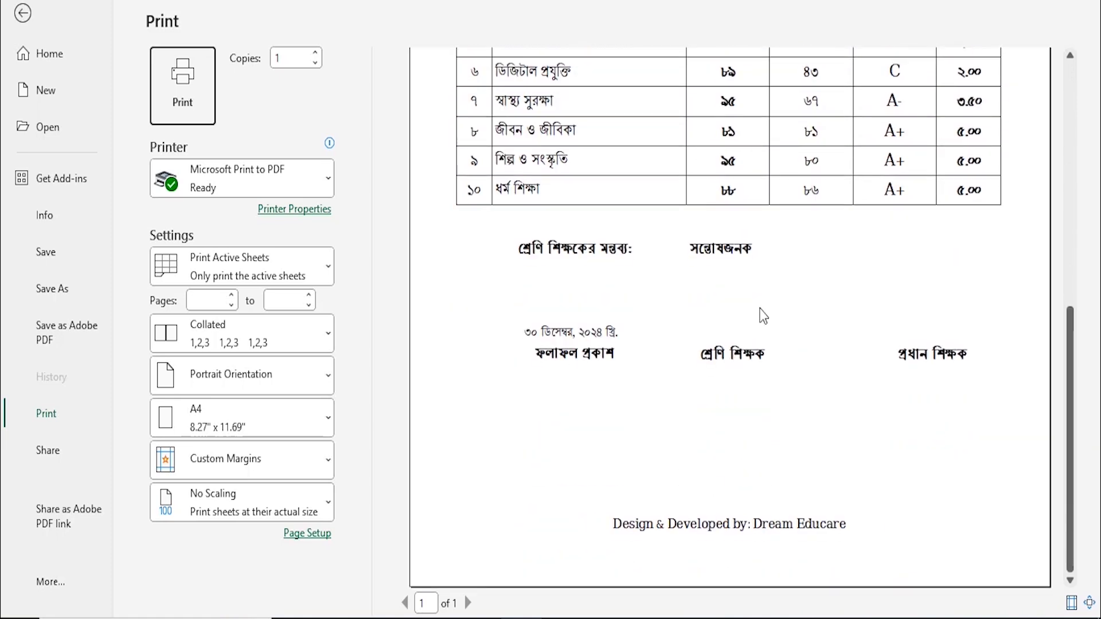
pyautogui.scroll(10, 837, 401)
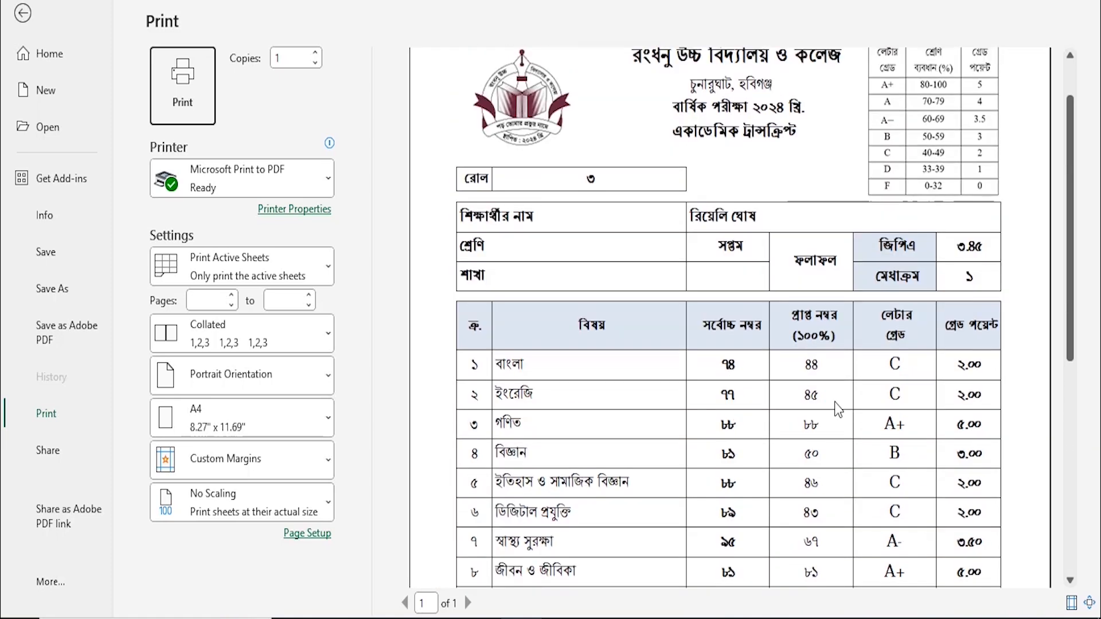
pyautogui.press('Escape')
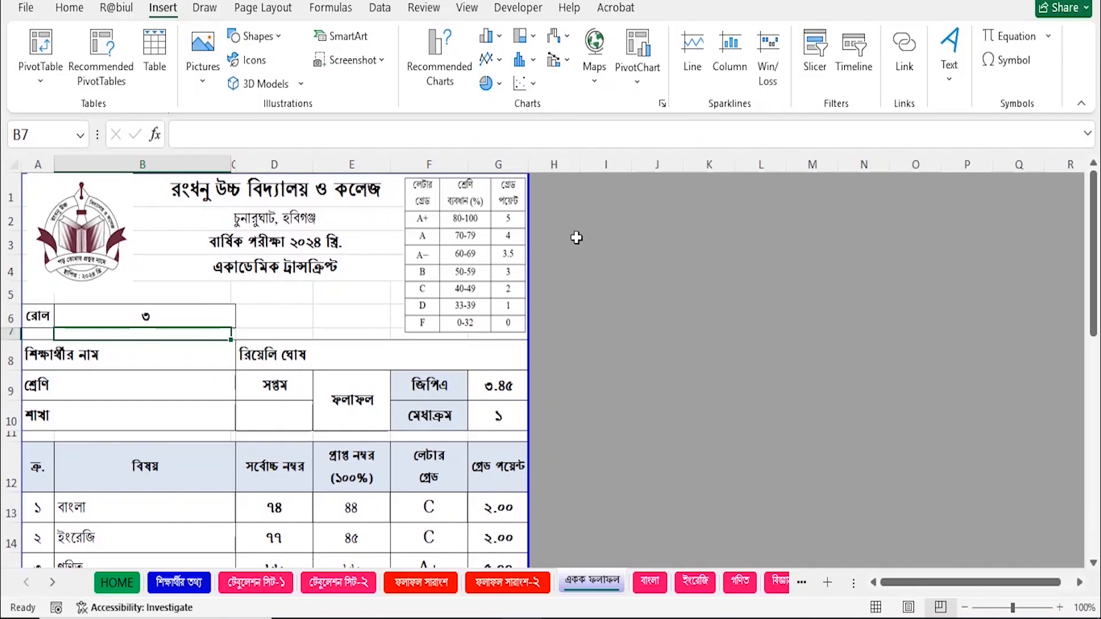
# Switch to the বাংলা subject sheet and bring up its print preview with Ctrl+P.
pyautogui.click(650, 582)
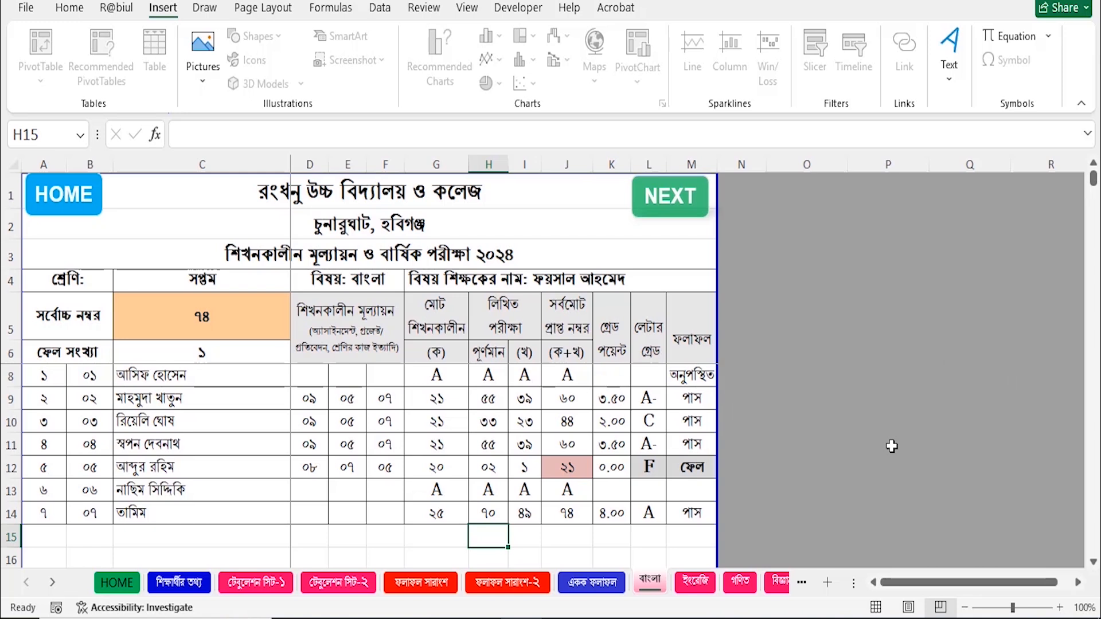
pyautogui.hotkey('ctrl', 'p')
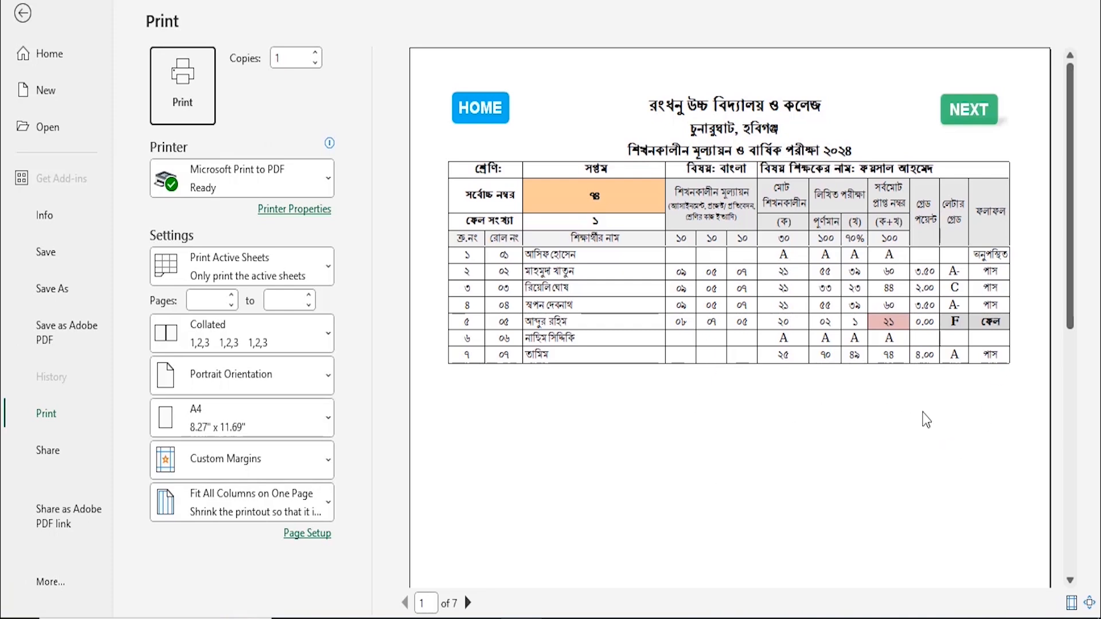
# Leave the print preview to return to the বাংলা marks sheet.
pyautogui.press('Escape')
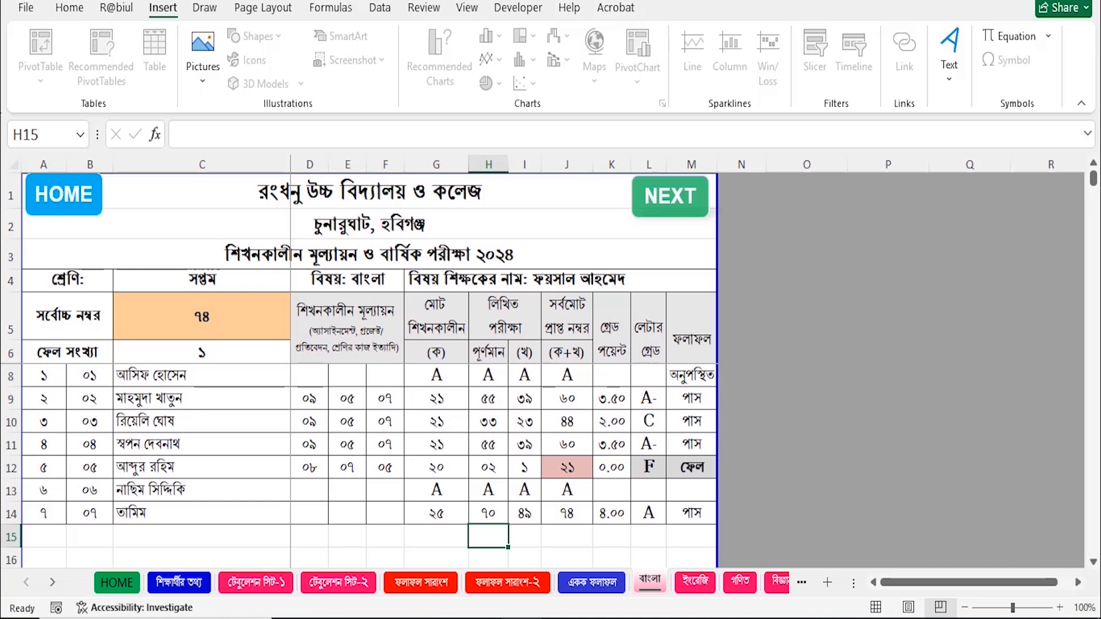
# Save the annual exam result workbook with Ctrl+S.
pyautogui.hotkey('ctrl', 's')
pyautogui.hotkey('ctrl', 's')
pyautogui.hotkey('ctrl', 's')
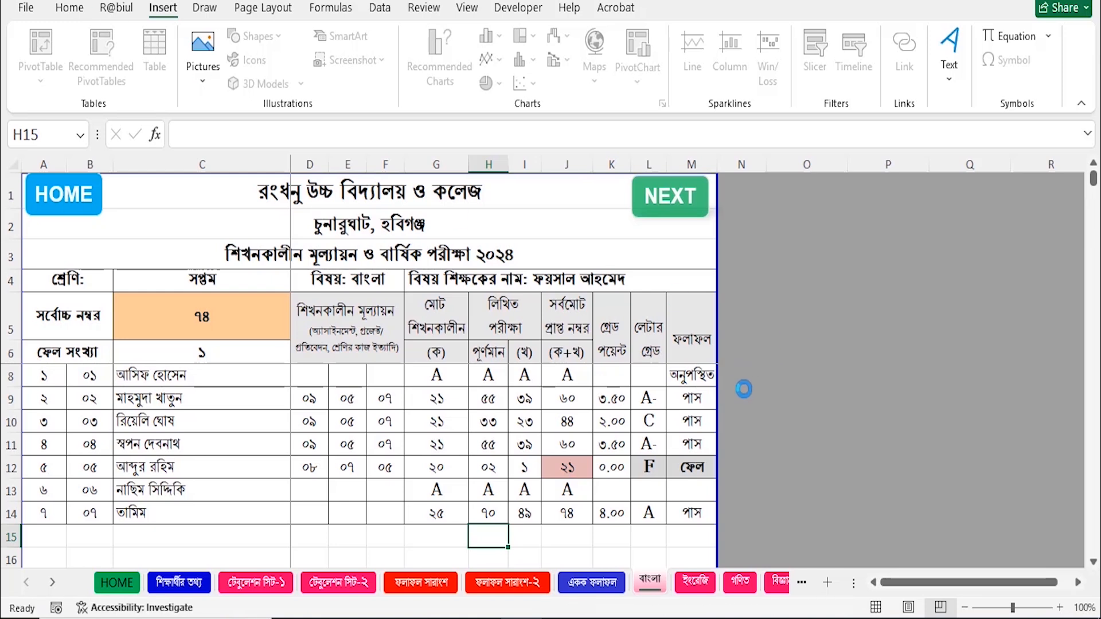